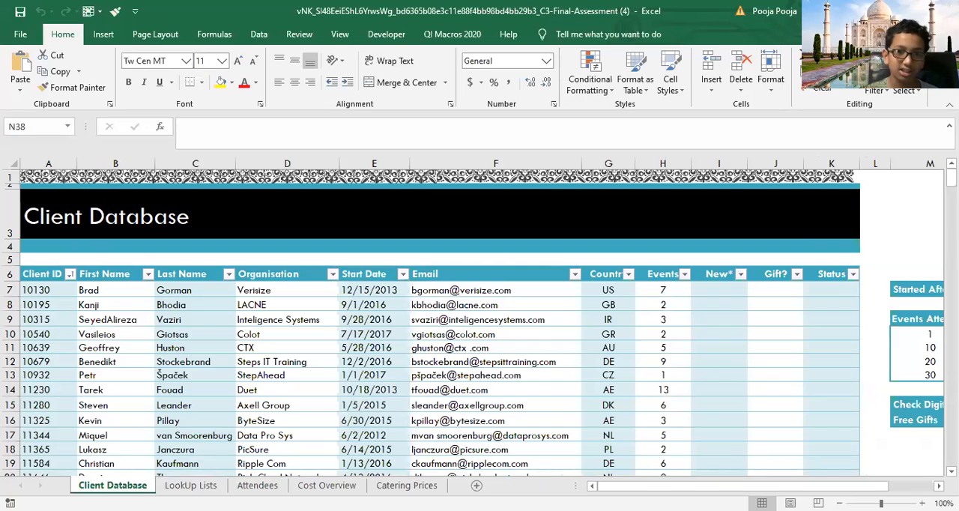
pyautogui.click(611, 290)
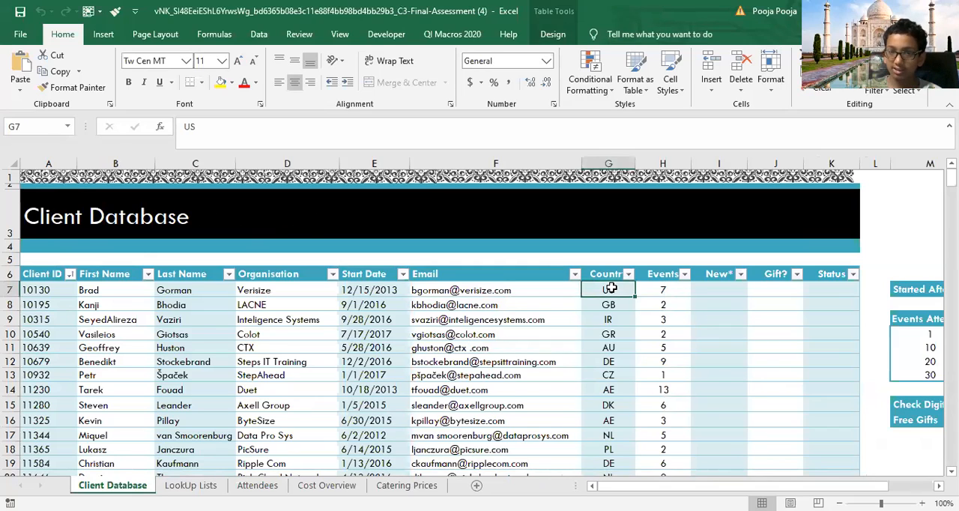
pyautogui.click(611, 274)
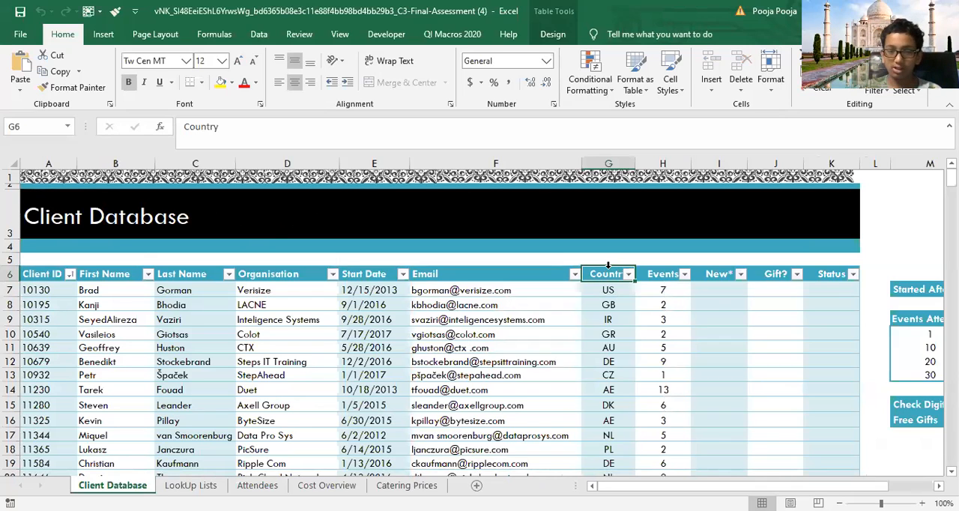
pyautogui.click(608, 266)
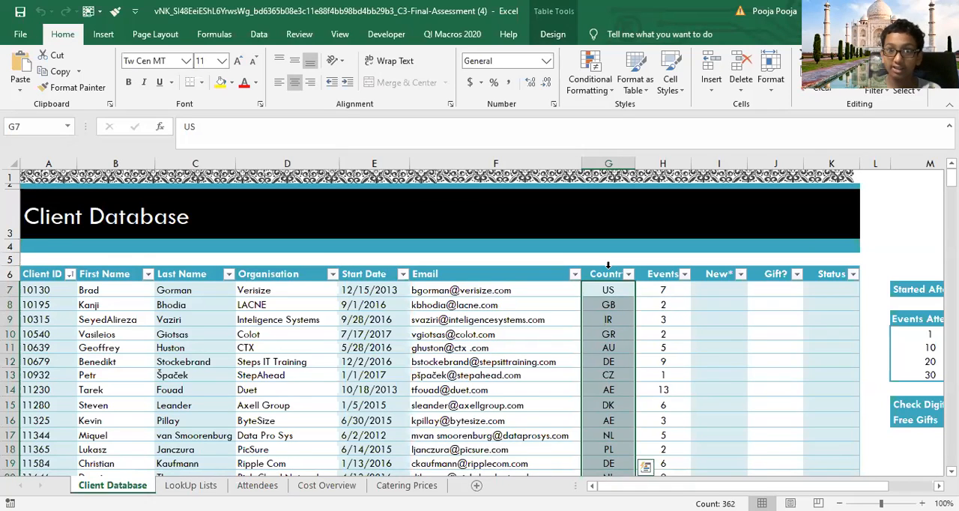
pyautogui.click(608, 265)
pyautogui.click(607, 266)
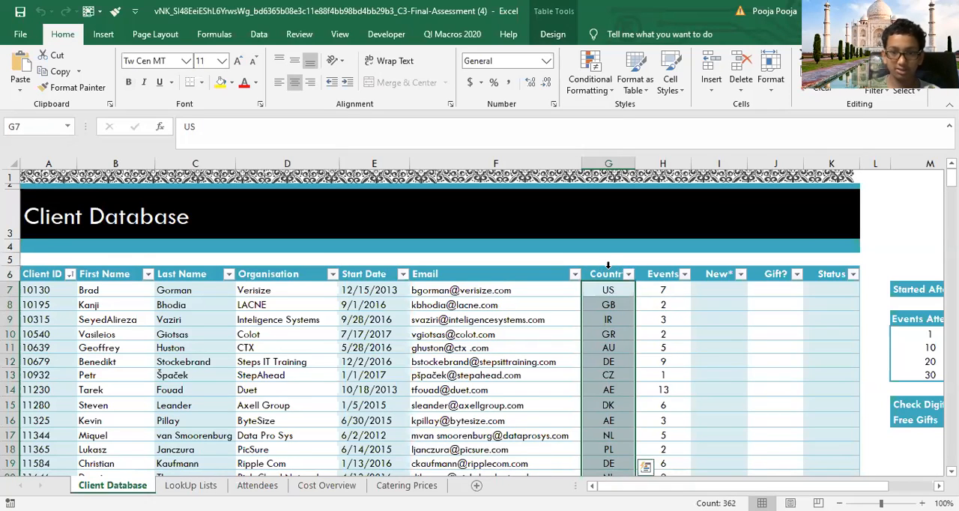
pyautogui.click(615, 304)
pyautogui.click(612, 274)
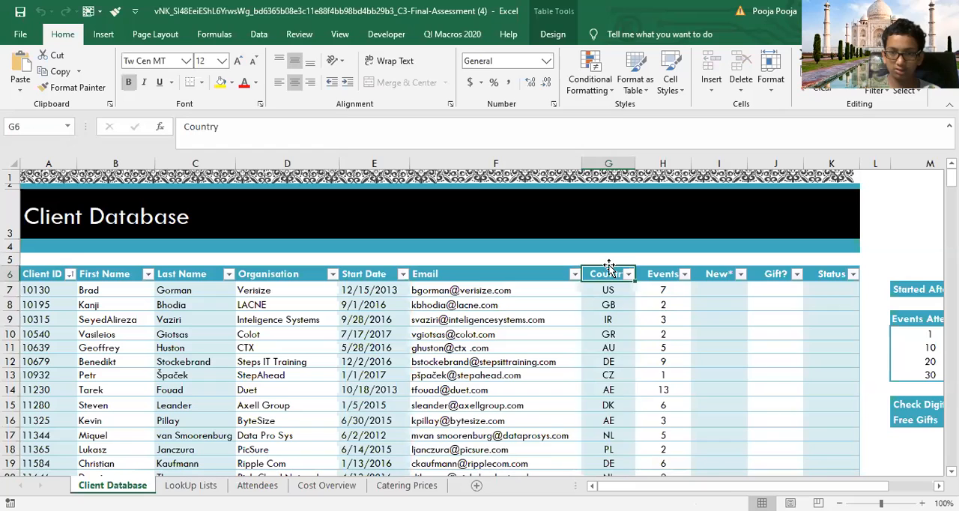
pyautogui.click(607, 267)
pyautogui.click(608, 286)
pyautogui.click(607, 274)
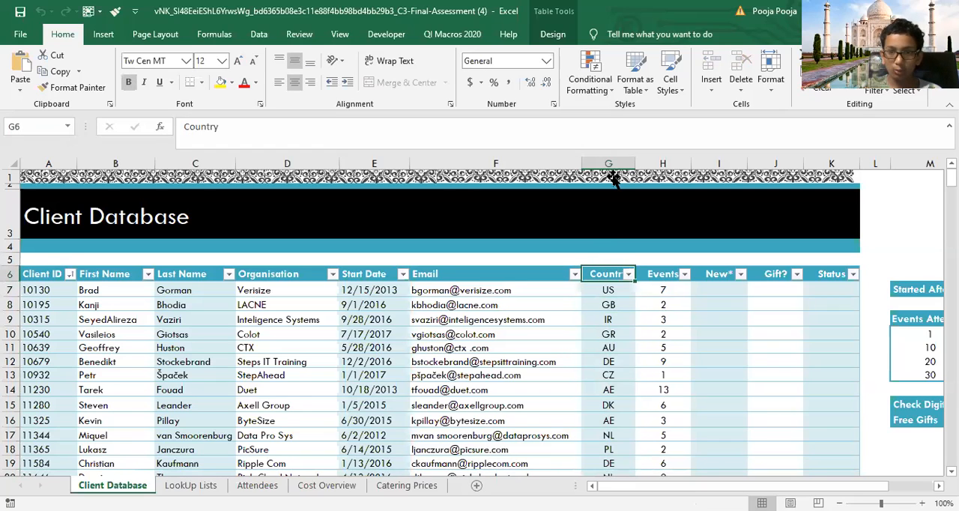
# Step: Apply data validation to all Country entries from G7 down, allowing only text with a length equal to 2
pyautogui.click(605, 291)
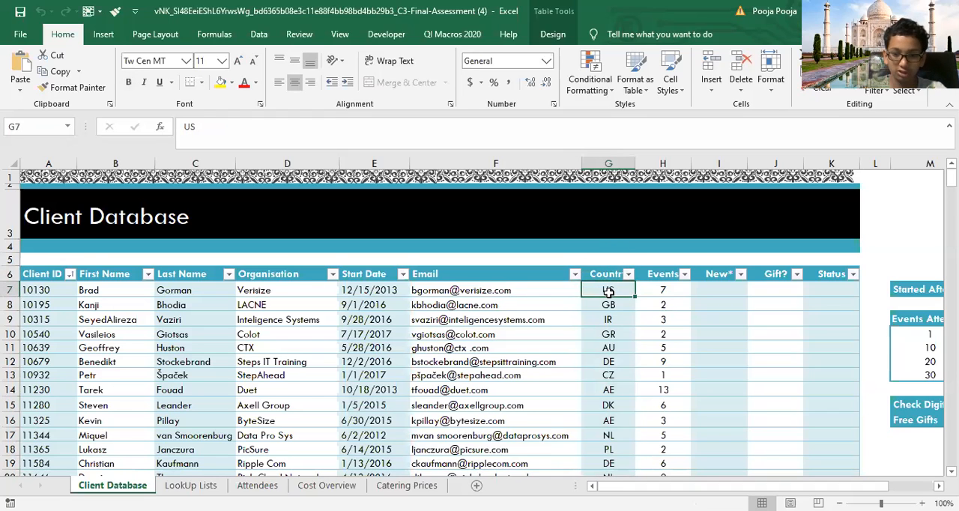
pyautogui.hotkey('ctrl', 'shift', 'Down')
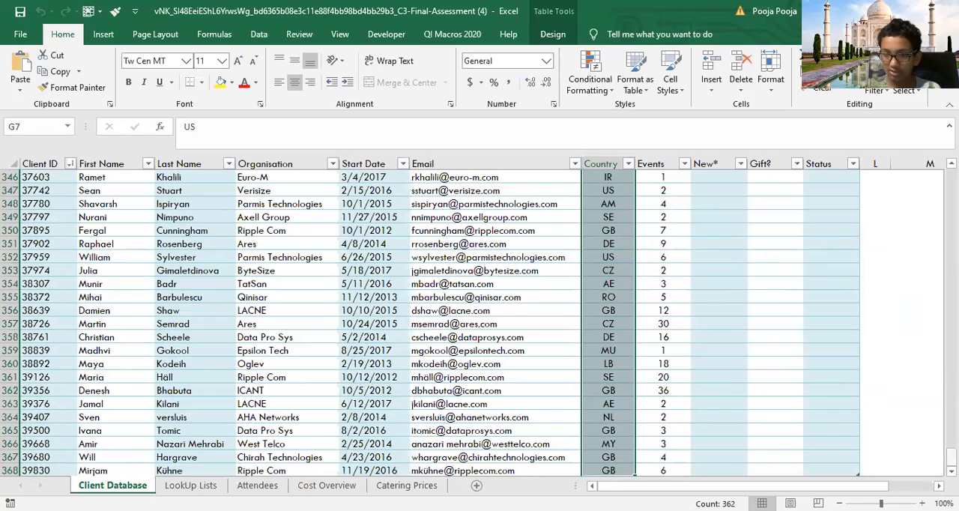
pyautogui.moveTo(952, 457); pyautogui.dragTo(951, 177)
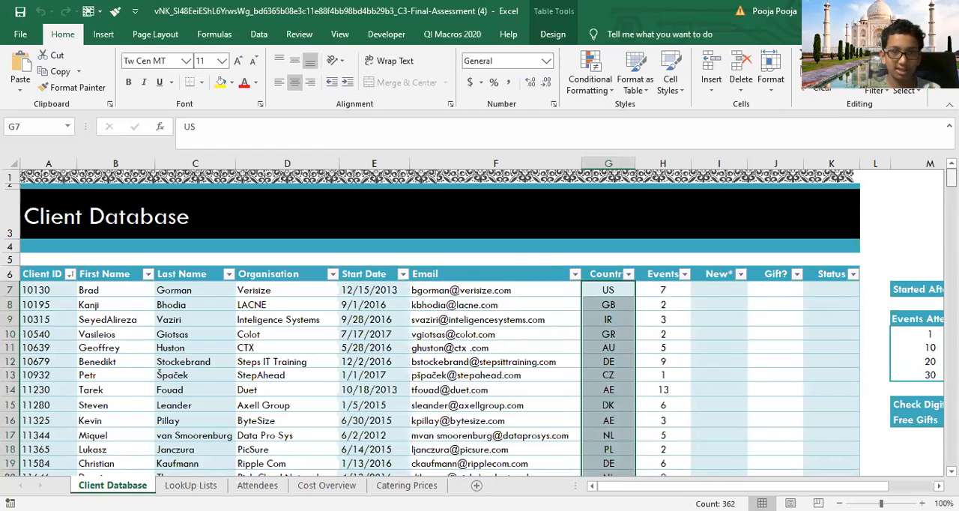
pyautogui.click(211, 34)
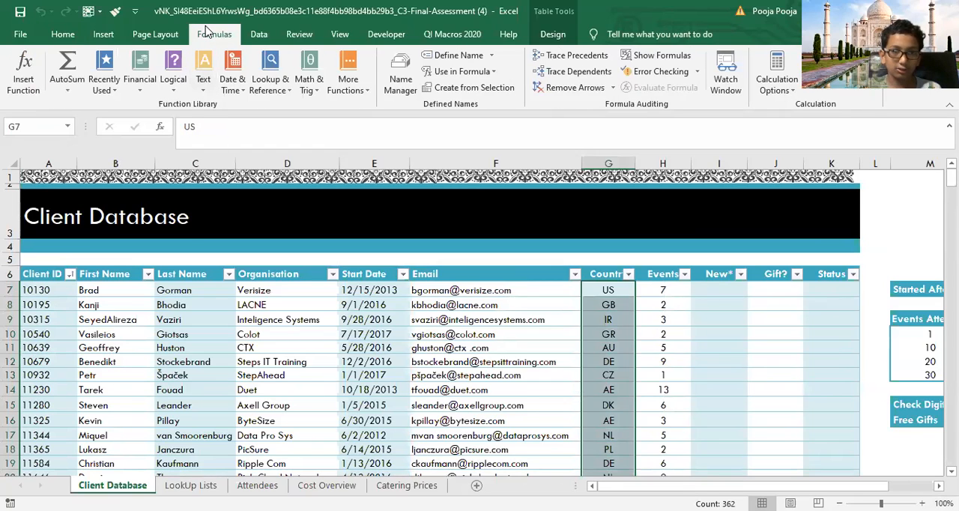
pyautogui.click(258, 35)
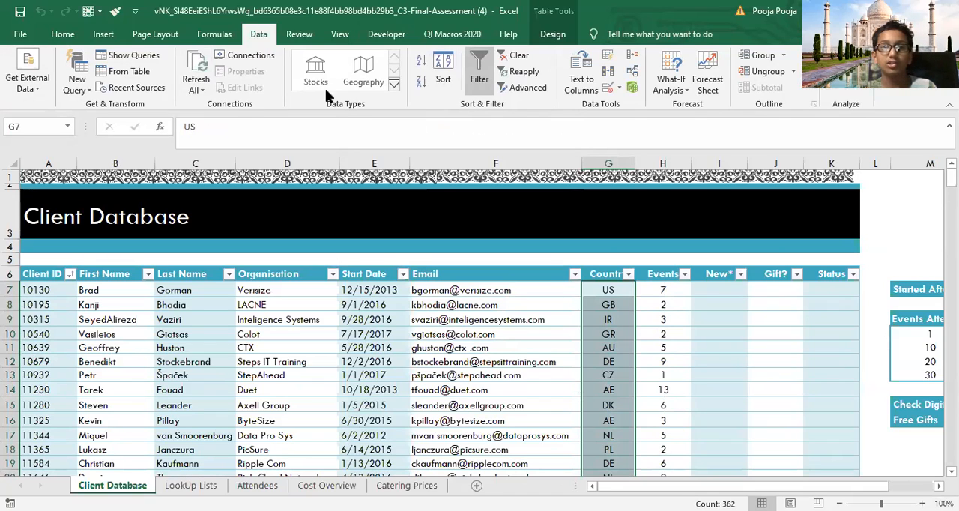
pyautogui.click(611, 90)
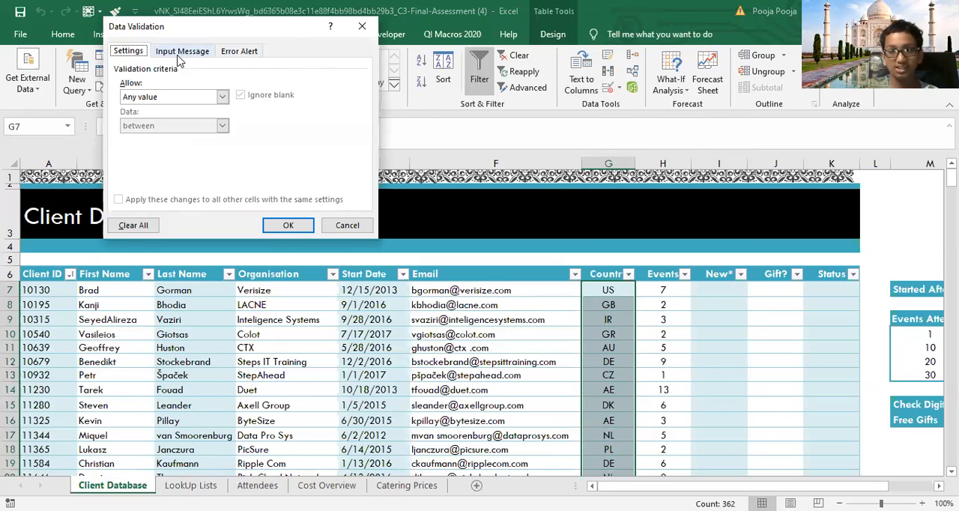
pyautogui.click(222, 96)
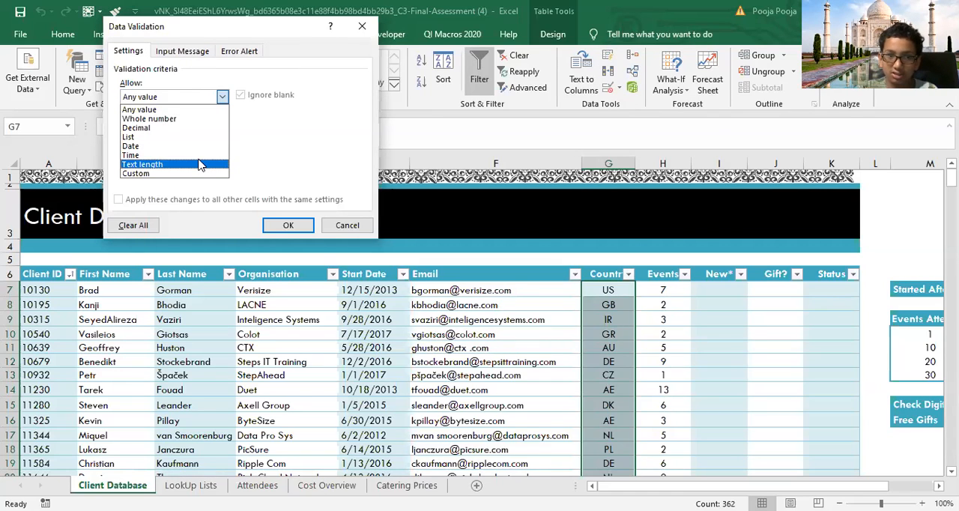
pyautogui.click(201, 165)
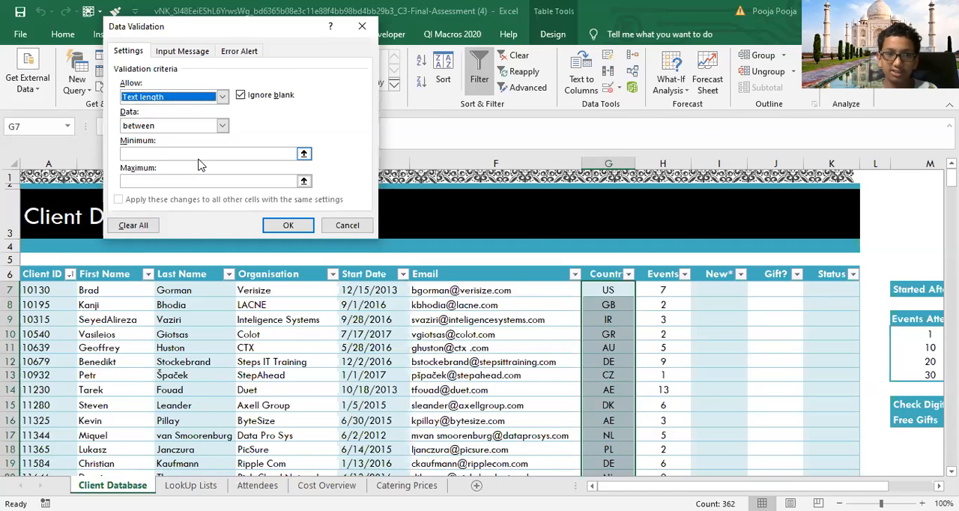
pyautogui.click(193, 128)
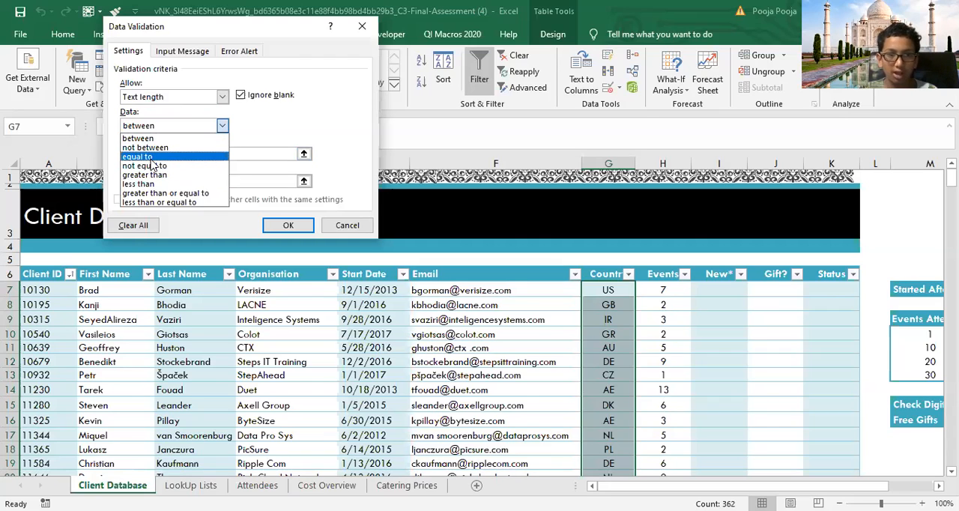
pyautogui.click(151, 158)
pyautogui.click(156, 155)
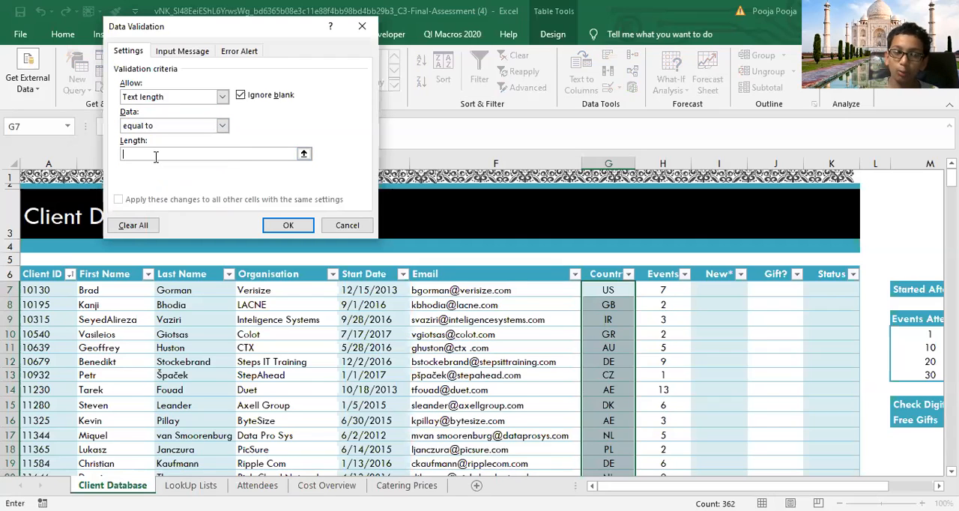
pyautogui.write('2')
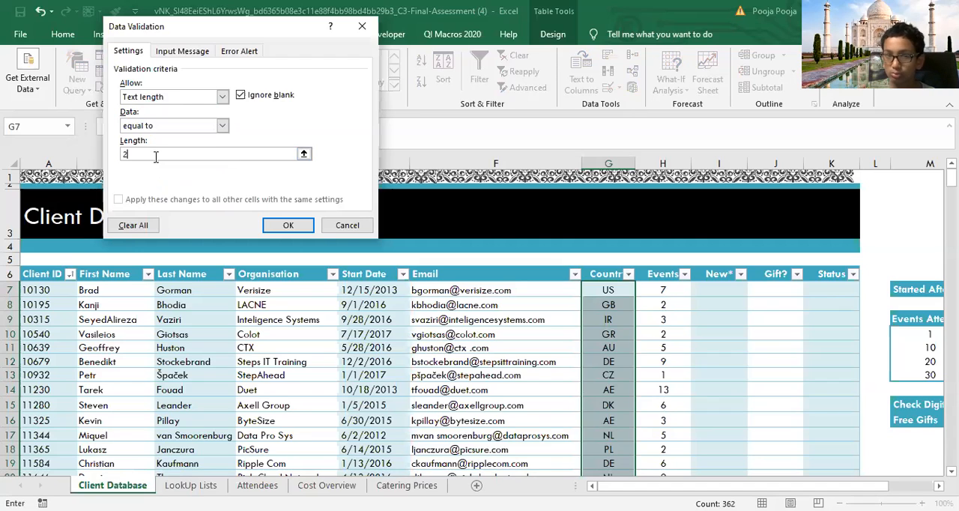
pyautogui.click(288, 225)
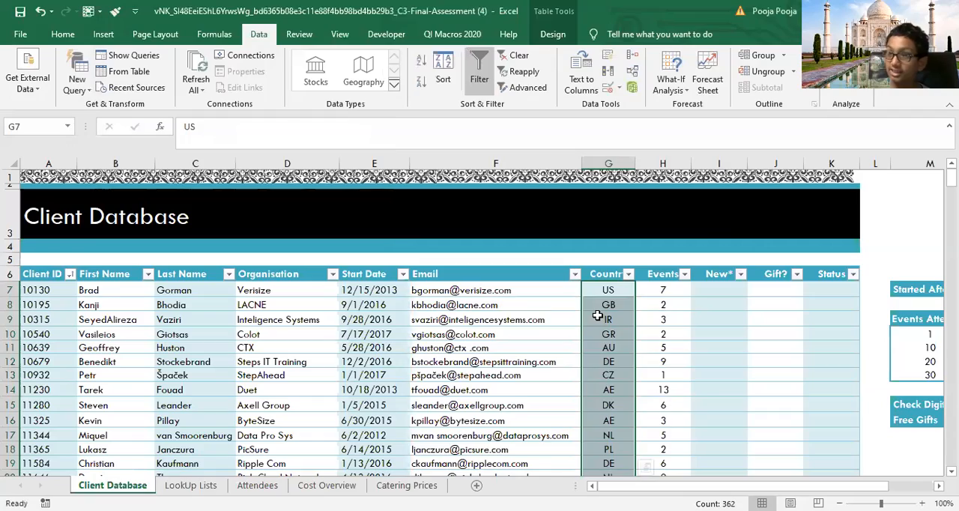
# Step: Test the validation rule by trying to change the last Country entry, in G368, to GBn
pyautogui.moveTo(951, 178); pyautogui.dragTo(951, 455)
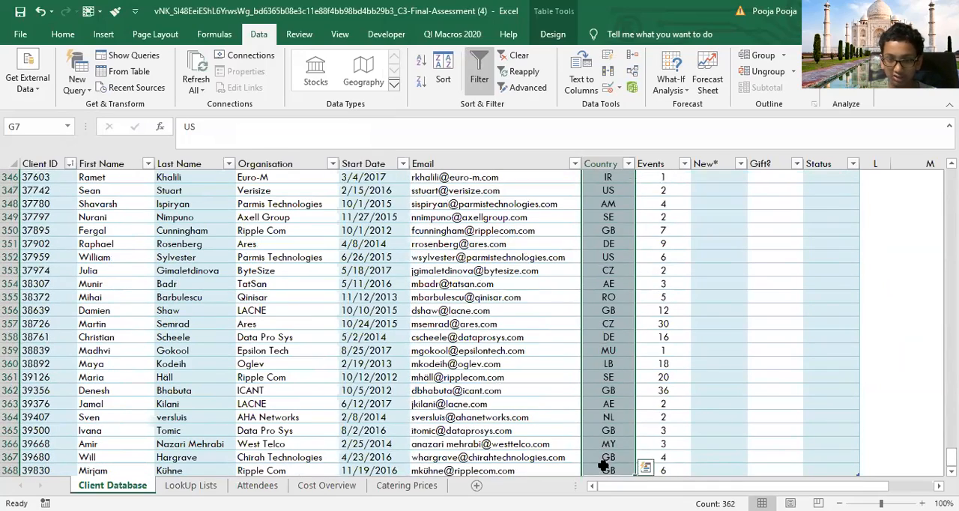
pyautogui.doubleClick(606, 469)
pyautogui.write('n')
pyautogui.press('Return')
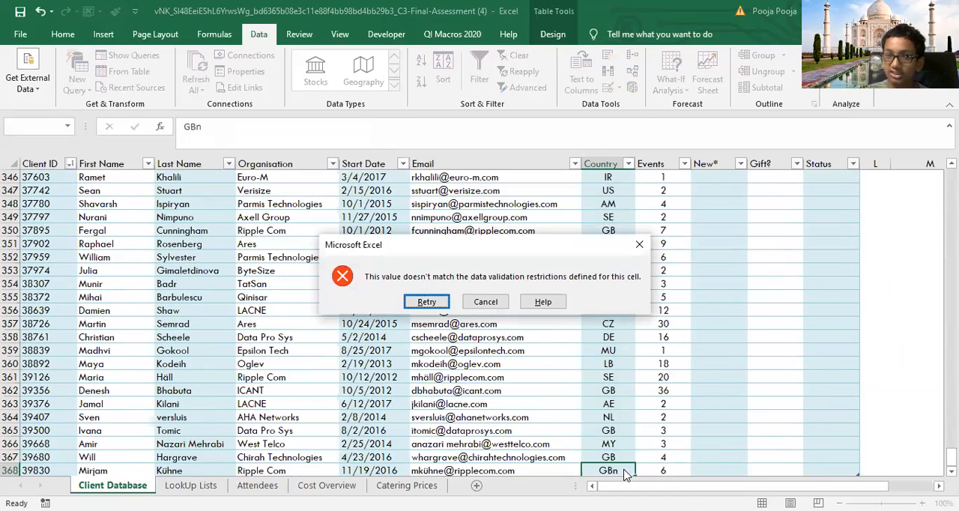
pyautogui.click(433, 303)
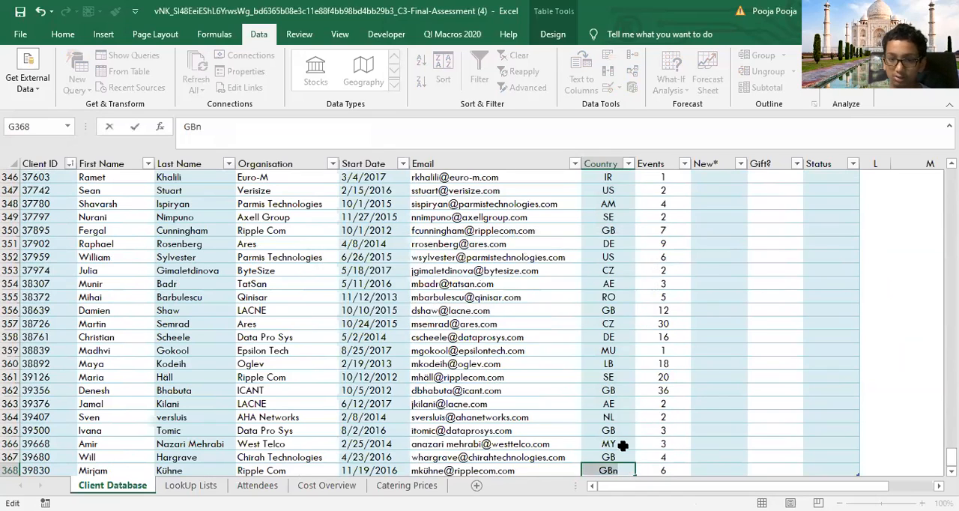
# Step: Correct the rejected entry in G368 back to GB and finish editing the cell
pyautogui.press('BackSpace')
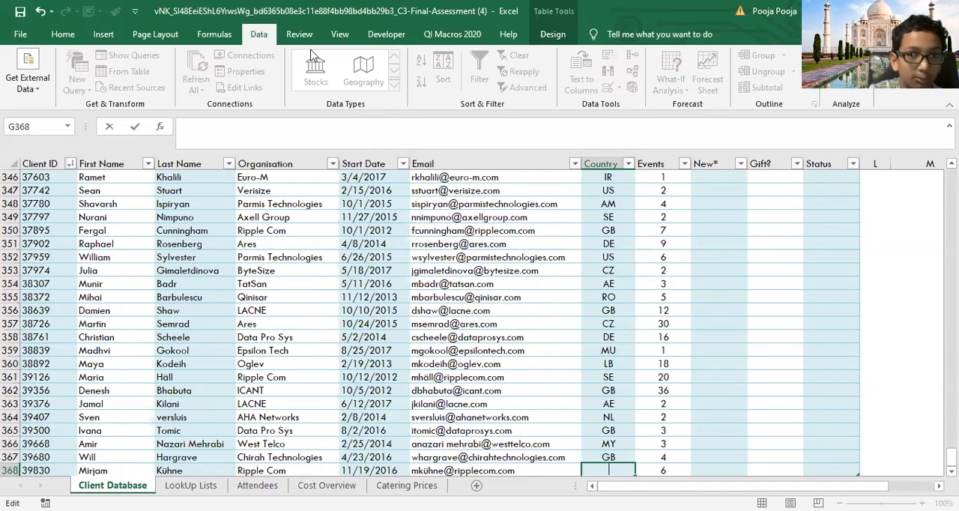
pyautogui.click(37, 13)
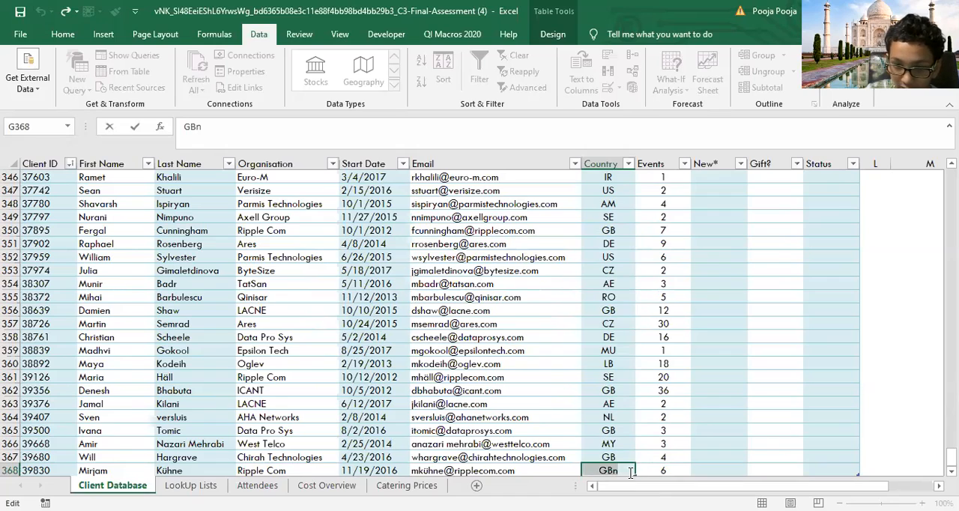
pyautogui.press('BackSpace')
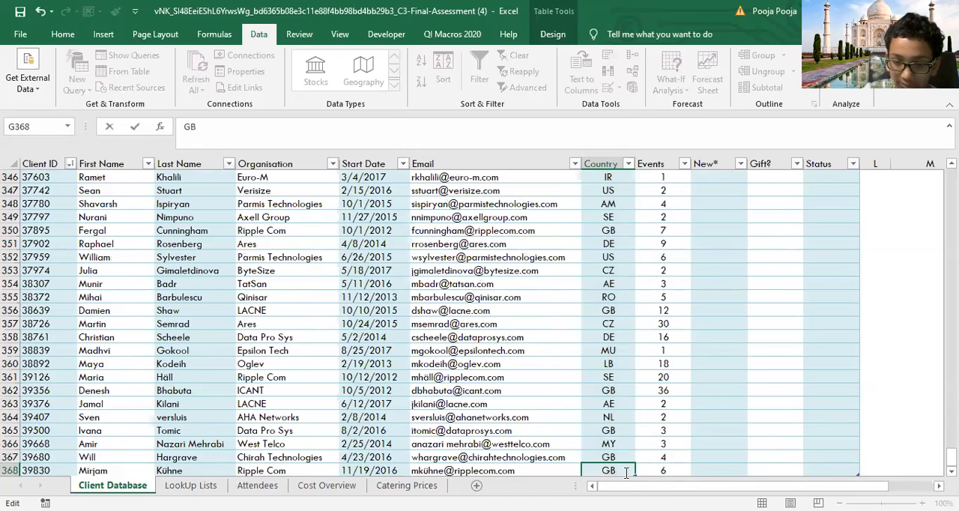
pyautogui.click(847, 417)
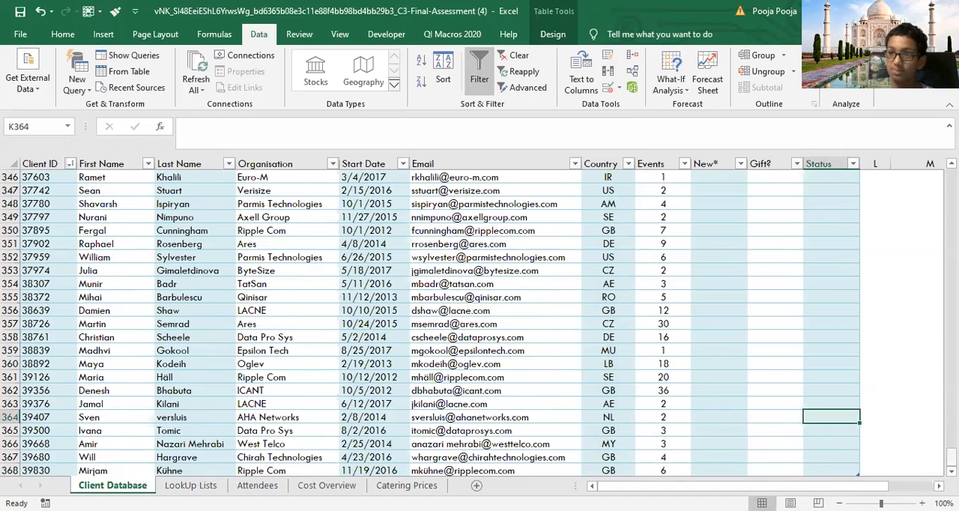
# Step: Apply list data validation to the organisations in A7:A52 on the LookUp Lists sheet, using =$A$7:$A$52 as the source
pyautogui.moveTo(952, 457); pyautogui.dragTo(951, 178)
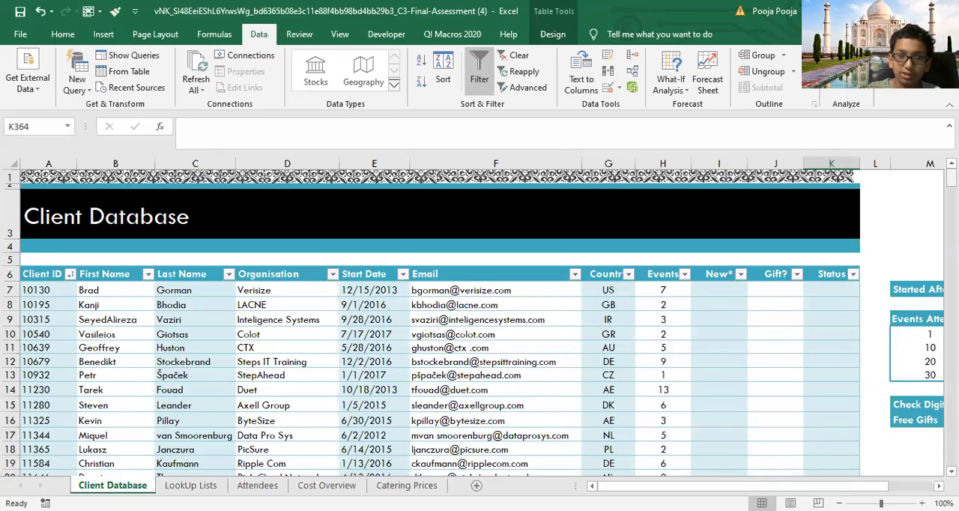
pyautogui.click(240, 486)
pyautogui.click(203, 486)
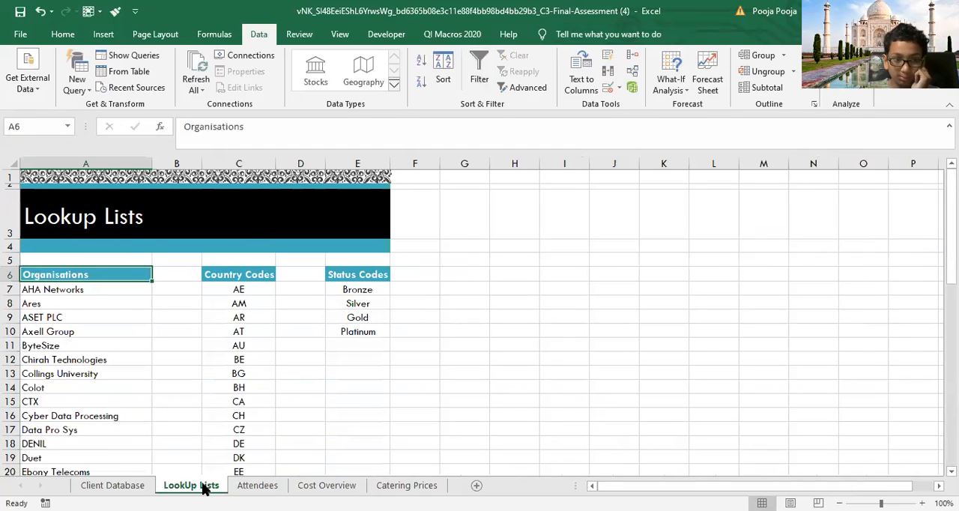
pyautogui.click(102, 290)
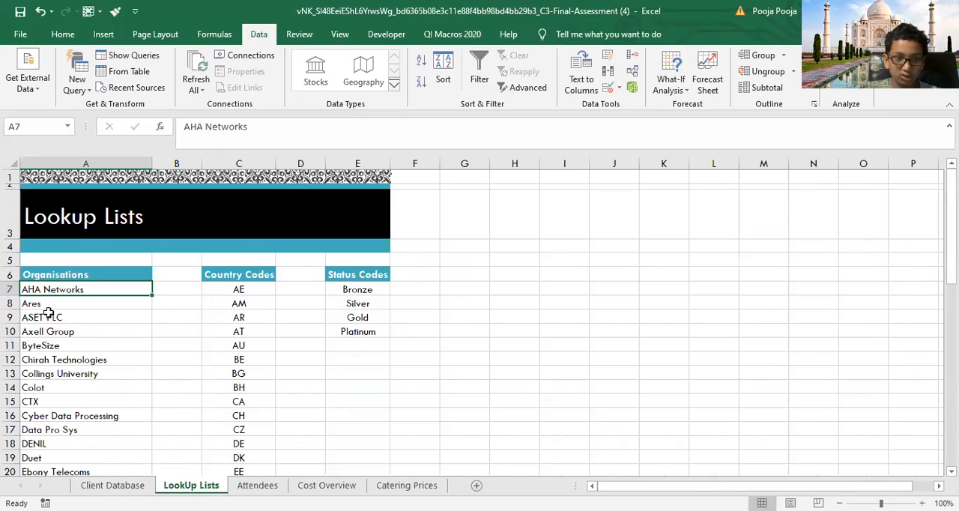
pyautogui.hotkey('ctrl', 'shift', 'Down')
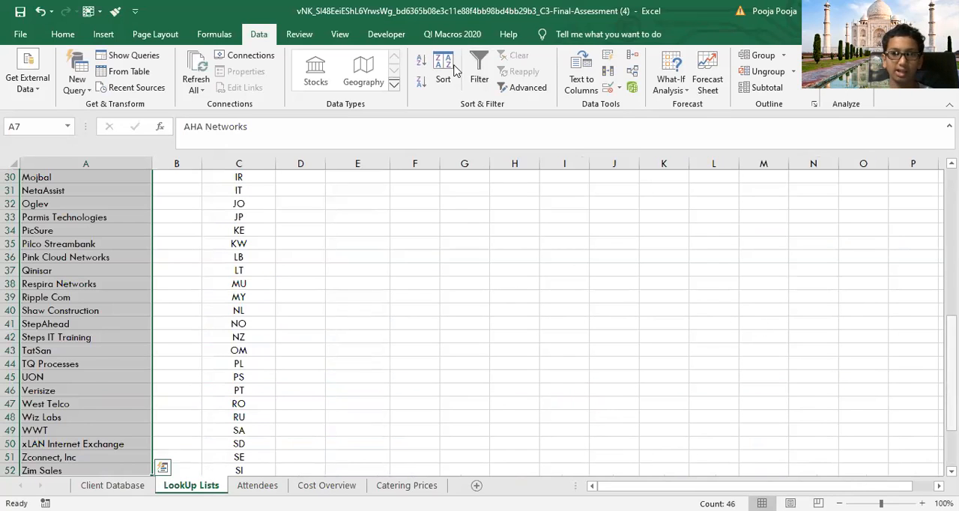
pyautogui.hotkey('ctrl', 'BackSpace')
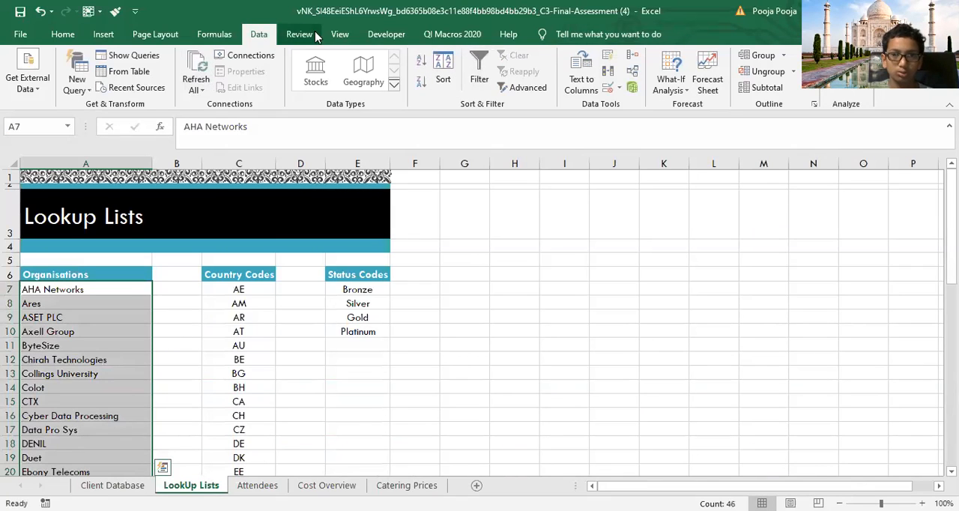
pyautogui.click(609, 89)
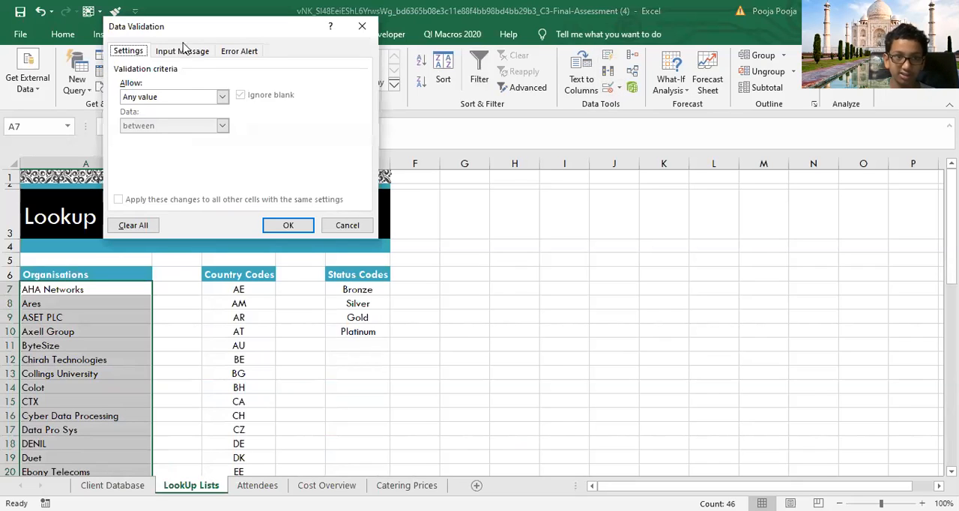
pyautogui.click(221, 97)
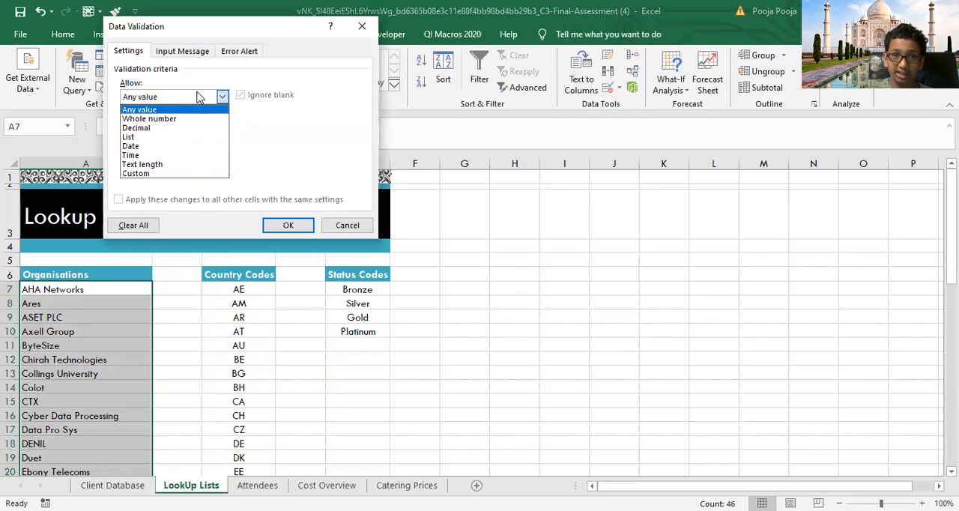
pyautogui.click(146, 136)
pyautogui.click(157, 152)
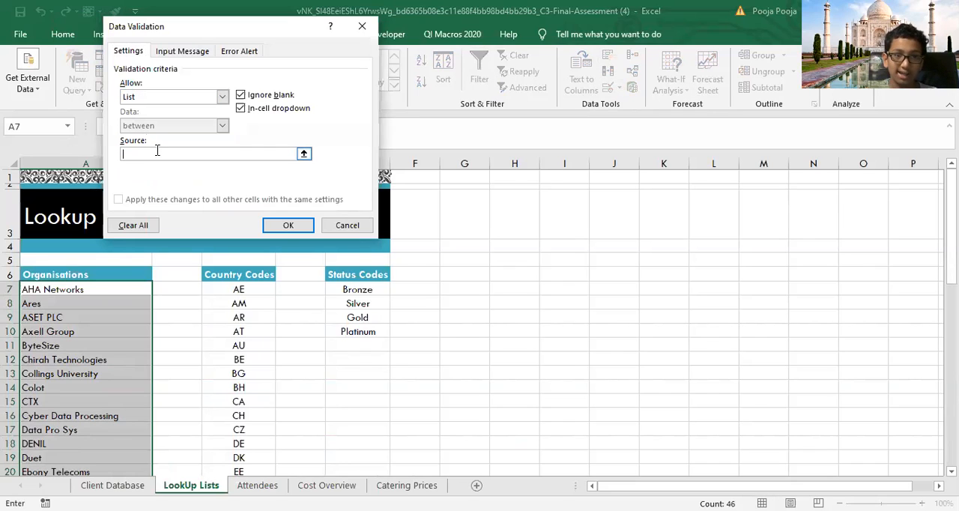
pyautogui.click(96, 288)
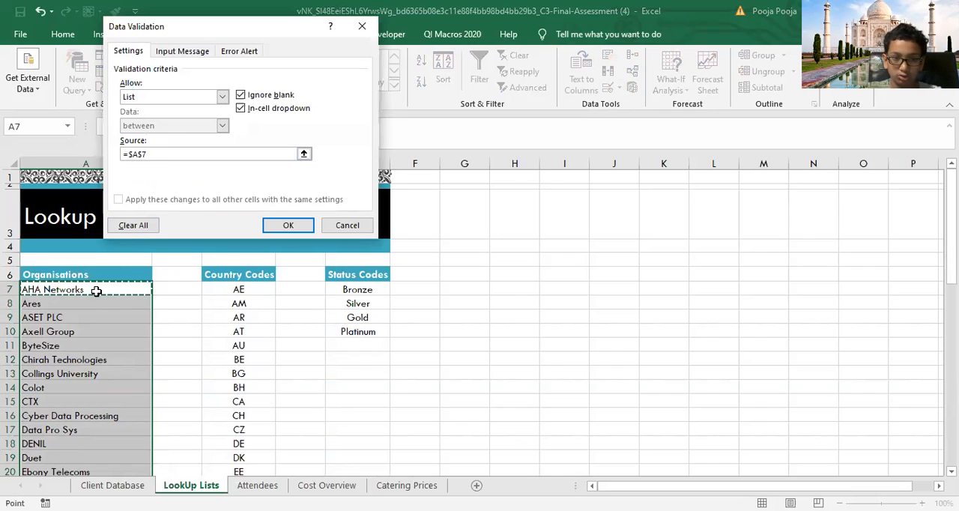
pyautogui.hotkey('ctrl', 'shift', 'Down')
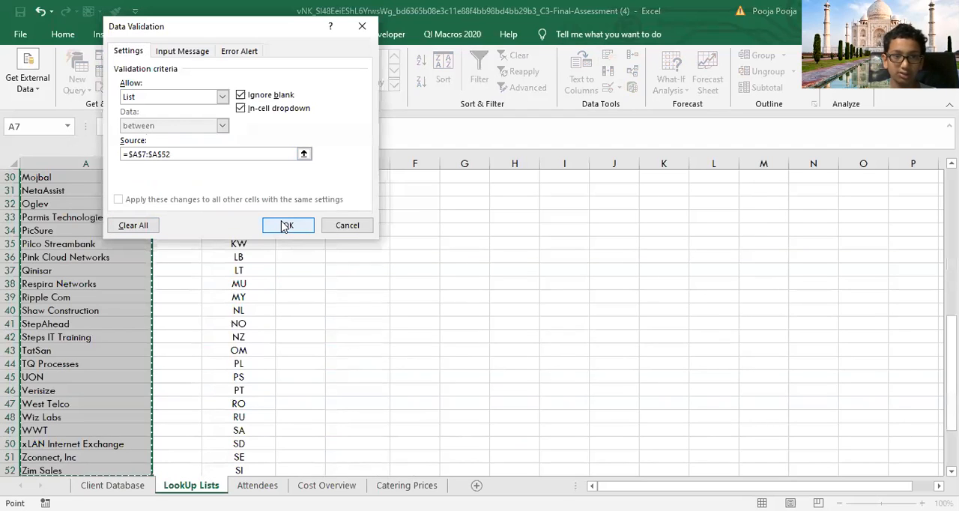
pyautogui.click(285, 227)
# Step: Check several organisation cells on the LookUp Lists sheet, including A37 and A13, for the validation drop-down
pyautogui.click(96, 271)
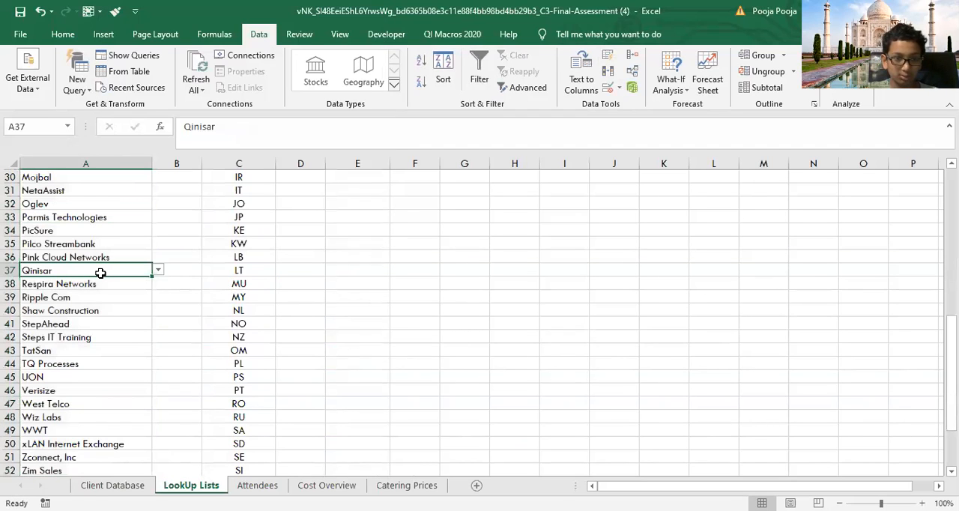
pyautogui.click(163, 269)
pyautogui.click(105, 269)
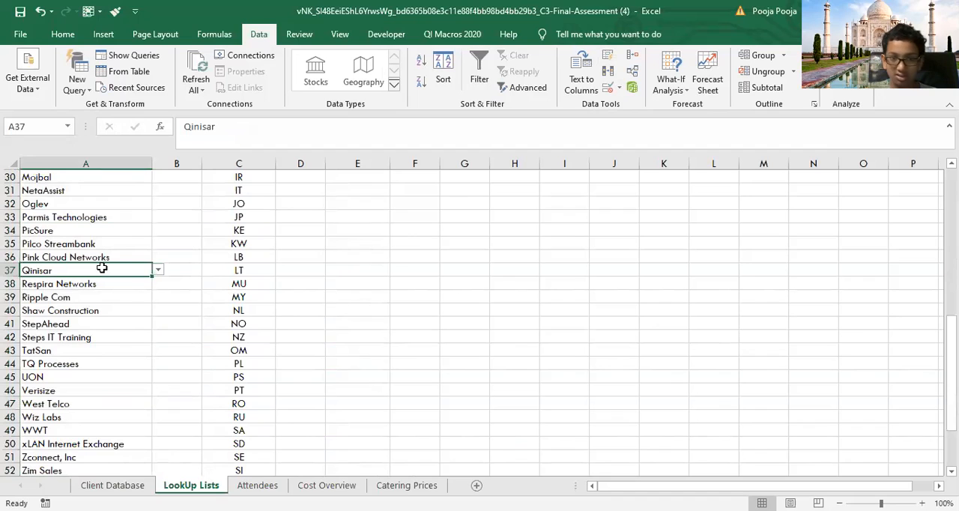
pyautogui.scroll(10, 295, 349)
pyautogui.click(112, 330)
pyautogui.click(51, 371)
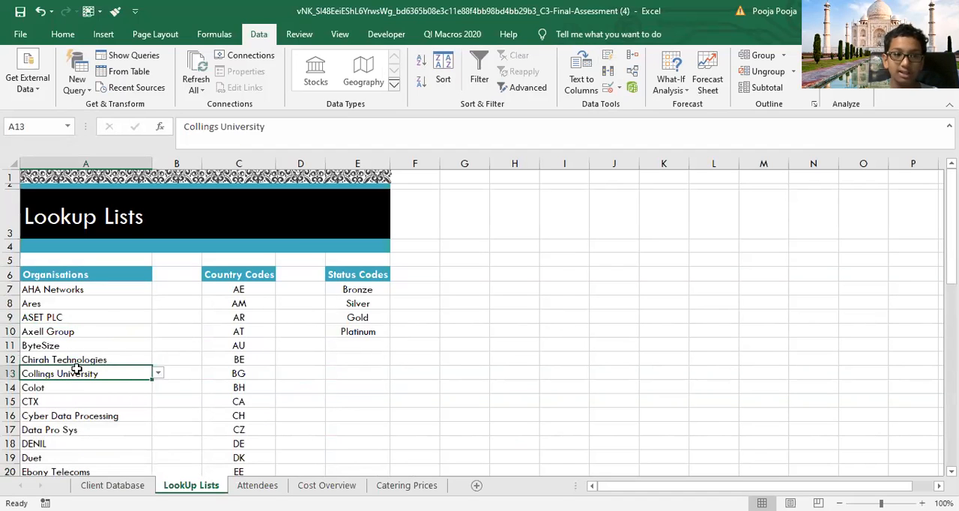
pyautogui.moveTo(106, 365); pyautogui.dragTo(107, 359)
pyautogui.click(523, 303)
pyautogui.click(83, 332)
pyautogui.click(79, 372)
# Step: Test the organisation drop-down in A9 by choosing Qinisar
pyautogui.click(86, 315)
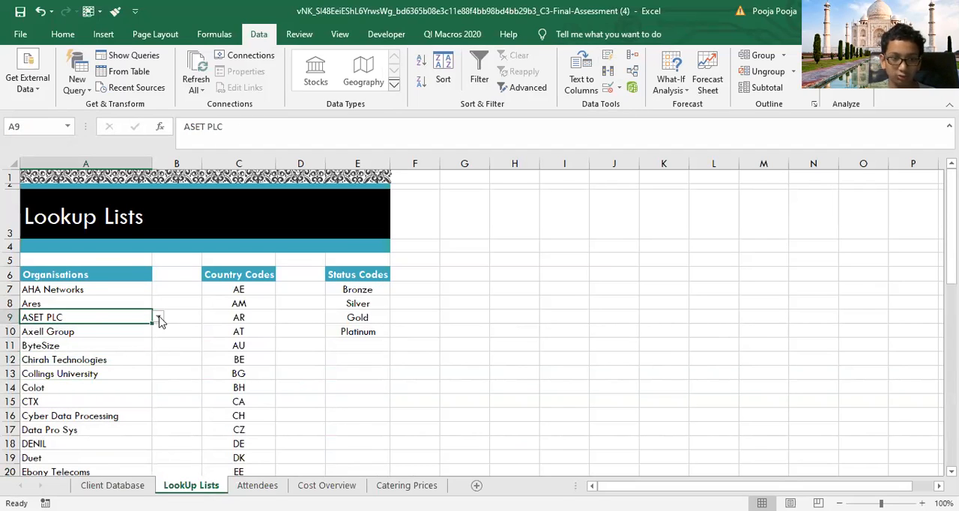
pyautogui.click(158, 317)
pyautogui.moveTo(156, 342); pyautogui.dragTo(158, 373)
pyautogui.click(49, 356)
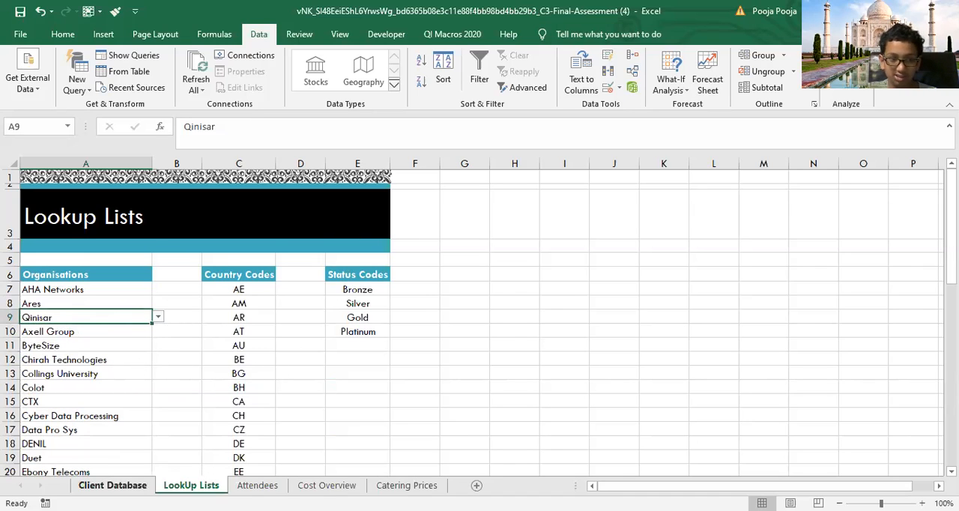
# Step: Glance at the Client Database sheet, return to LookUp Lists and undo the organisation change in A9
pyautogui.click(112, 485)
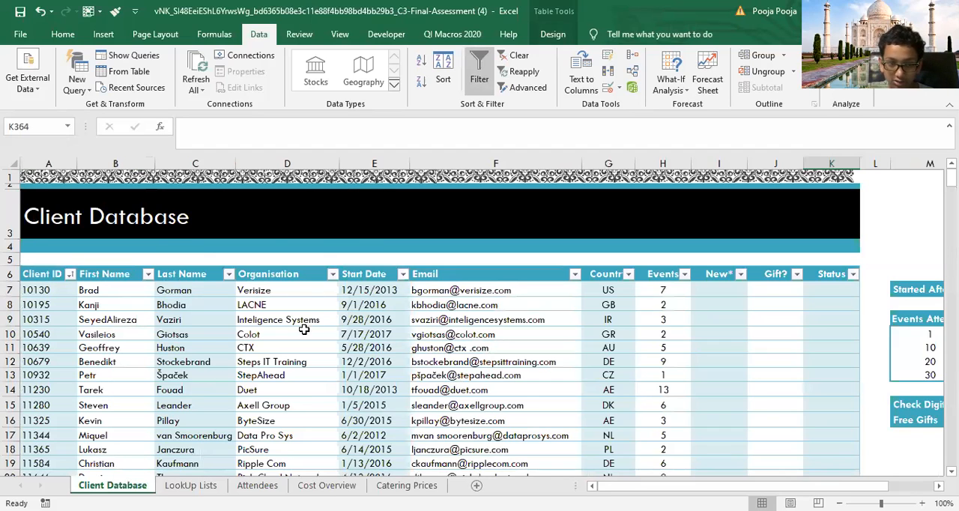
pyautogui.click(190, 485)
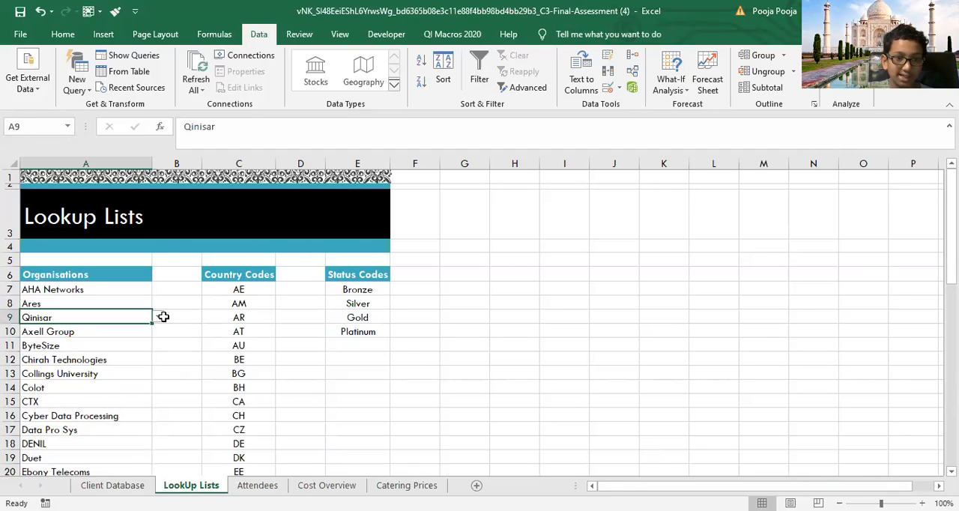
pyautogui.click(41, 12)
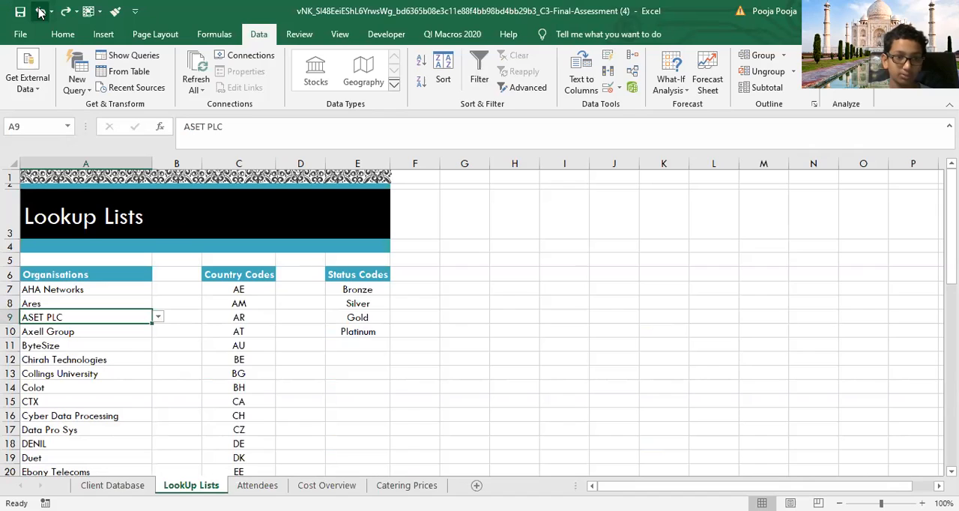
pyautogui.click(48, 401)
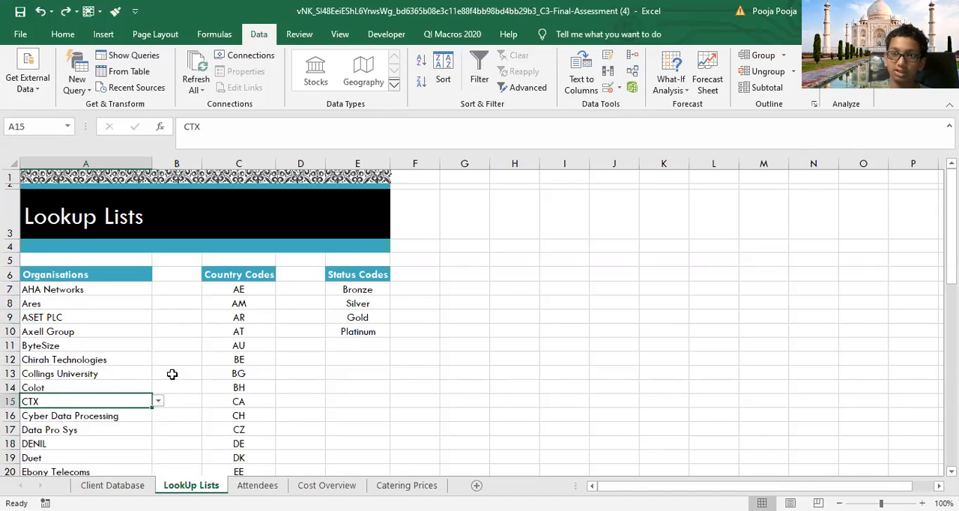
# Step: Apply list data validation to the first status code in E7, using =$E$7:$E$10 as the source
pyautogui.click(370, 289)
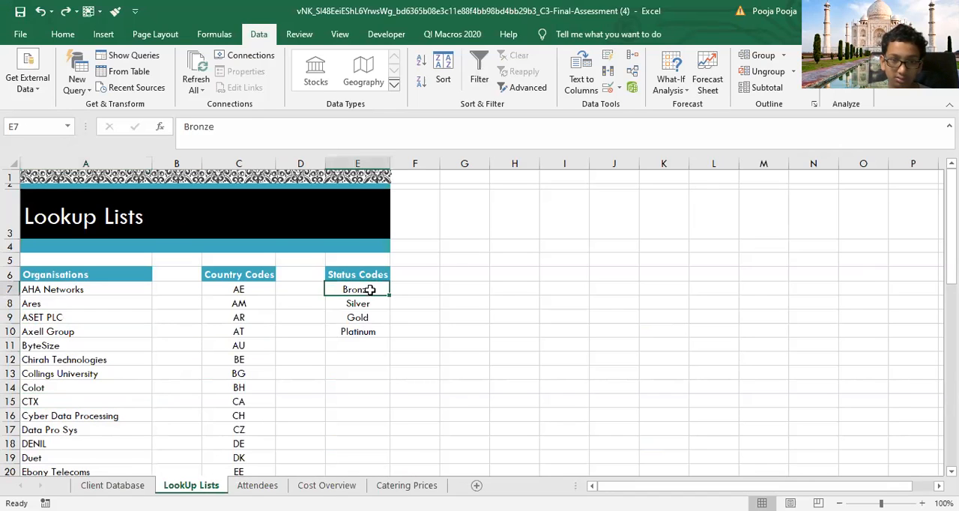
pyautogui.click(607, 87)
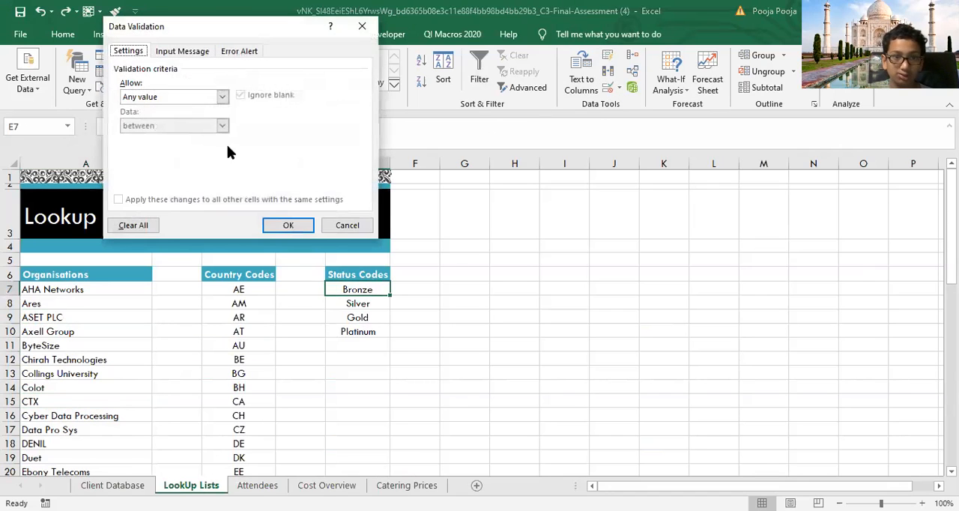
pyautogui.click(194, 97)
pyautogui.click(168, 131)
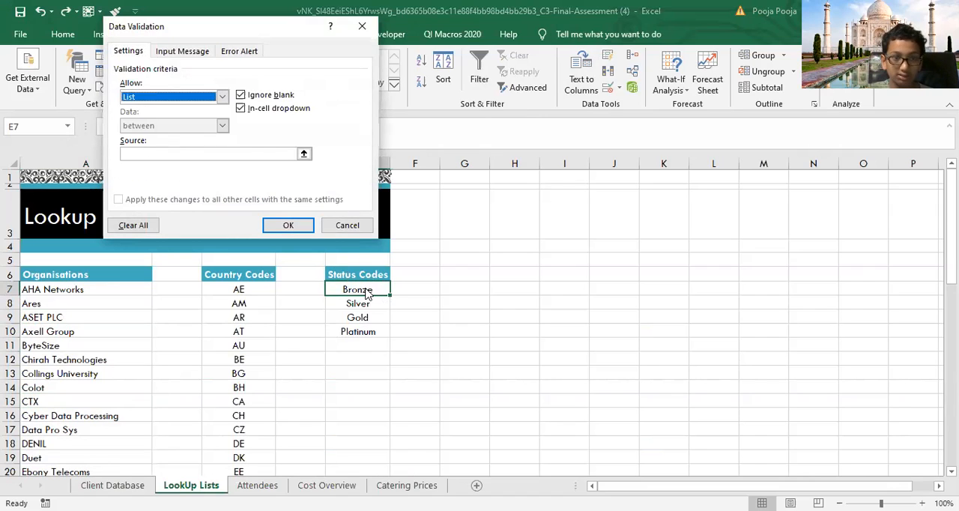
pyautogui.click(170, 153)
pyautogui.click(349, 290)
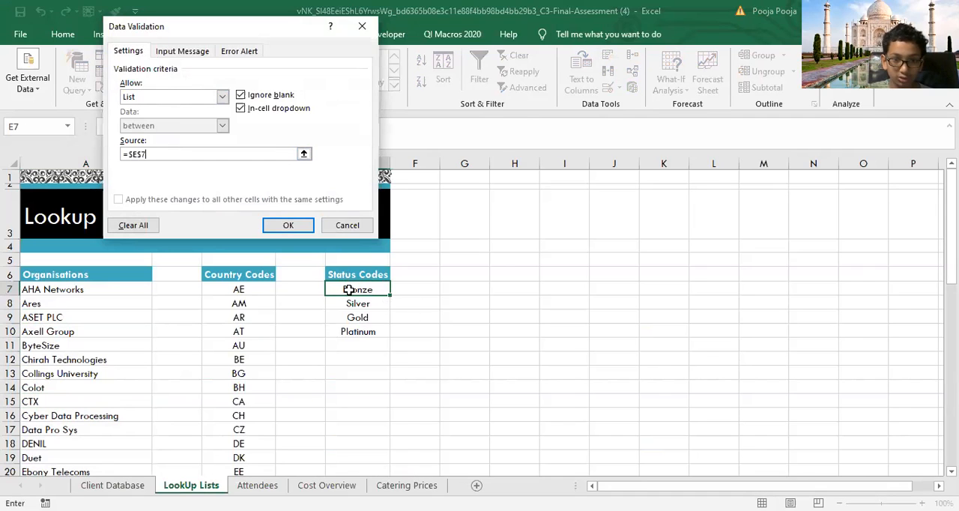
pyautogui.moveTo(349, 290); pyautogui.dragTo(358, 331)
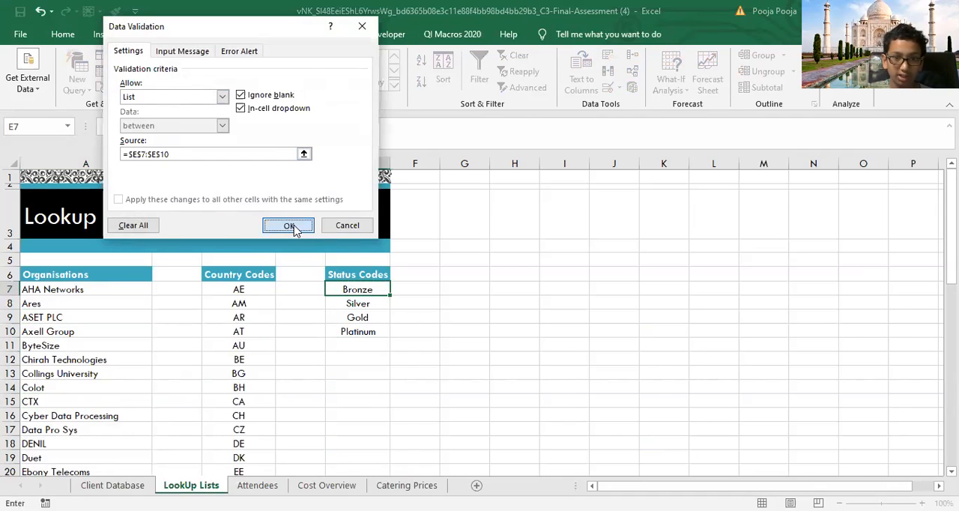
pyautogui.click(288, 225)
# Step: Check the Status Codes cells E7 to E10 to see which ones offer a drop-down
pyautogui.click(358, 318)
pyautogui.click(363, 356)
pyautogui.click(374, 331)
pyautogui.click(381, 317)
pyautogui.click(380, 293)
pyautogui.click(376, 303)
pyautogui.click(389, 290)
pyautogui.click(393, 291)
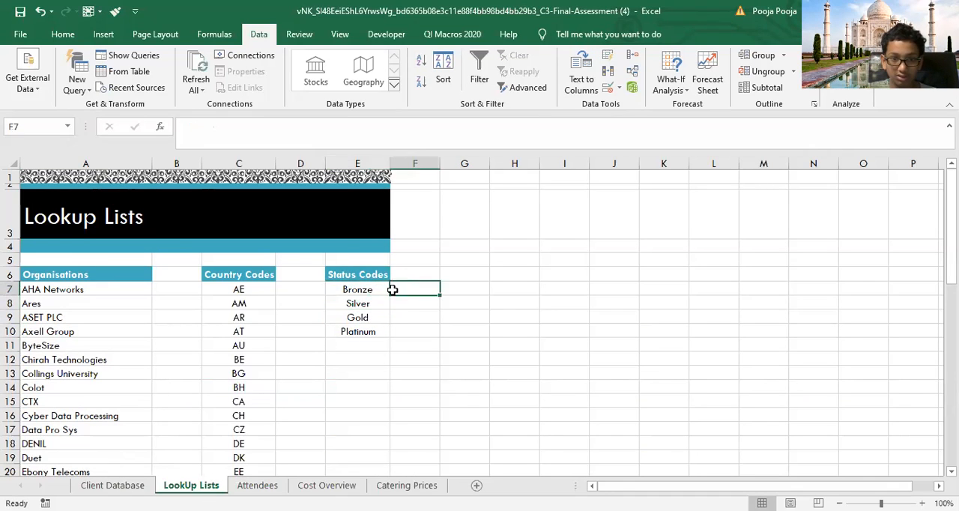
pyautogui.click(385, 288)
pyautogui.click(395, 290)
pyautogui.press('Escape')
pyautogui.moveTo(374, 305); pyautogui.dragTo(376, 316)
pyautogui.click(377, 304)
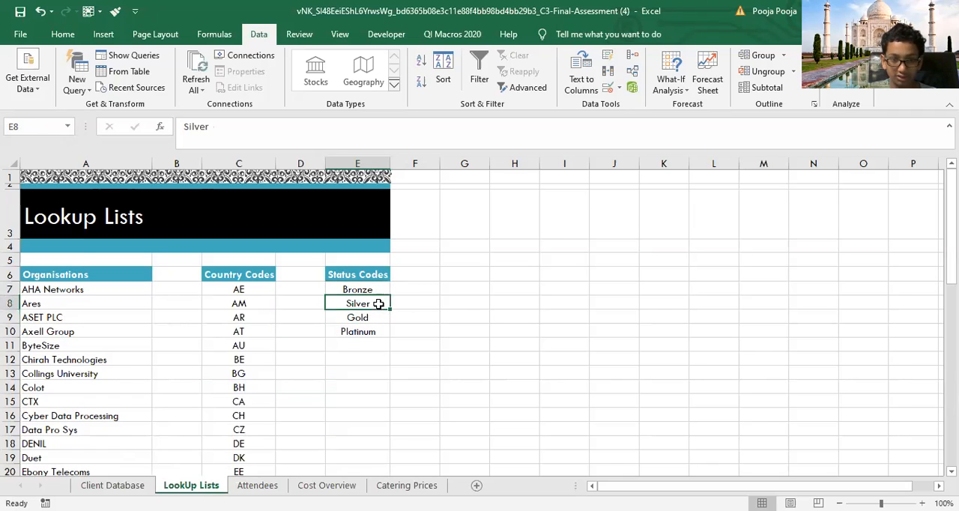
# Step: Test the status code drop-down in E7 by choosing Bronze
pyautogui.click(384, 289)
pyautogui.click(396, 289)
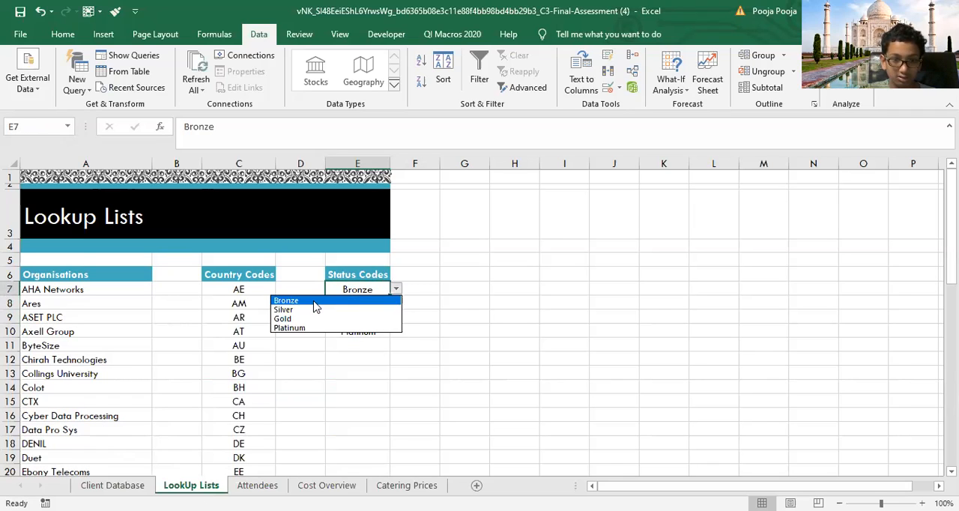
pyautogui.click(337, 298)
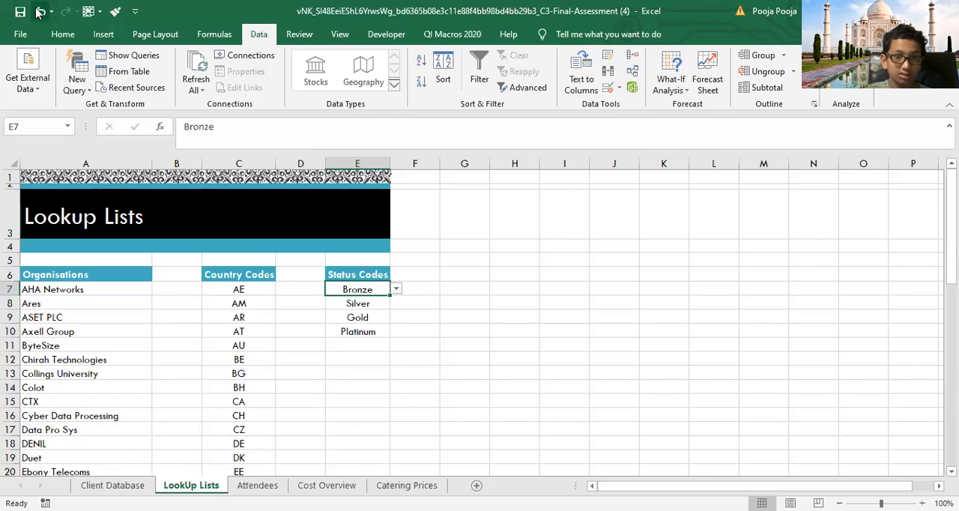
pyautogui.click(481, 312)
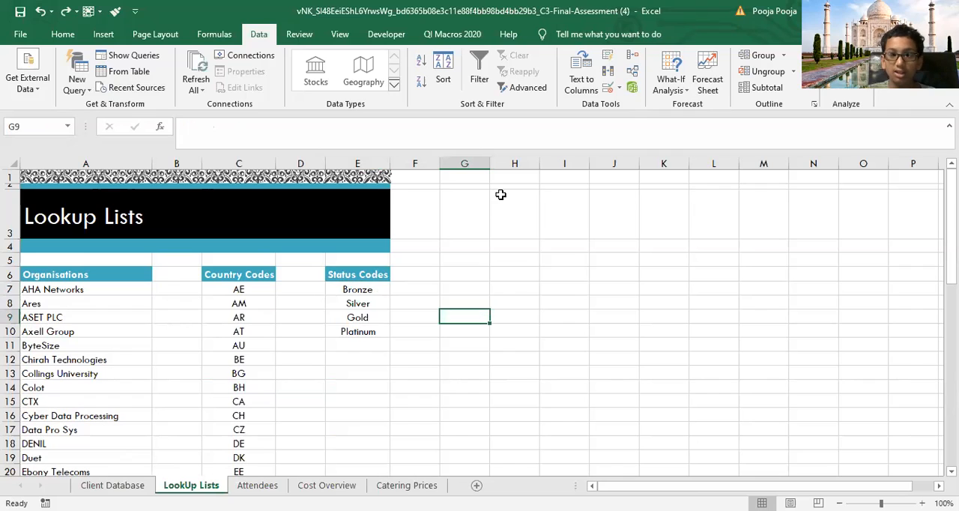
# Step: Review the conditional formatting rule types on the Client Database sheet and select the first Events entry, H7
pyautogui.click(63, 33)
pyautogui.click(83, 485)
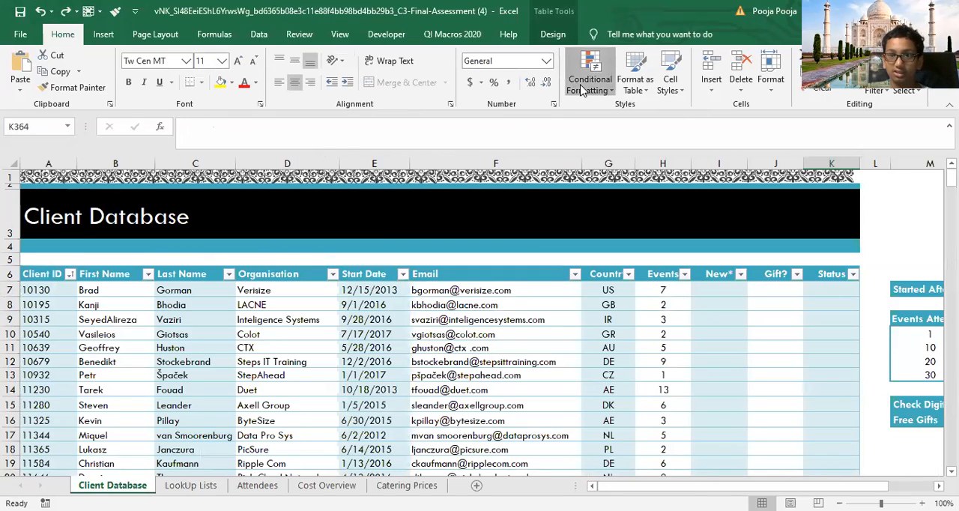
pyautogui.click(582, 89)
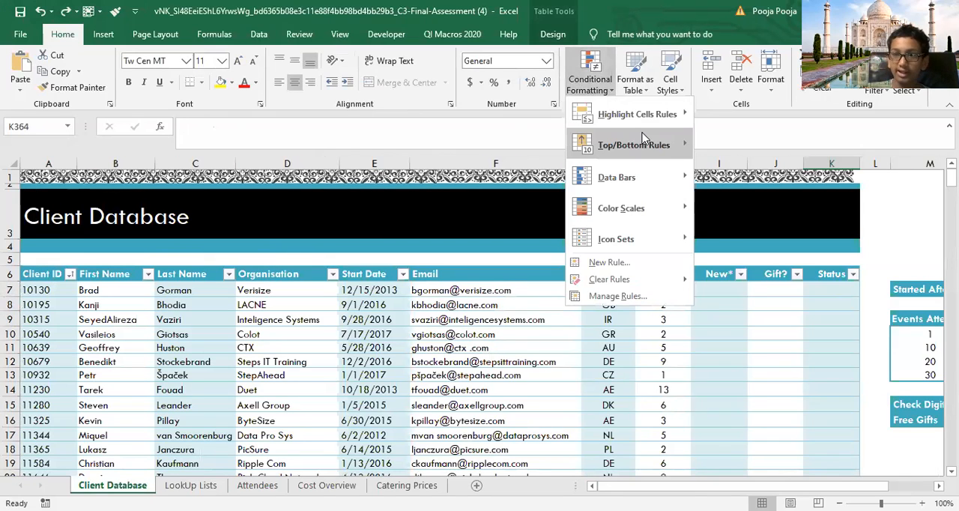
pyautogui.moveTo(630, 180)
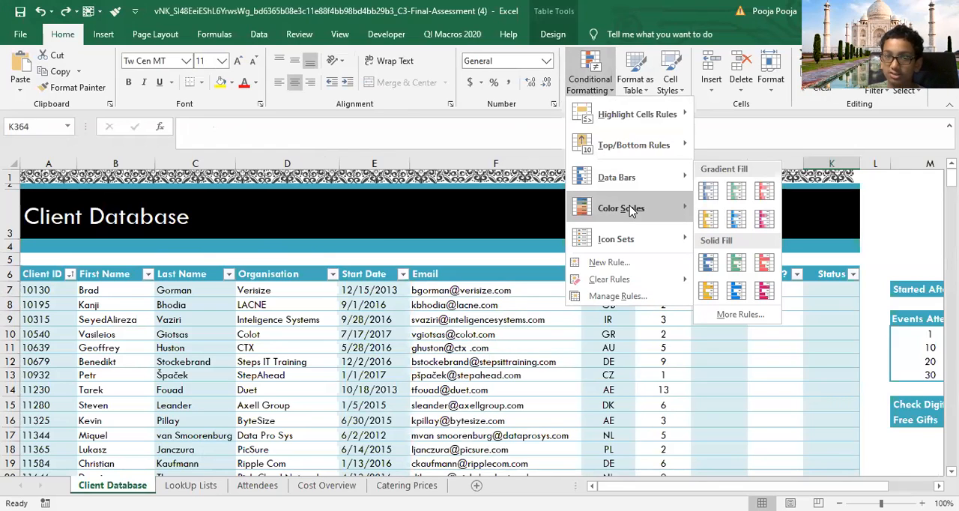
pyautogui.moveTo(633, 240)
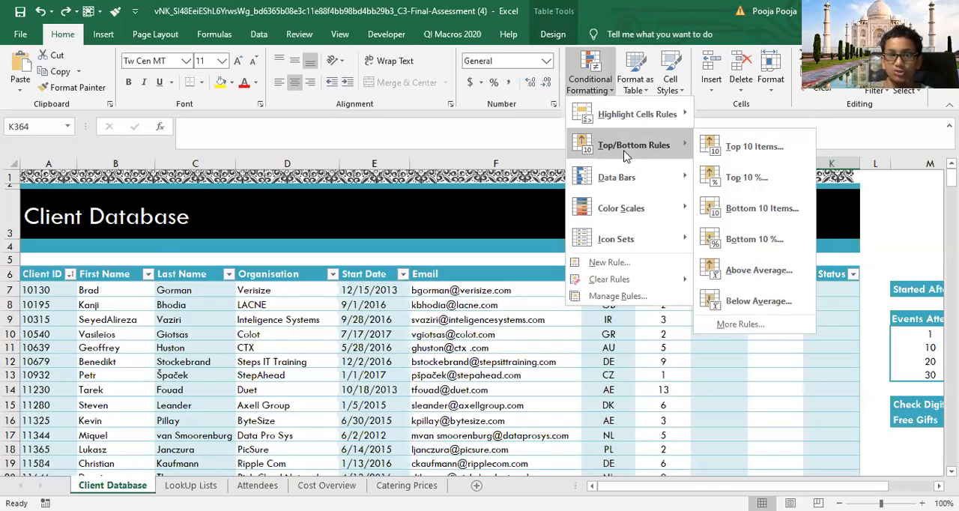
pyautogui.moveTo(622, 113)
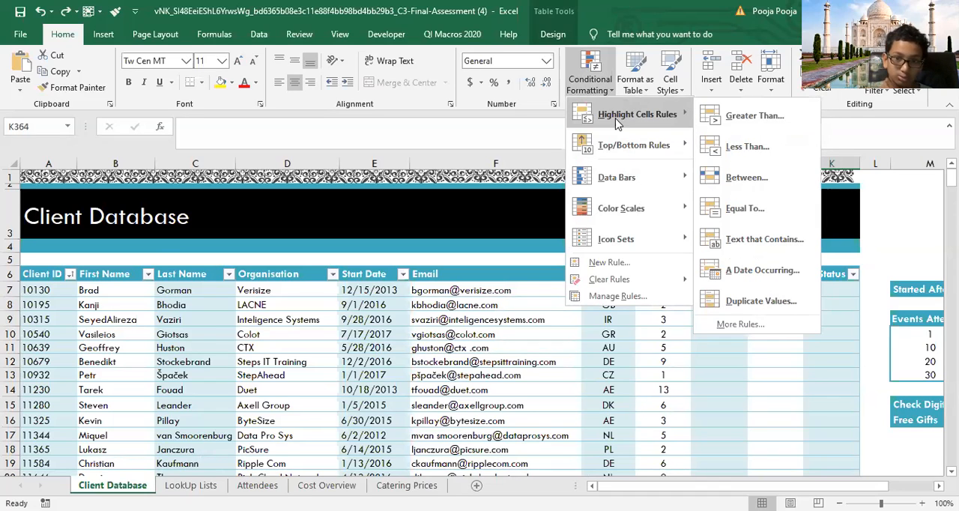
pyautogui.click(647, 290)
pyautogui.click(646, 290)
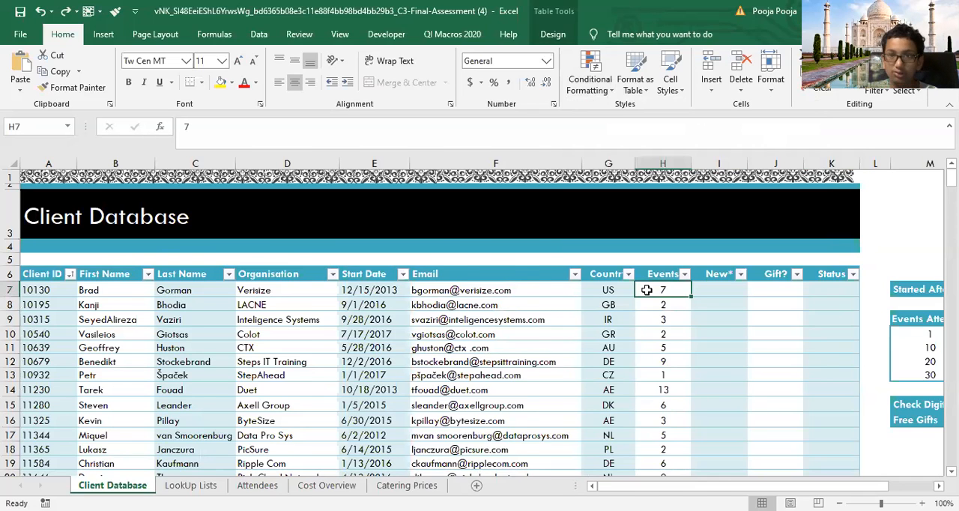
# Step: Start a Between highlight rule on the Events entries from H7 down, with a lower limit of 10 and Red Text formatting
pyautogui.hotkey('ctrl', 'shift', 'Down')
pyautogui.moveTo(952, 456); pyautogui.dragTo(952, 177)
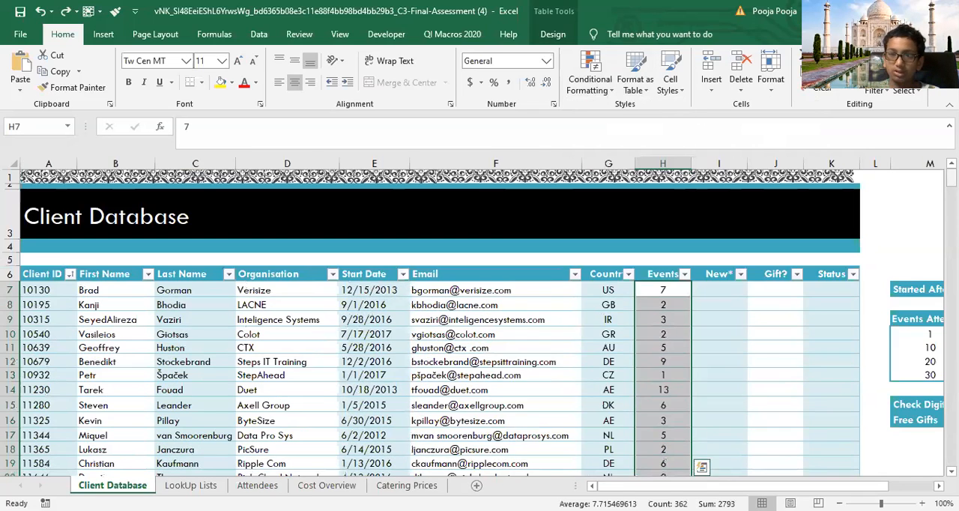
pyautogui.click(592, 59)
pyautogui.moveTo(637, 114)
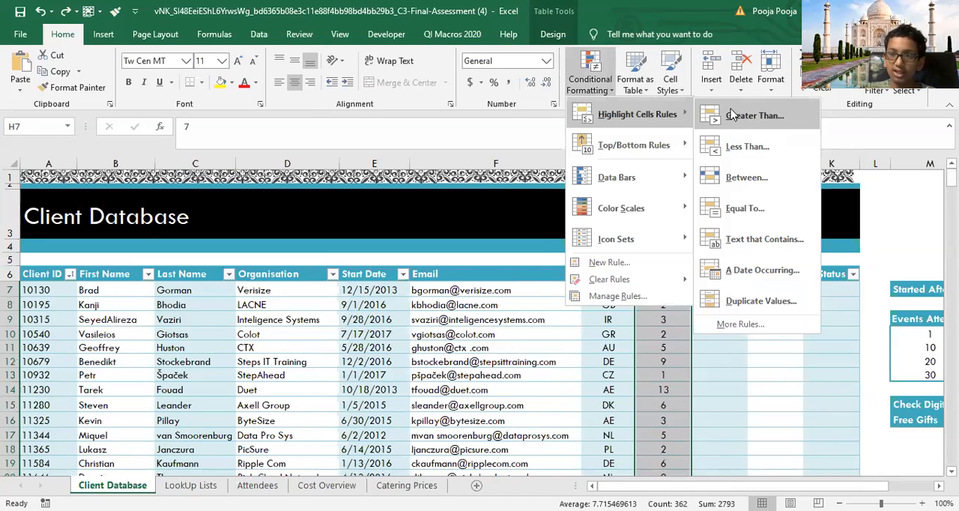
pyautogui.click(745, 177)
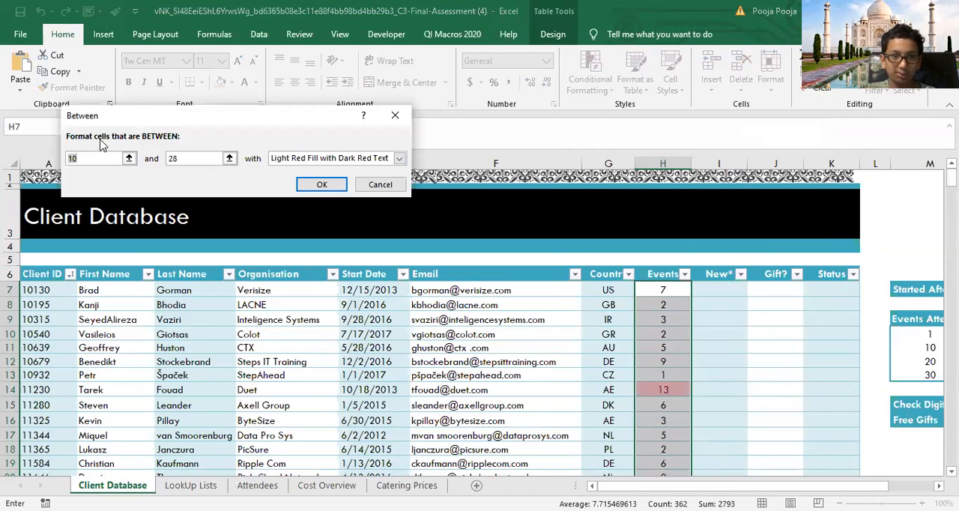
pyautogui.write('10')
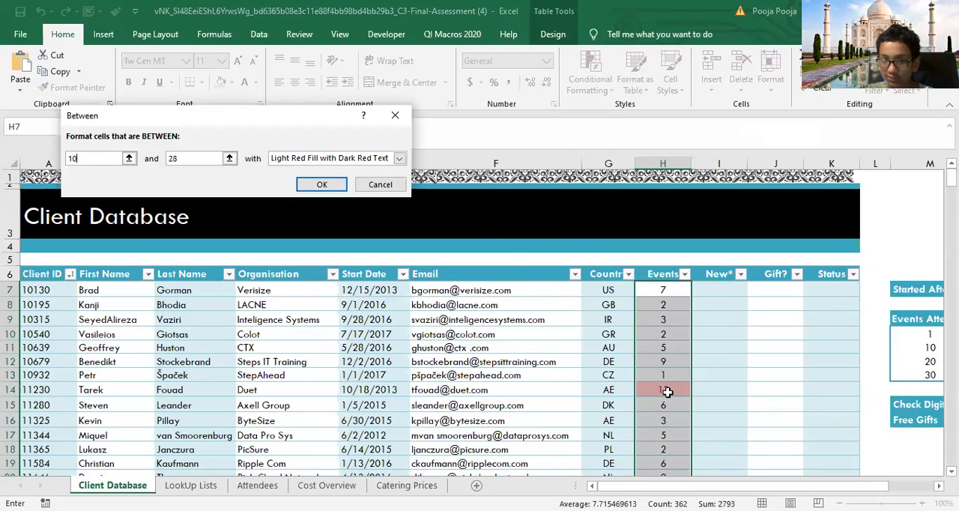
pyautogui.click(389, 162)
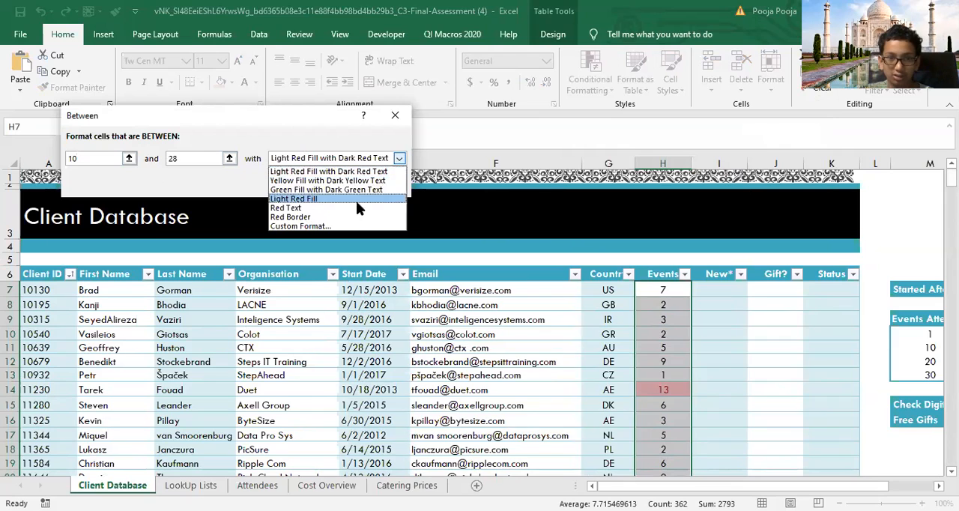
pyautogui.click(354, 200)
pyautogui.click(395, 164)
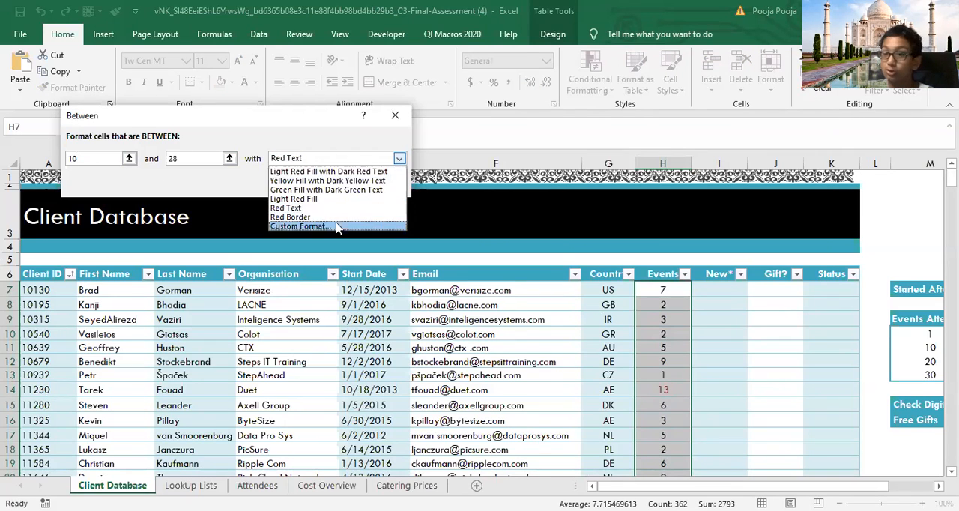
pyautogui.click(326, 164)
# Step: Set the Between limits to 5 and 15 and apply the Red Text rule to the Events entries
pyautogui.click(94, 156)
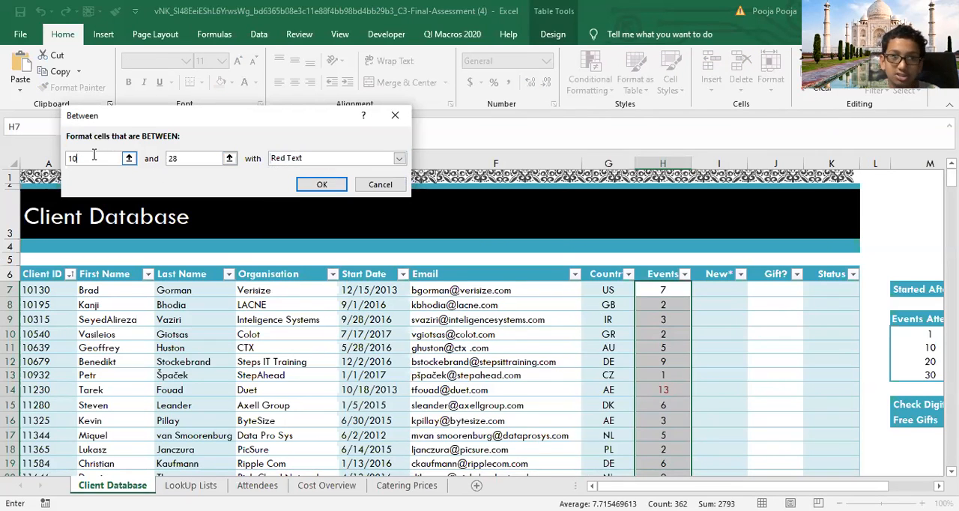
pyautogui.press('BackSpace')
pyautogui.press('BackSpace')
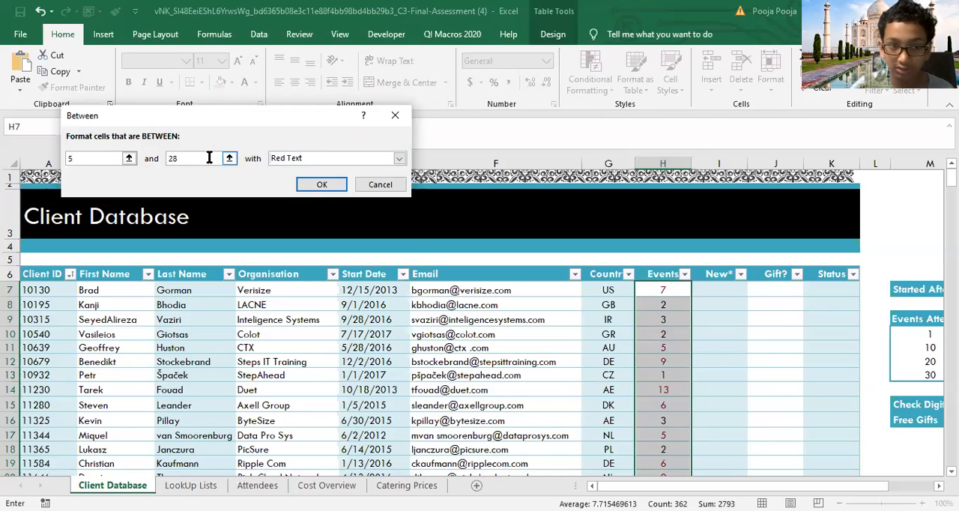
pyautogui.press('BackSpace')
pyautogui.write('15')
pyautogui.click(323, 185)
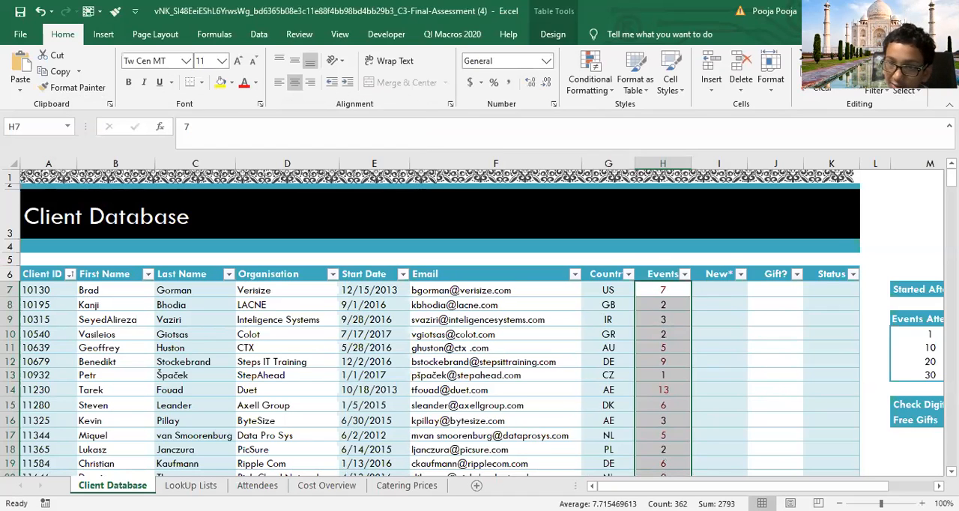
# Step: Check the Events column and undo the Red Text rule
pyautogui.scroll(-1, 728, 324)
pyautogui.click(667, 334)
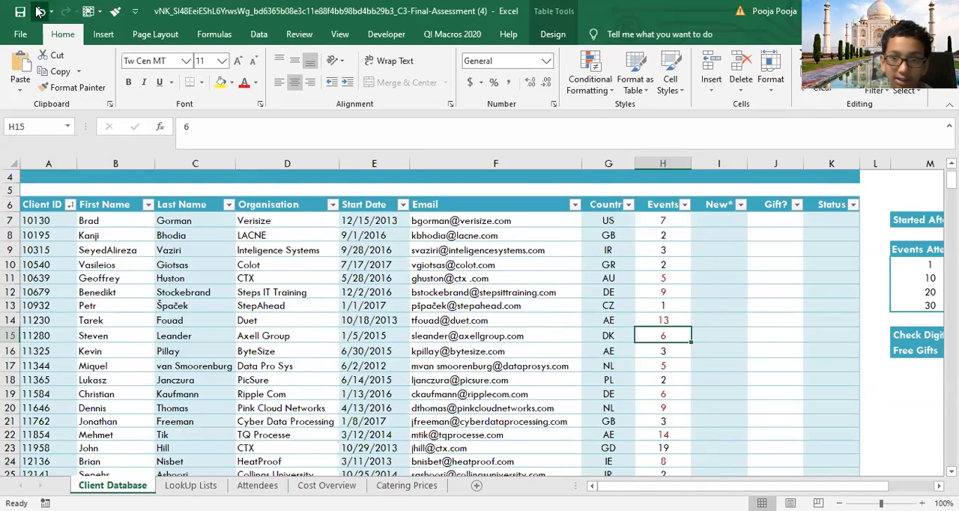
pyautogui.hotkey('ctrl', 'z')
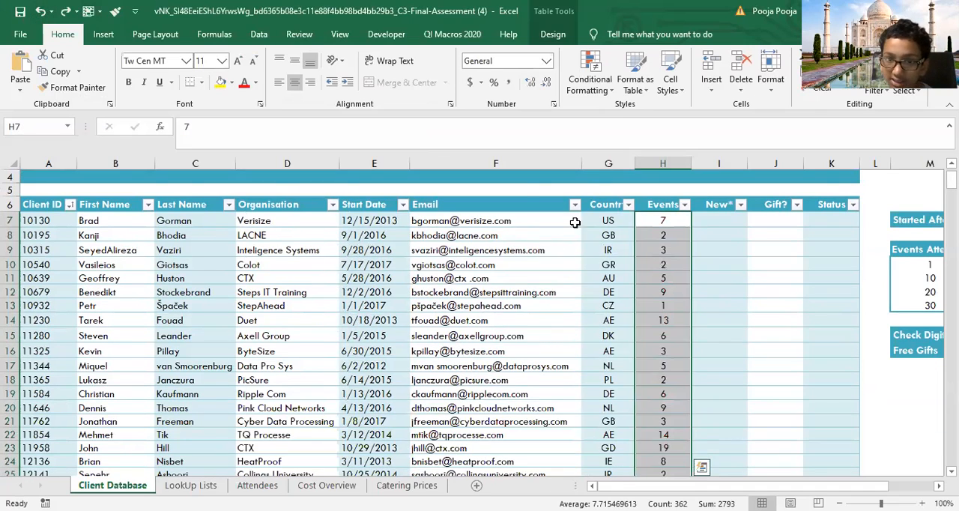
# Step: Highlight Events entries between 5 and 15 with Light Red Fill with Dark Red Text
pyautogui.click(590, 86)
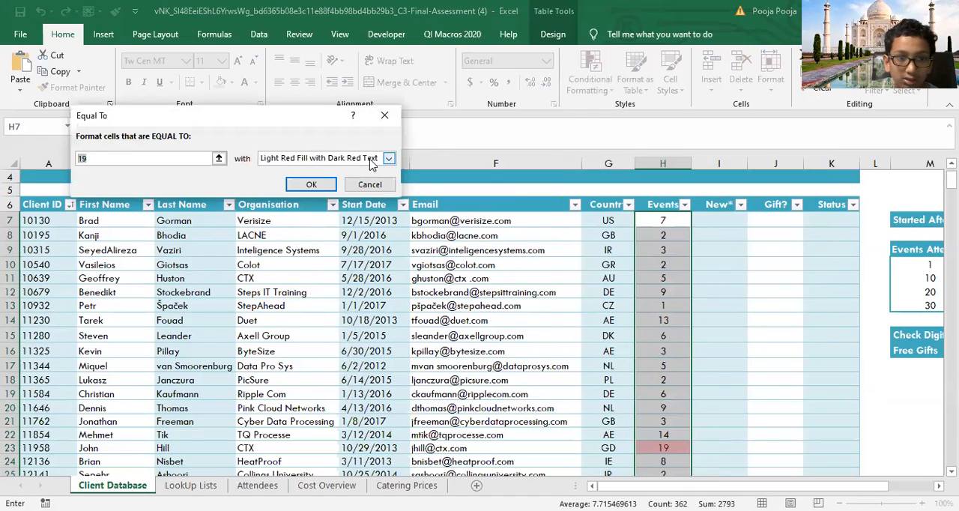
pyautogui.click(384, 115)
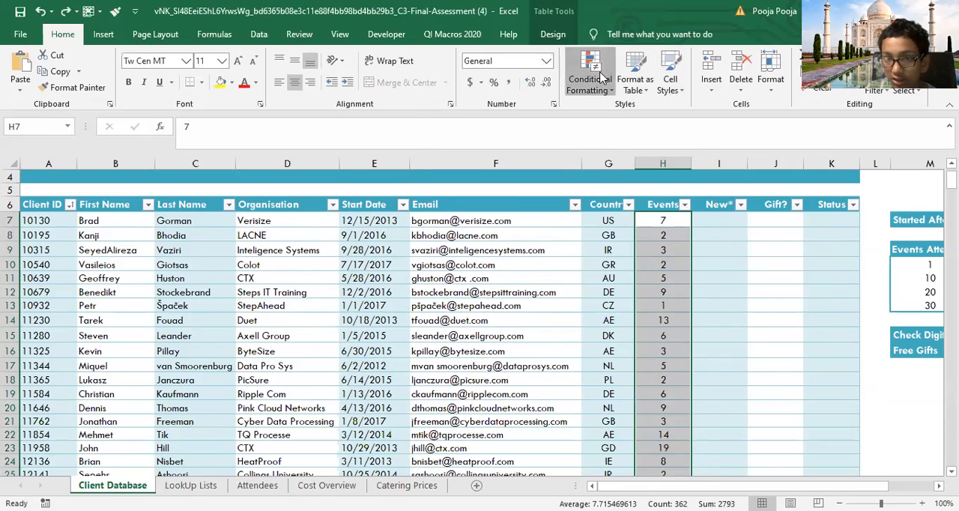
pyautogui.click(602, 78)
pyautogui.click(738, 184)
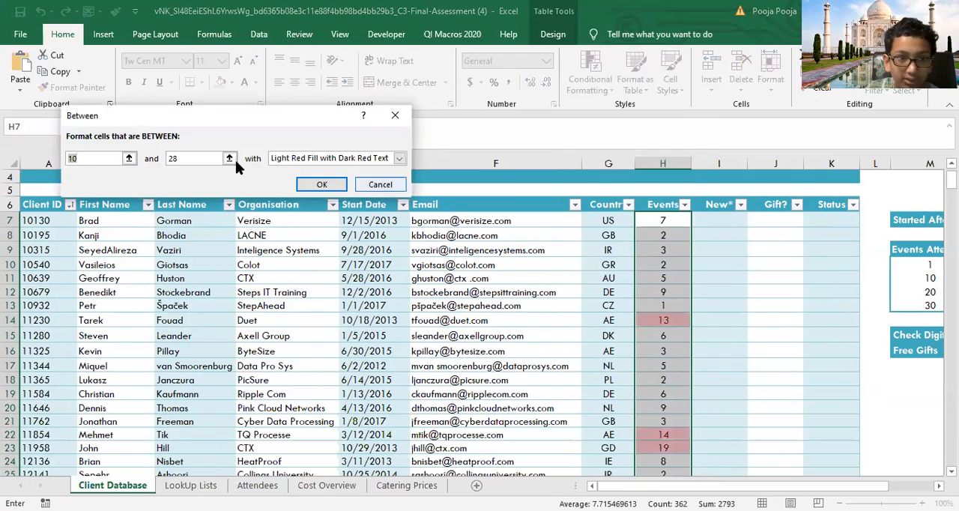
pyautogui.write('5')
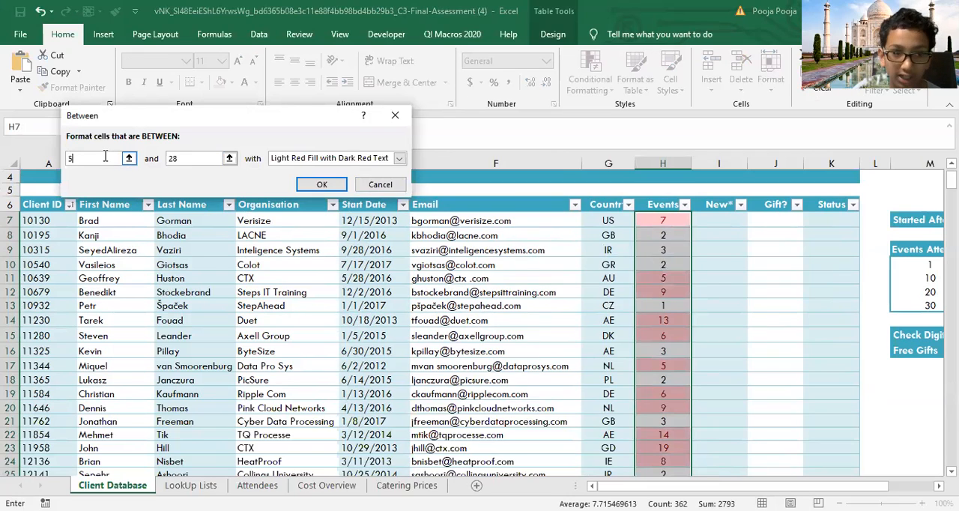
pyautogui.click(198, 160)
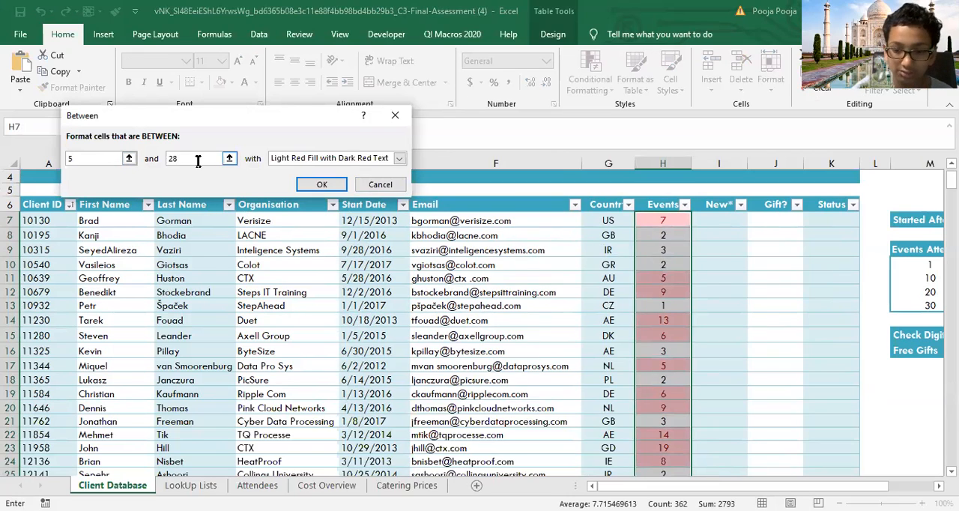
pyautogui.press('BackSpace')
pyautogui.press('BackSpace')
pyautogui.write('15')
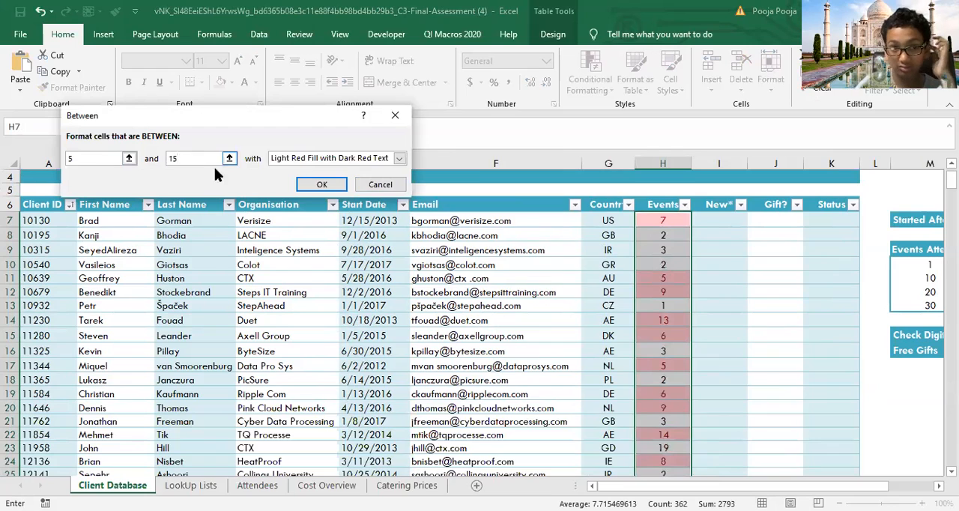
pyautogui.click(305, 187)
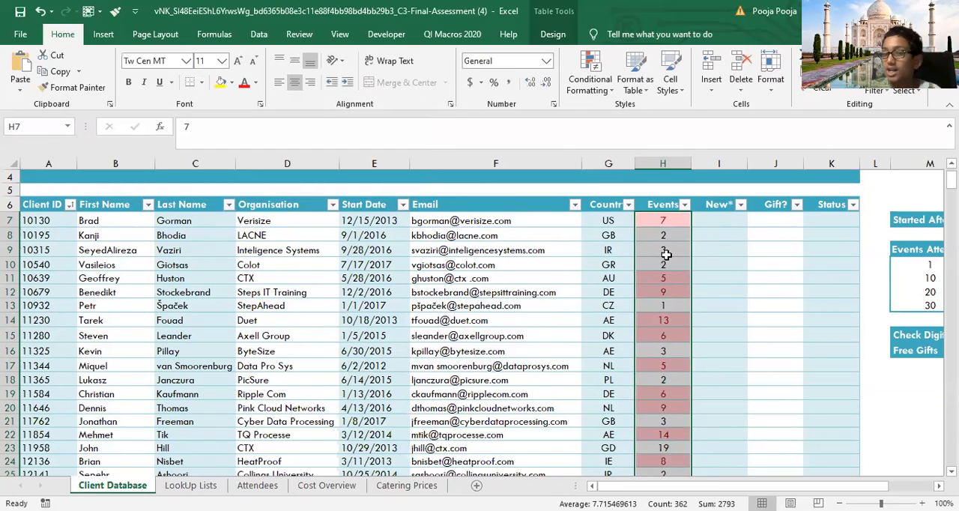
pyautogui.click(664, 252)
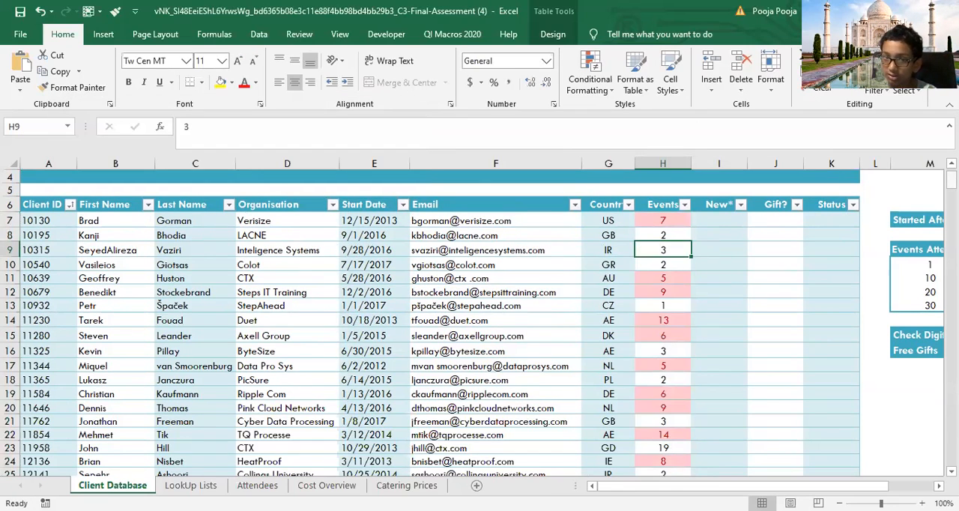
pyautogui.moveTo(952, 180)
pyautogui.mouseDown()
pyautogui.moveTo(952, 235)
pyautogui.moveTo(952, 178)
pyautogui.mouseUp()
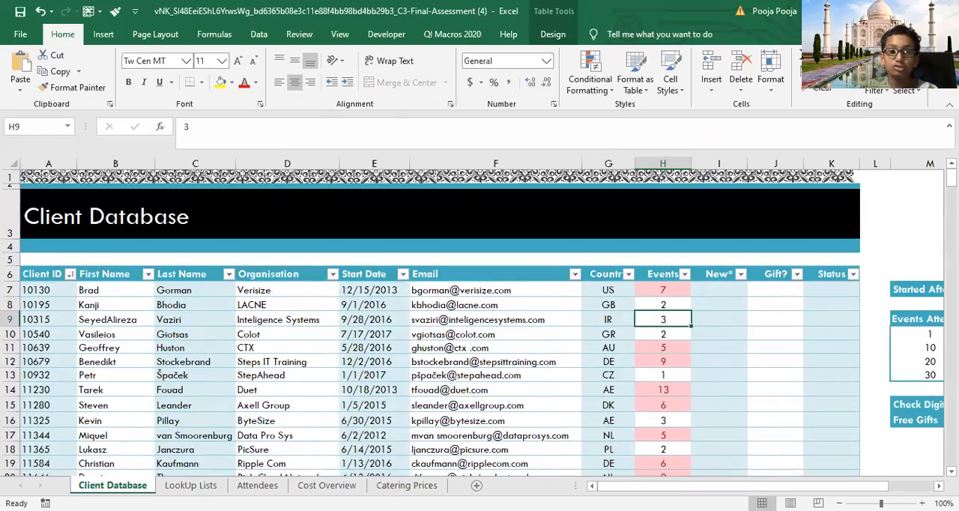
# Step: Look over the top/bottom rule types and undo the light red Between rule on the Events entries
pyautogui.click(589, 79)
pyautogui.moveTo(637, 114)
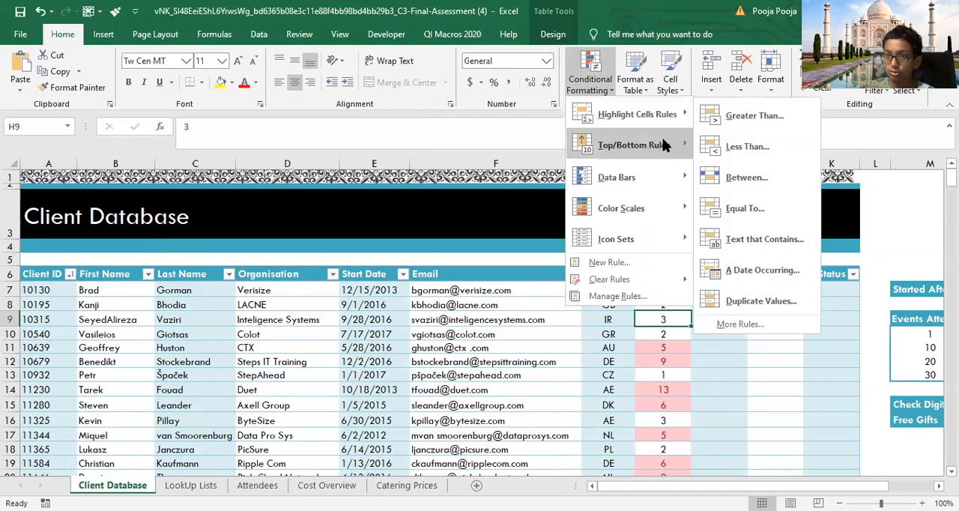
pyautogui.moveTo(662, 145)
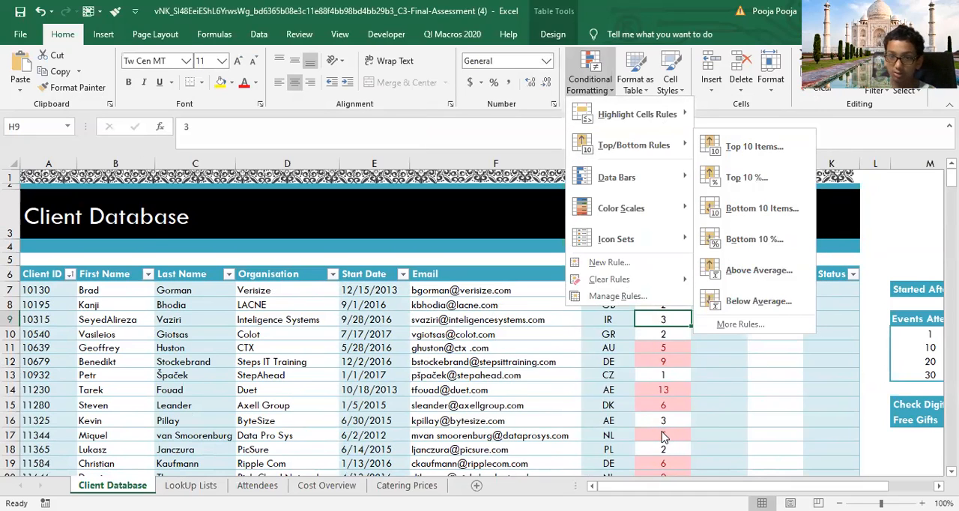
pyautogui.click(650, 289)
pyautogui.click(650, 290)
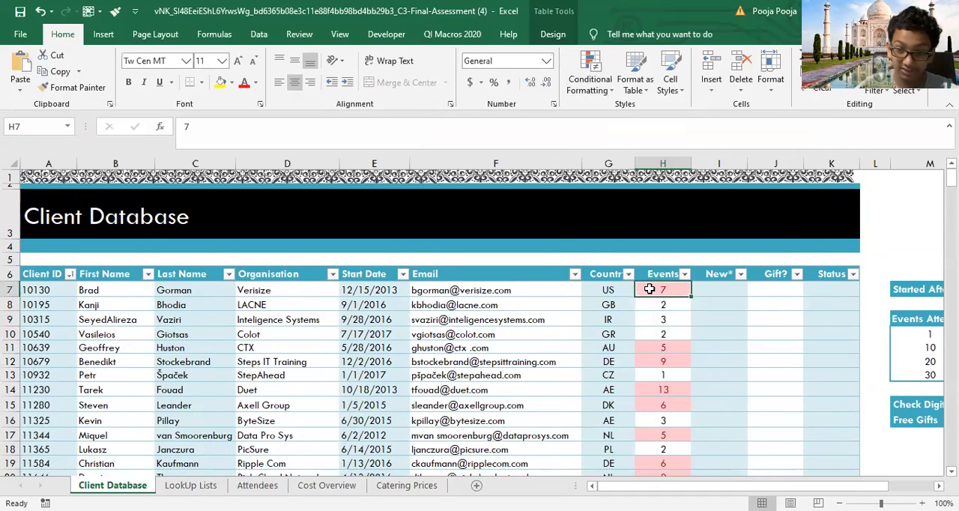
pyautogui.hotkey('ctrl', 'Down')
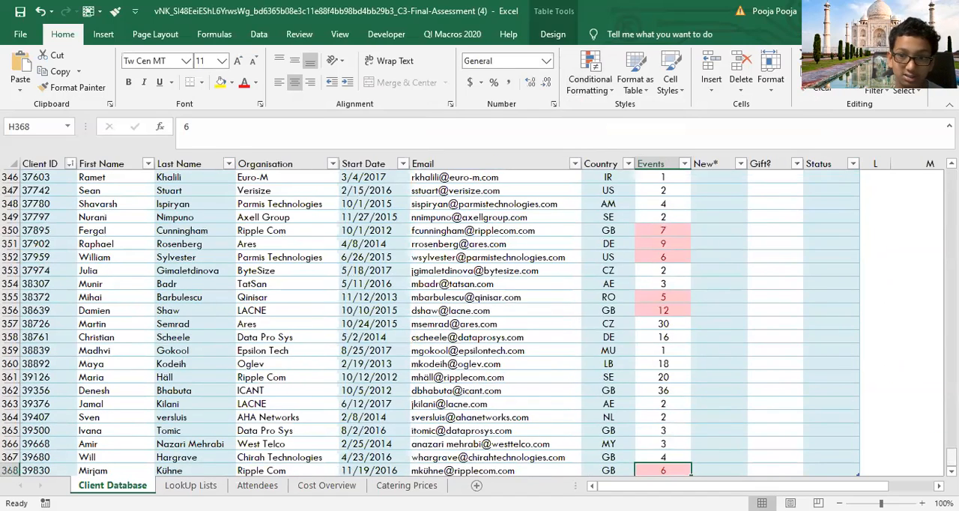
pyautogui.hotkey('ctrl', 'shift', 'Up')
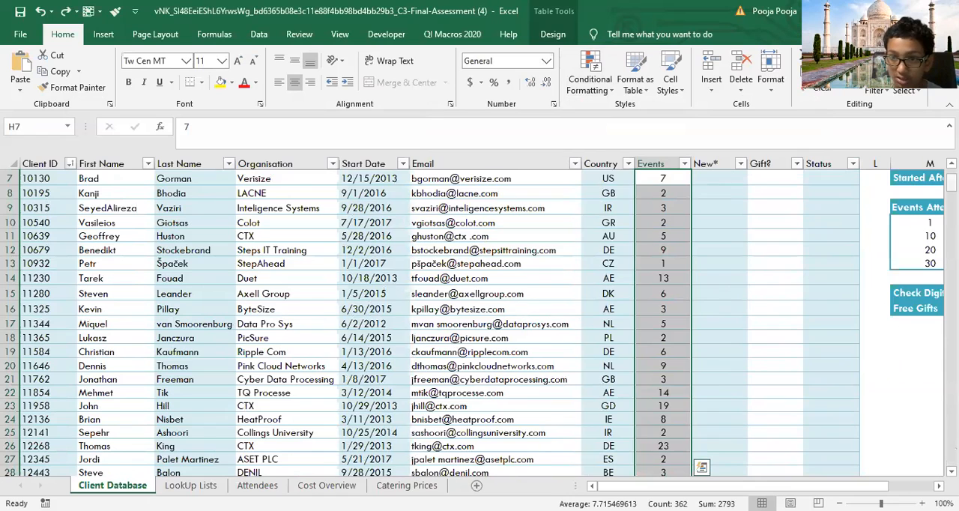
pyautogui.scroll(2, 430, 314)
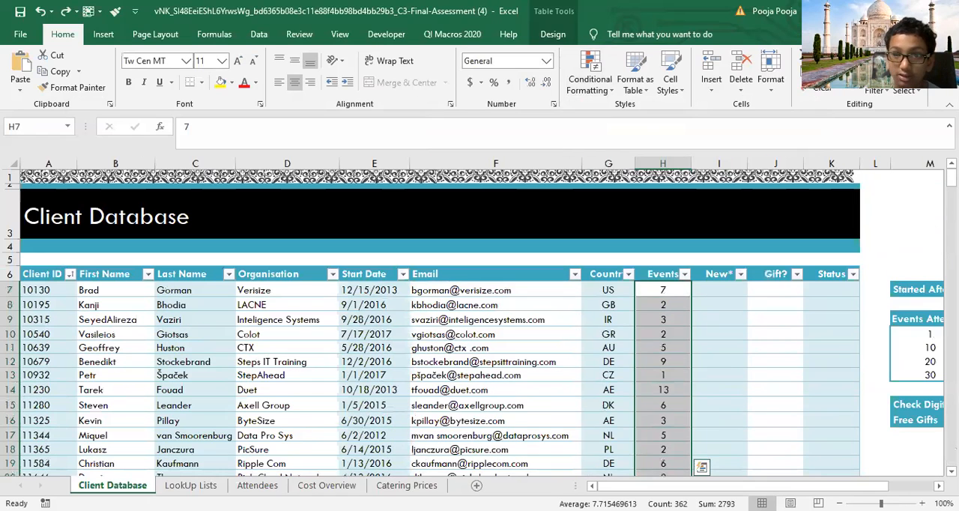
# Step: Apply a Top 10 Items rule to the Events entries H7:H368 with Light Red Fill with Dark Red Text
pyautogui.click(591, 75)
pyautogui.moveTo(632, 146)
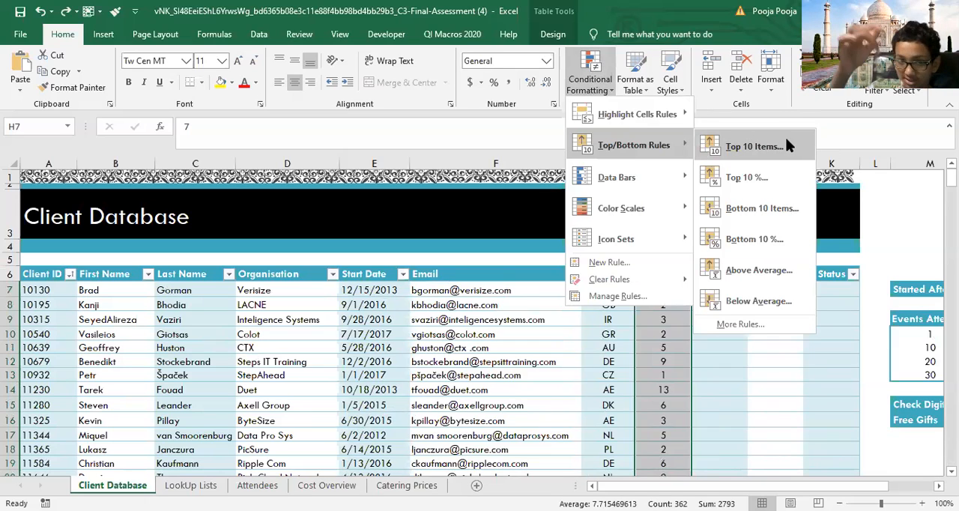
pyautogui.click(753, 147)
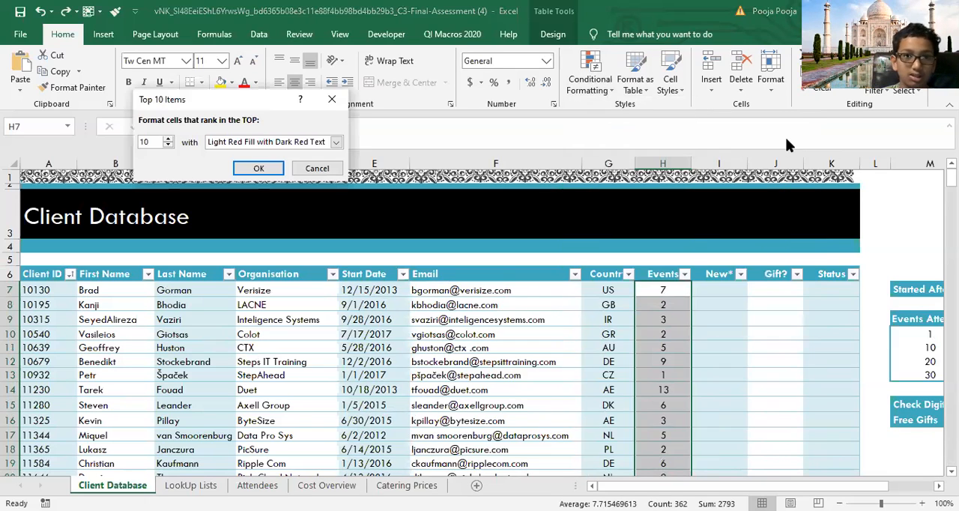
pyautogui.click(168, 145)
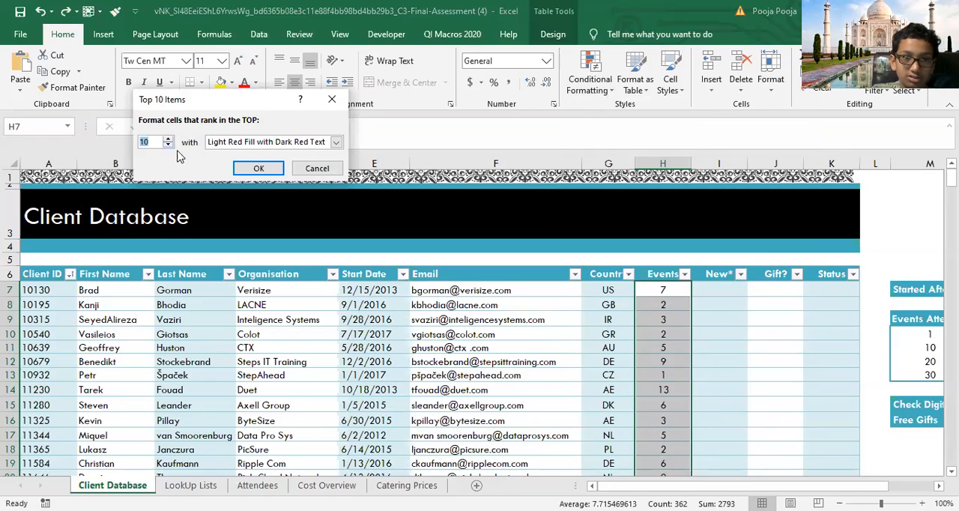
pyautogui.click(270, 176)
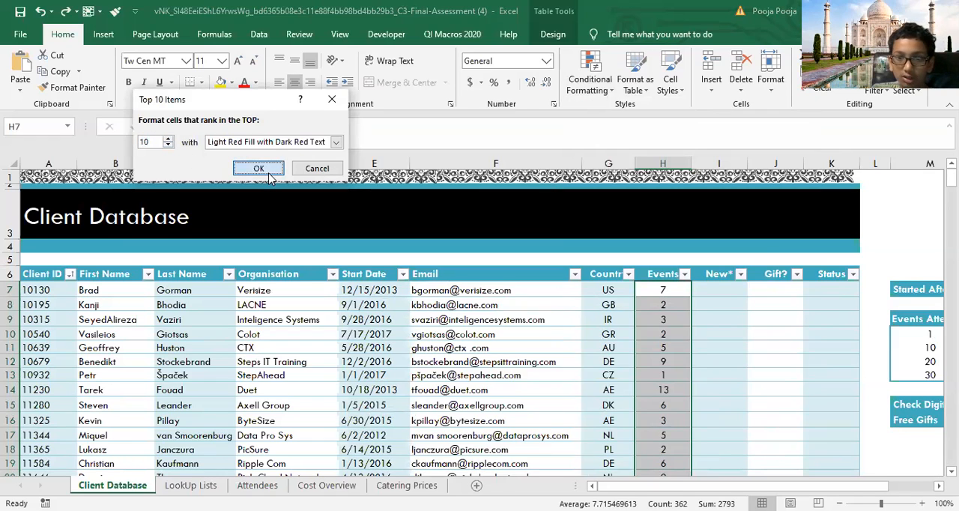
pyautogui.click(666, 291)
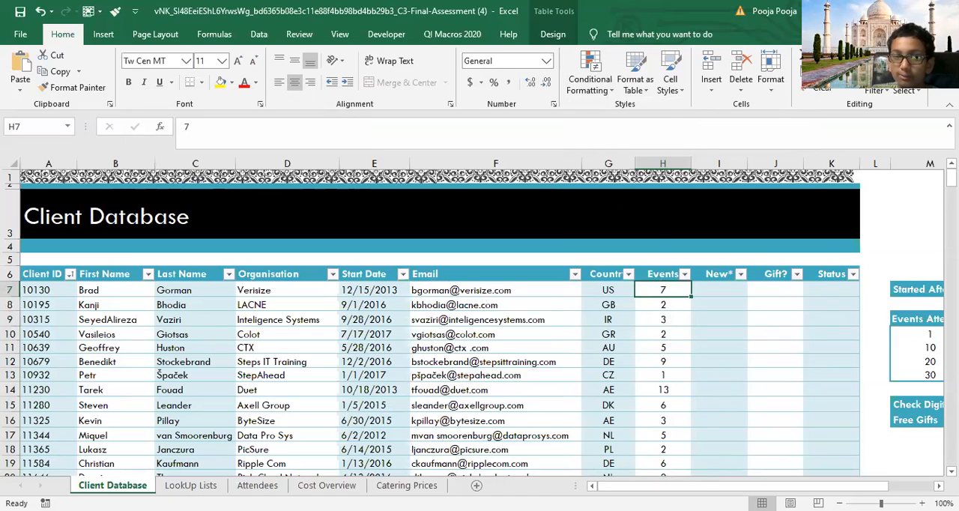
pyautogui.click(616, 290)
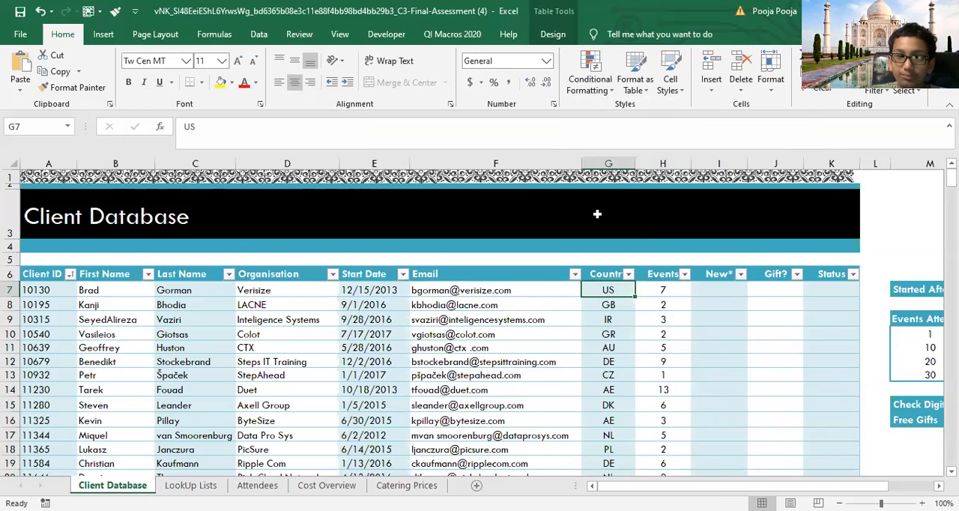
pyautogui.hotkey('ctrl', 'shift', 'Down')
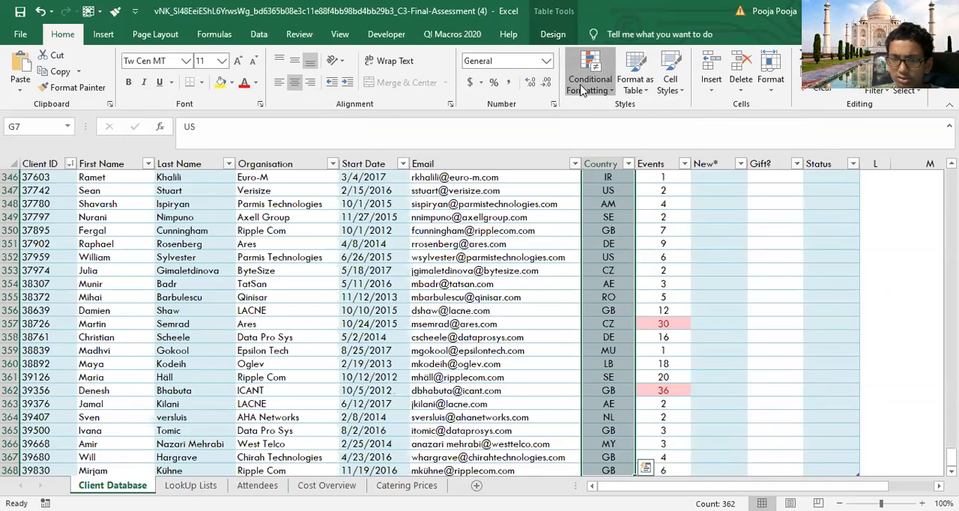
pyautogui.click(583, 89)
pyautogui.moveTo(633, 146)
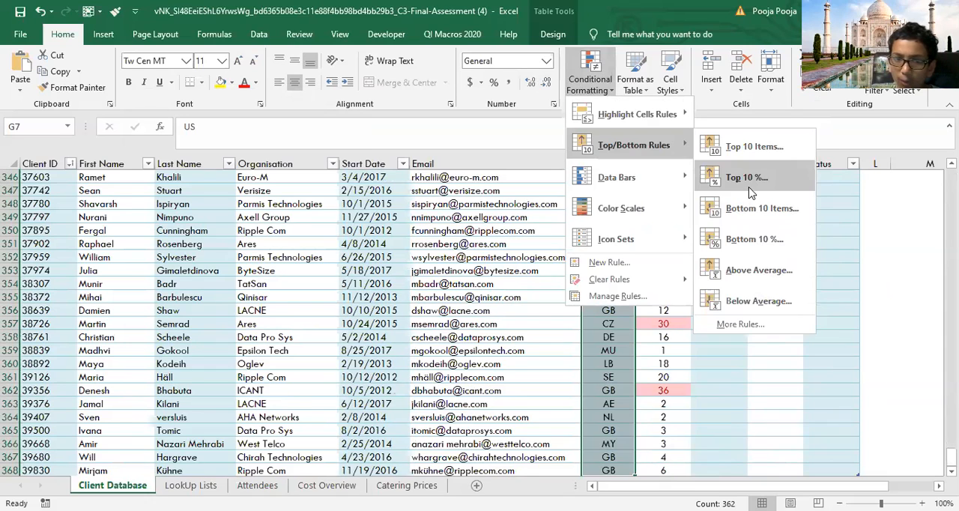
# Step: Look through the Cost Overview, Catering Prices and LookUp Lists sheets, then return to the start of the Client Database table
pyautogui.click(262, 485)
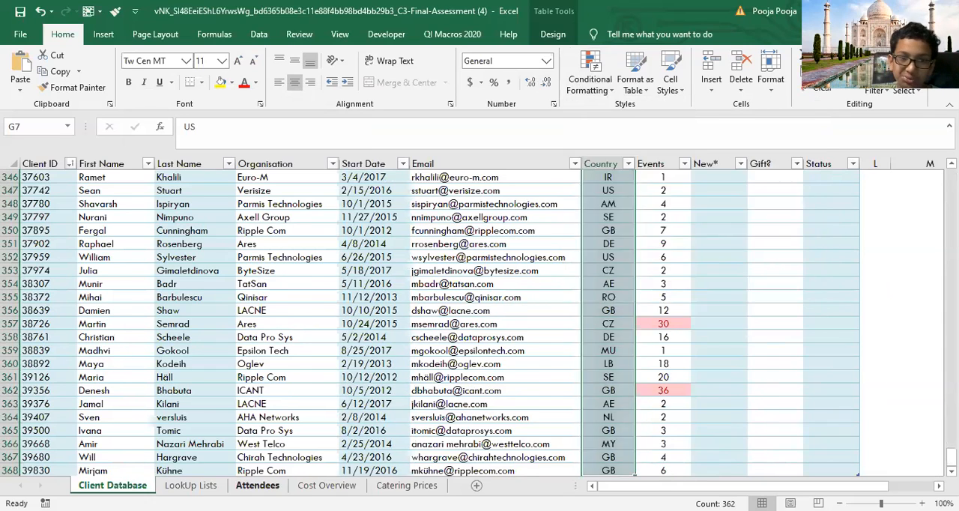
pyautogui.click(316, 486)
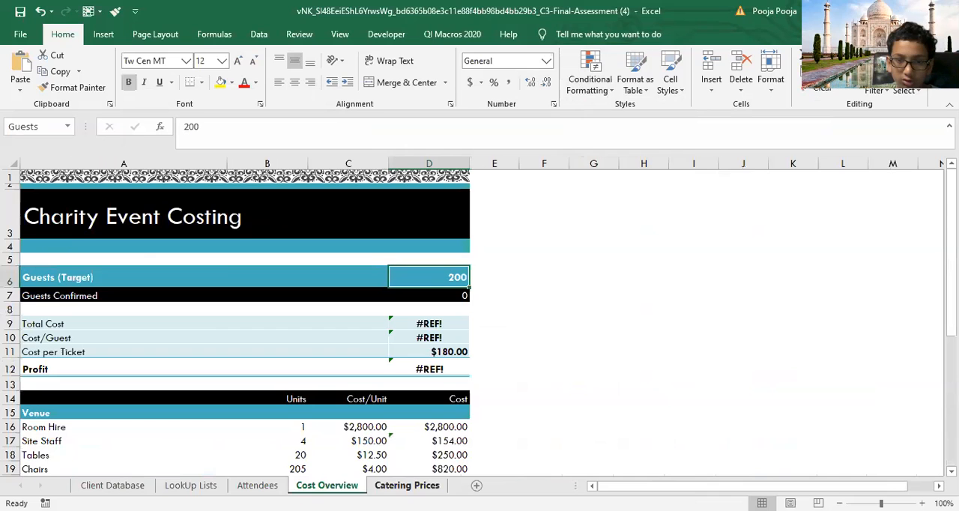
pyautogui.click(407, 486)
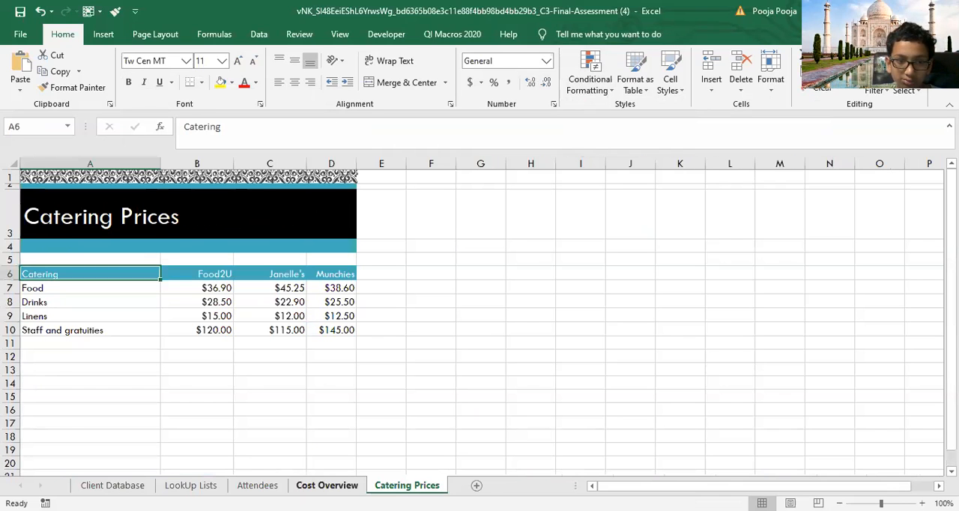
pyautogui.click(191, 485)
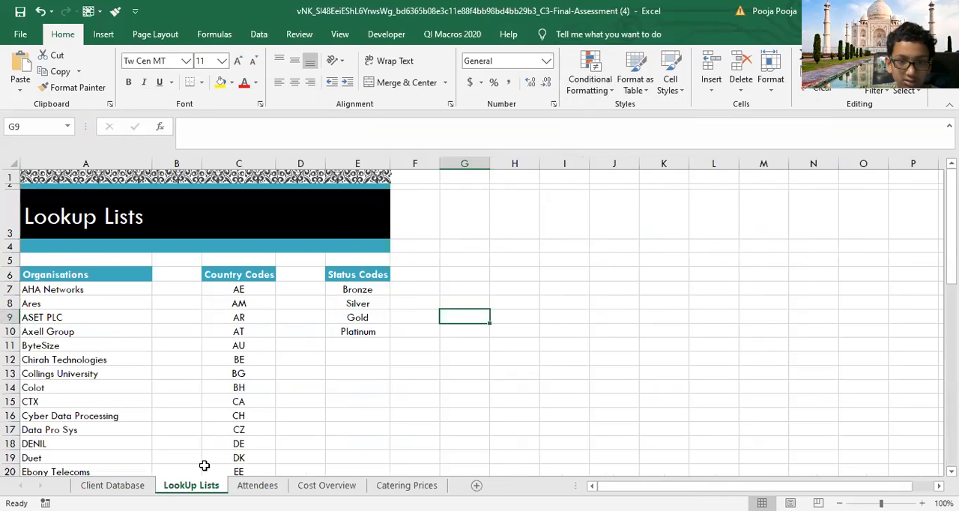
pyautogui.click(112, 486)
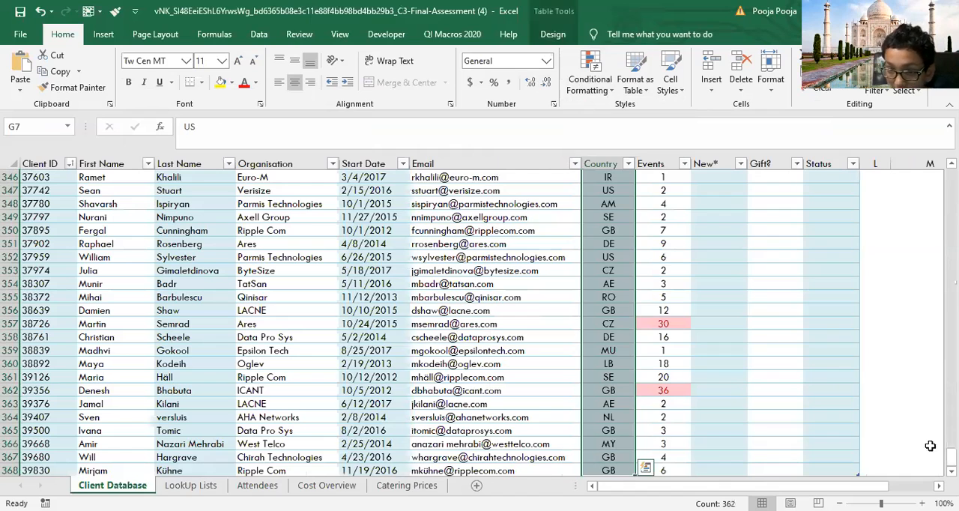
pyautogui.moveTo(952, 453); pyautogui.dragTo(951, 177)
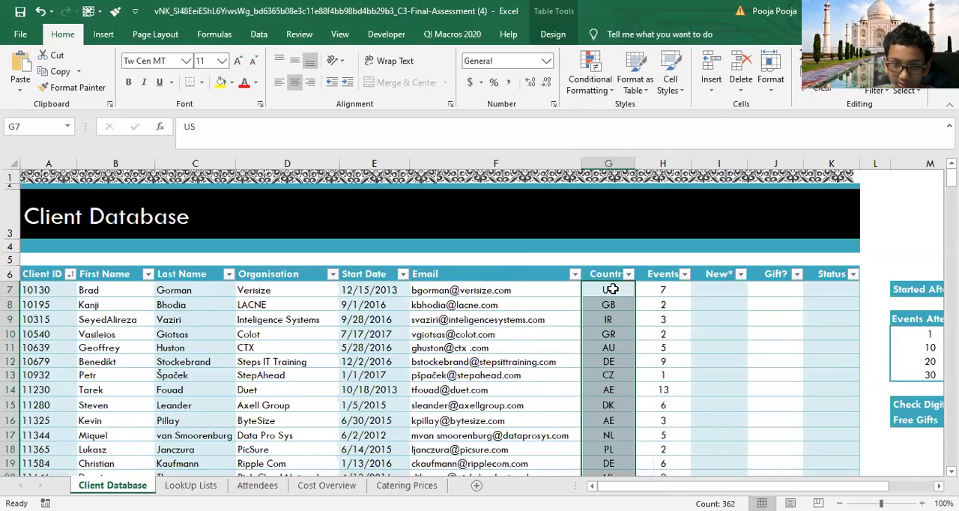
pyautogui.click(572, 87)
pyautogui.moveTo(581, 142)
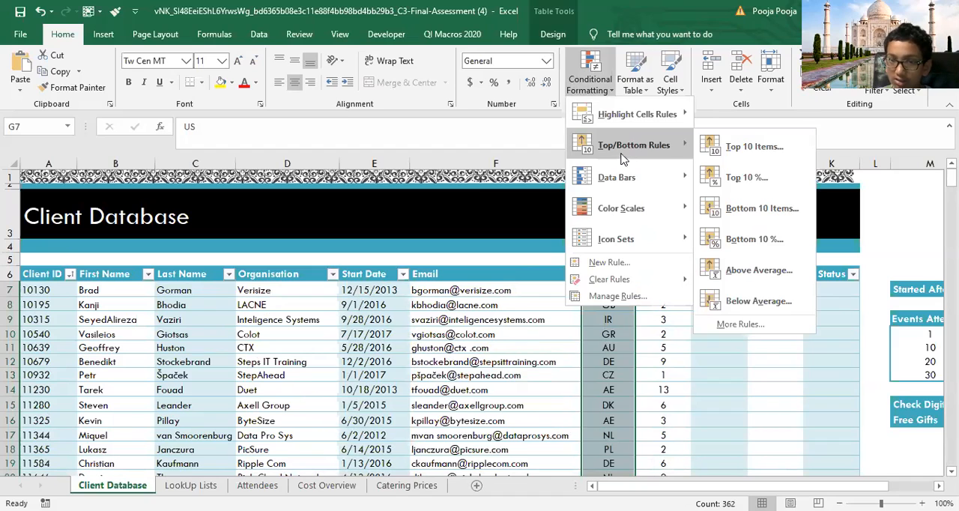
pyautogui.click(643, 295)
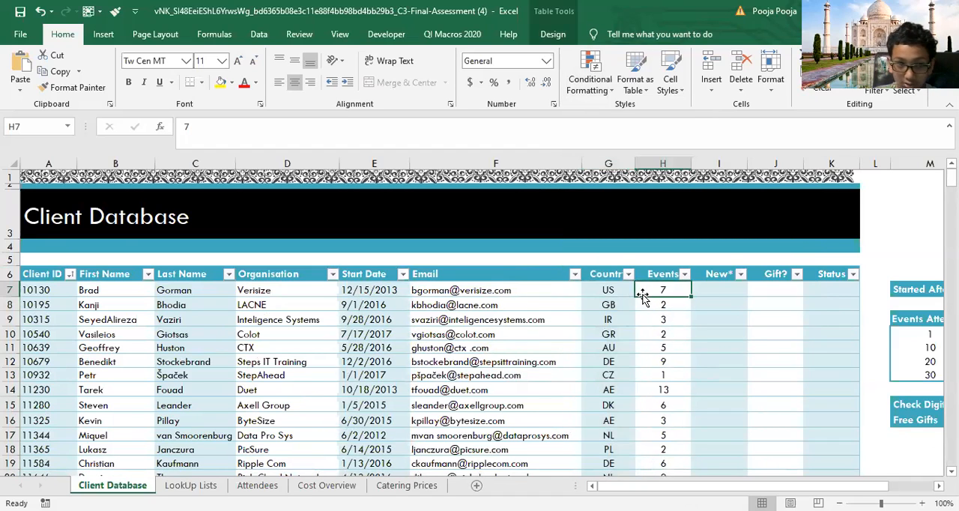
# Step: Apply a Top 10 Items rule to the Client ID entries A7:A368 with Light Red Fill with Dark Red Text and check the highlighted IDs
pyautogui.click(39, 288)
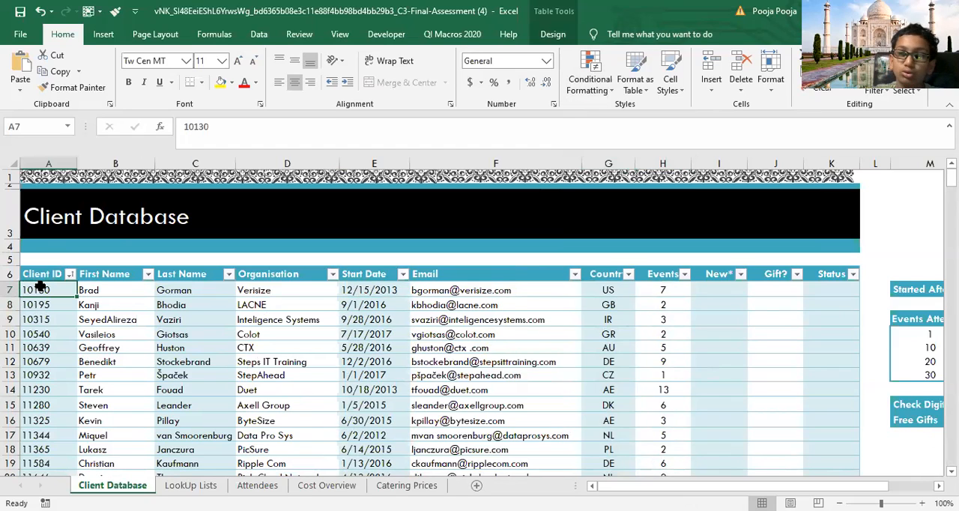
pyautogui.hotkey('ctrl', 'shift', 'Down')
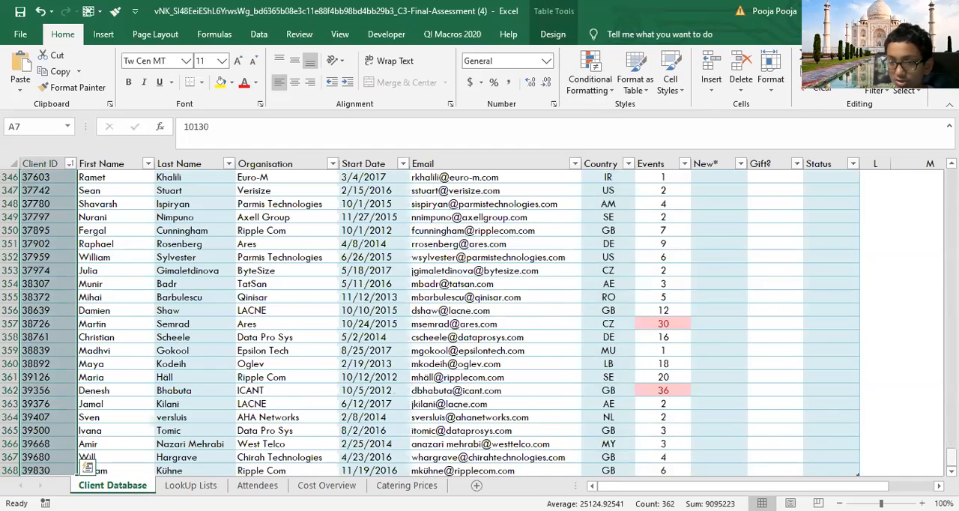
pyautogui.hotkey('ctrl', 'BackSpace')
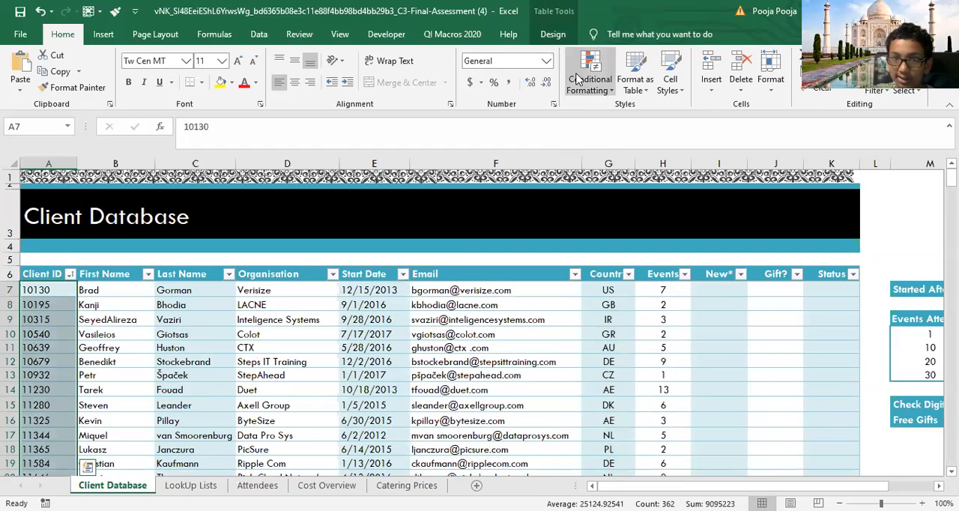
pyautogui.click(578, 78)
pyautogui.moveTo(634, 145)
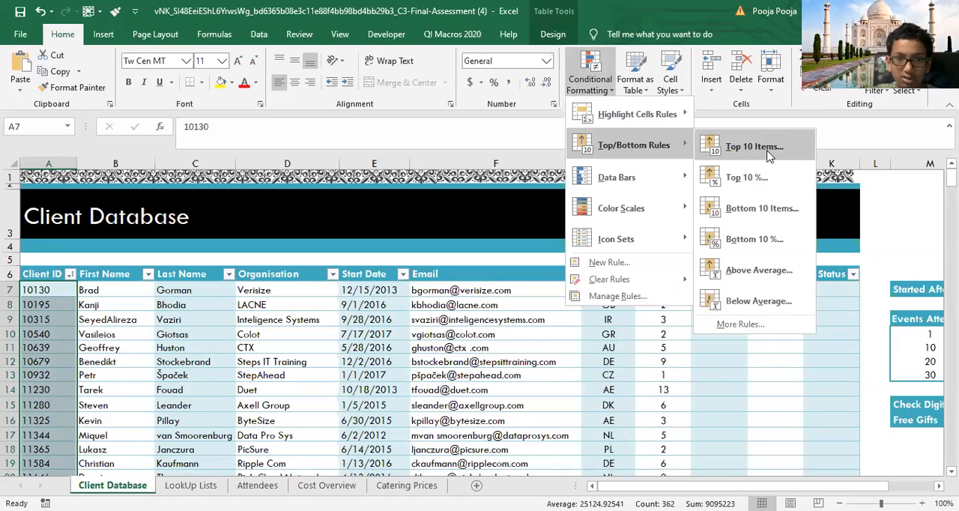
pyautogui.click(753, 147)
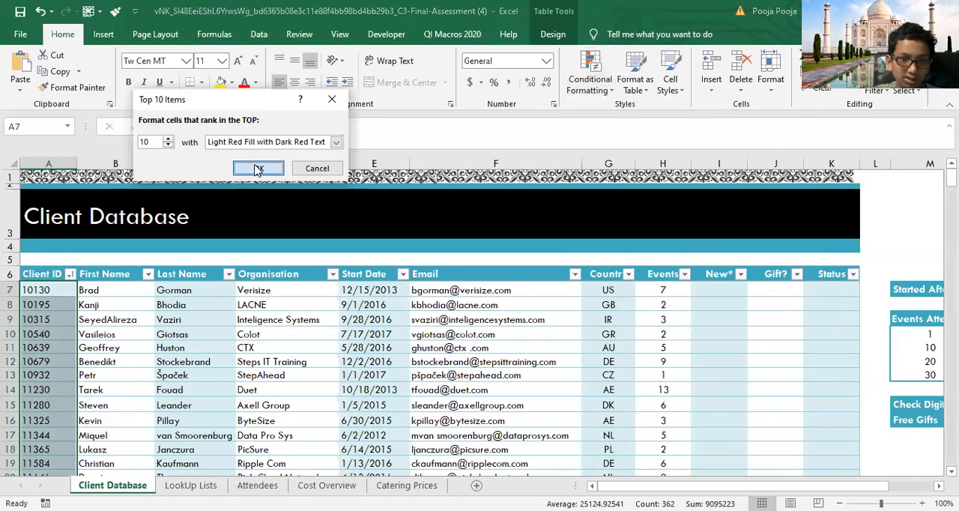
pyautogui.click(258, 168)
pyautogui.moveTo(951, 178); pyautogui.dragTo(951, 456)
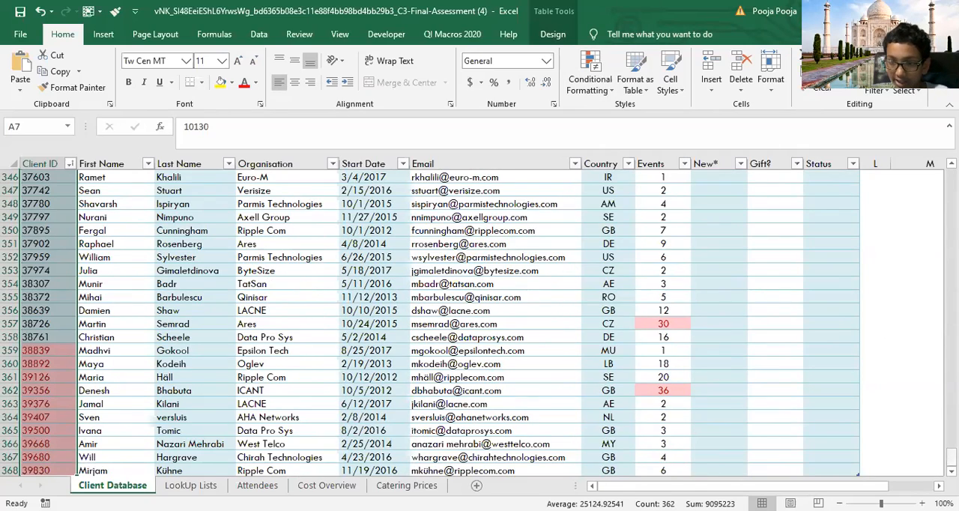
pyautogui.moveTo(951, 457); pyautogui.dragTo(951, 178)
# Step: Sort the client table by the dark red font color of the Client ID column
pyautogui.click(70, 275)
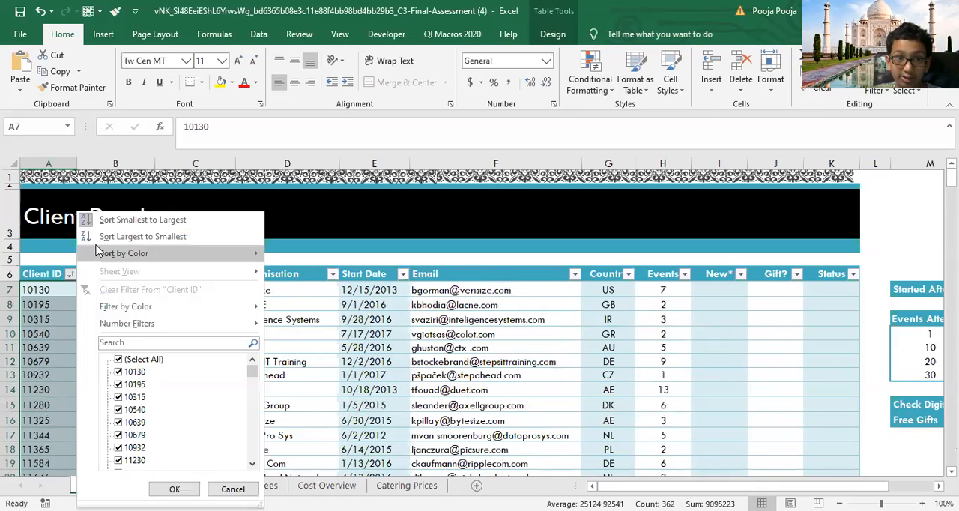
pyautogui.moveTo(224, 253)
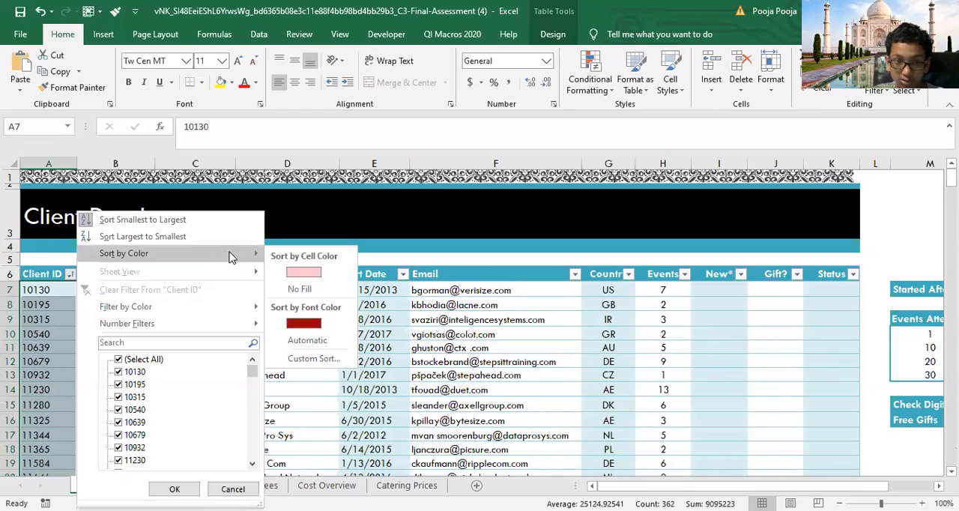
pyautogui.click(305, 322)
pyautogui.click(23, 290)
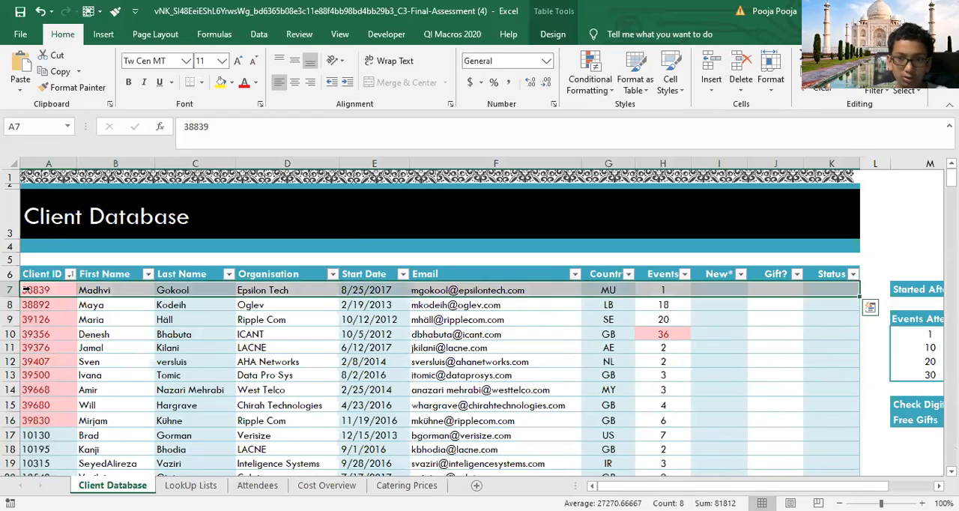
# Step: Re-sort the client table by cell color on the Client ID column, using No Fill
pyautogui.click(69, 274)
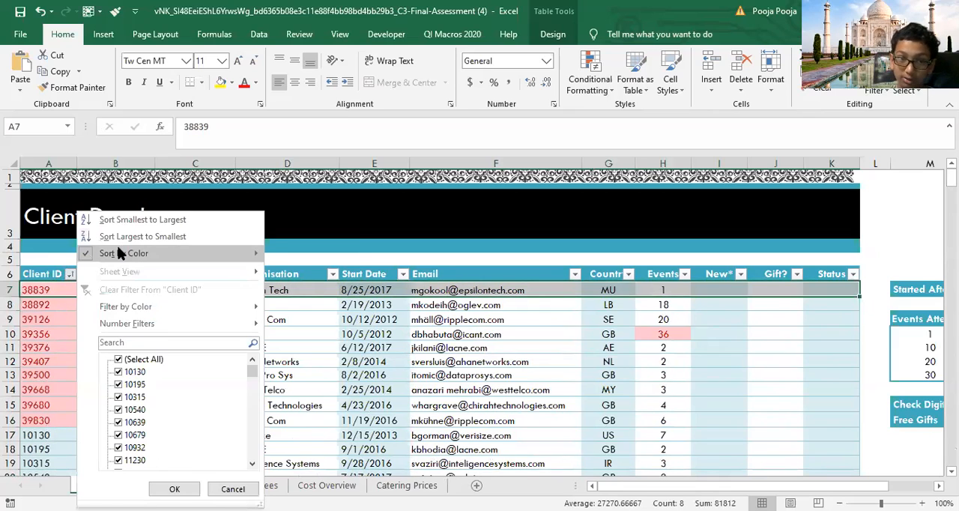
pyautogui.moveTo(120, 255)
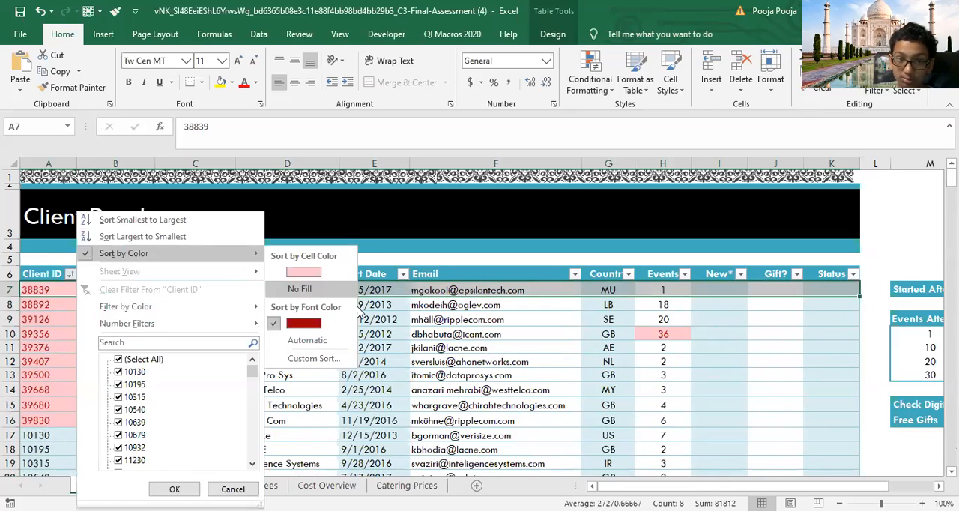
pyautogui.click(303, 291)
# Step: Select the Events entries H7:H368 and sort the table by their dark red font color
pyautogui.click(661, 289)
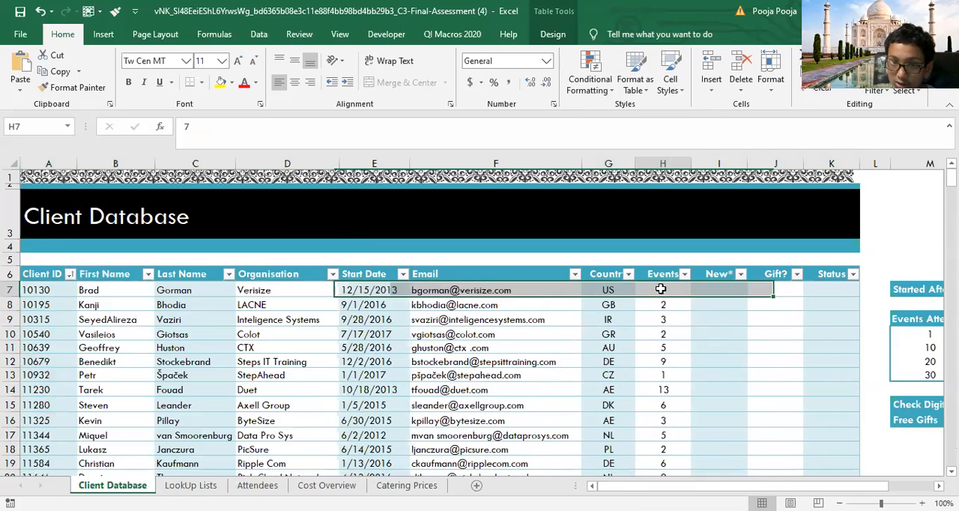
pyautogui.hotkey('ctrl', 'shift', 'Down')
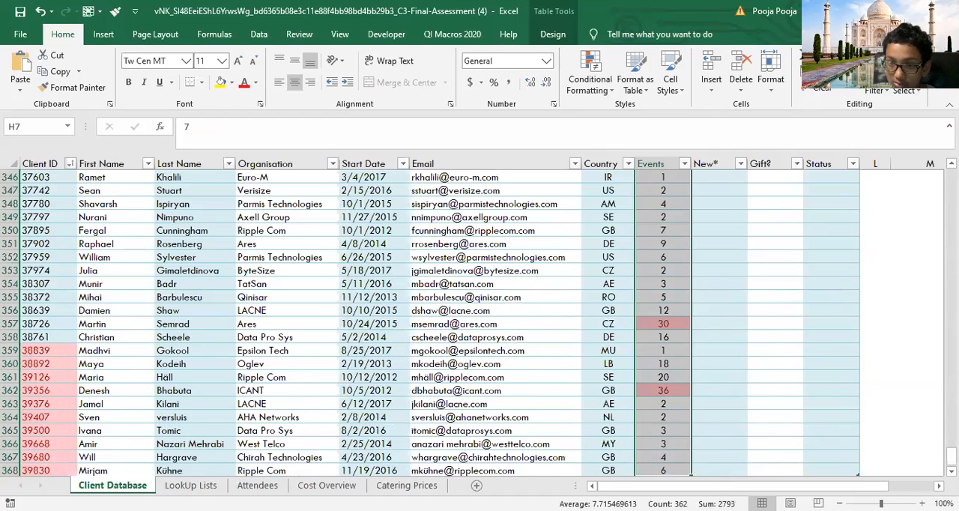
pyautogui.hotkey('ctrl', 'BackSpace')
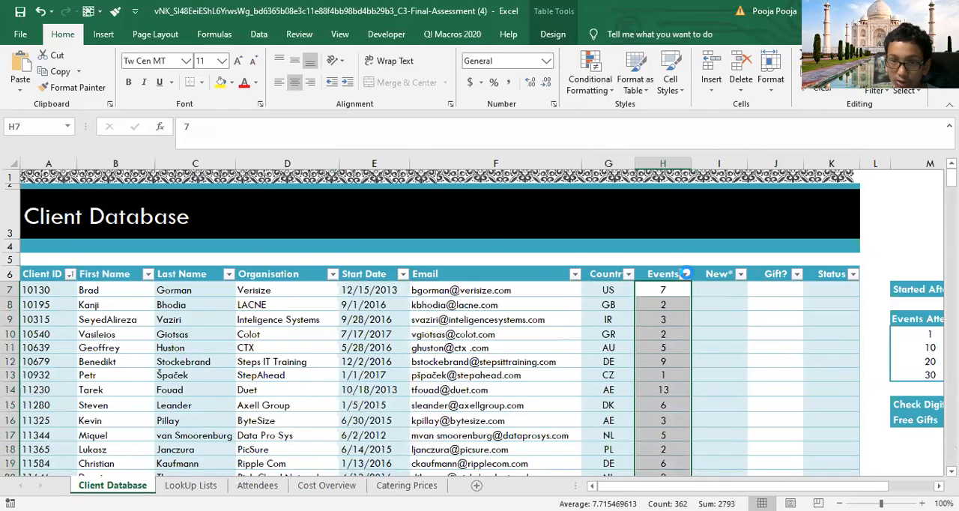
pyautogui.click(685, 274)
pyautogui.moveTo(599, 258)
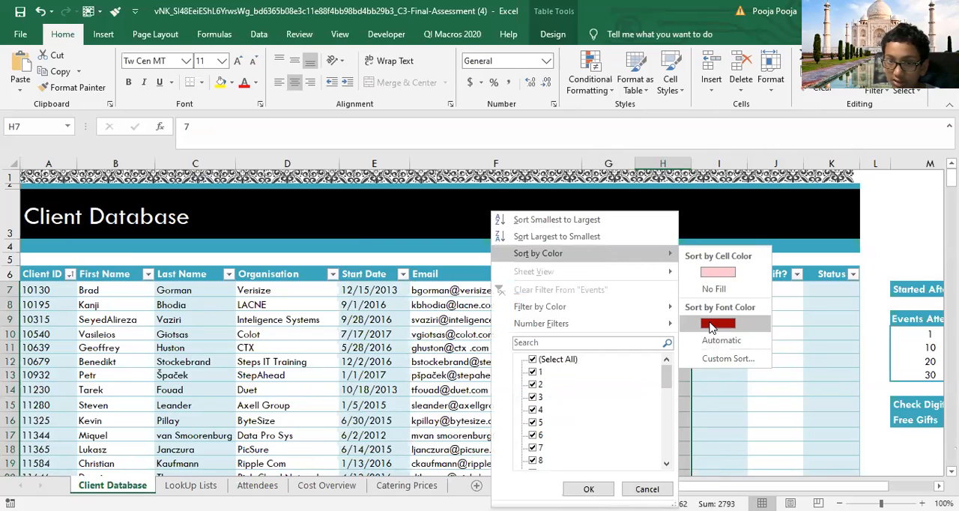
pyautogui.click(710, 324)
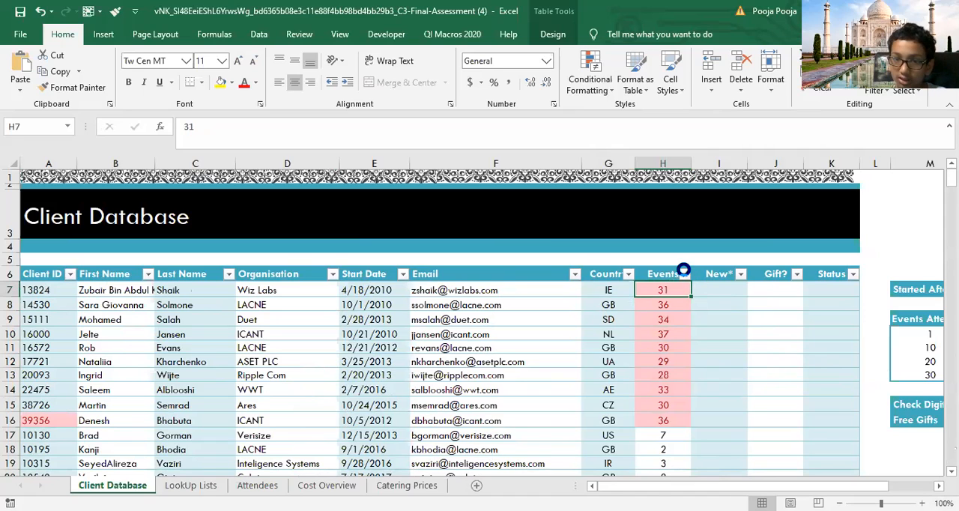
# Step: Re-sort the table by cell color on the Events column, using No Fill
pyautogui.click(683, 273)
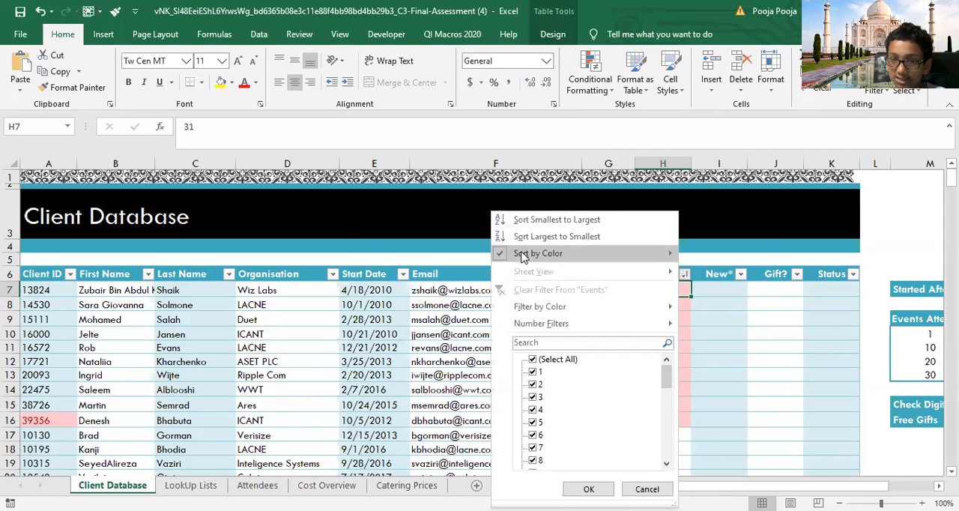
pyautogui.moveTo(523, 257)
pyautogui.click(715, 290)
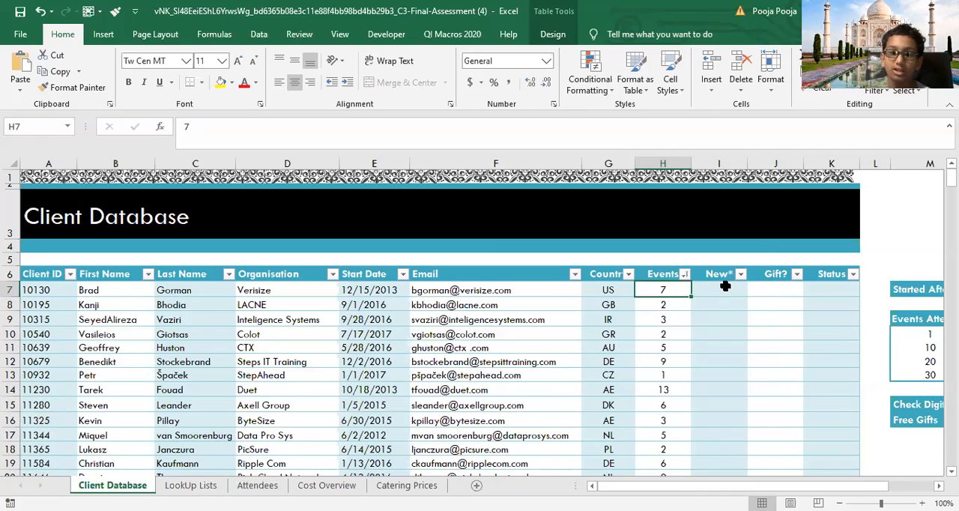
pyautogui.click(726, 287)
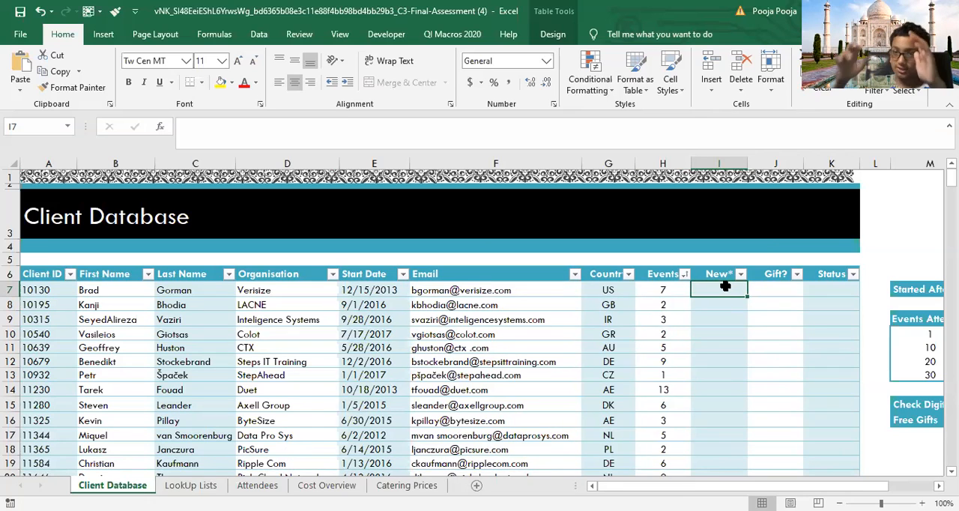
pyautogui.write('=')
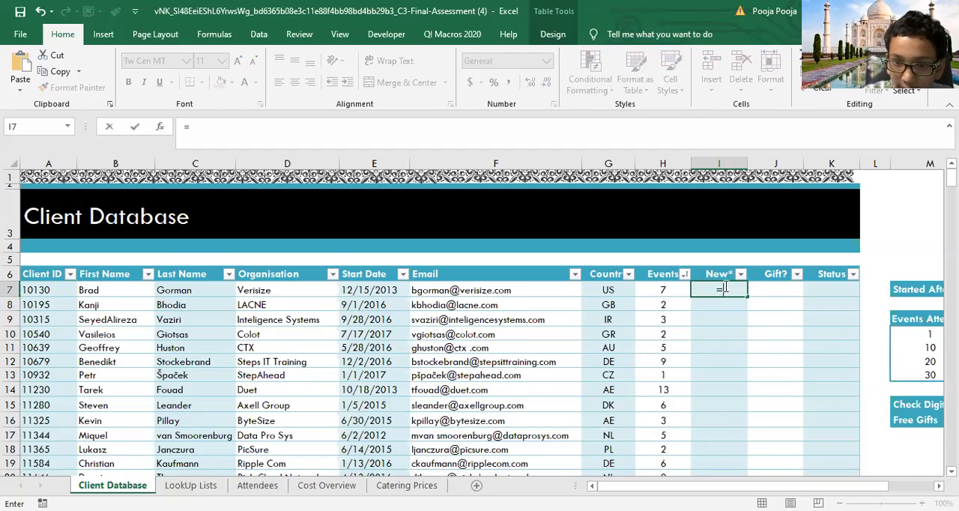
pyautogui.write('if')
pyautogui.press('Tab')
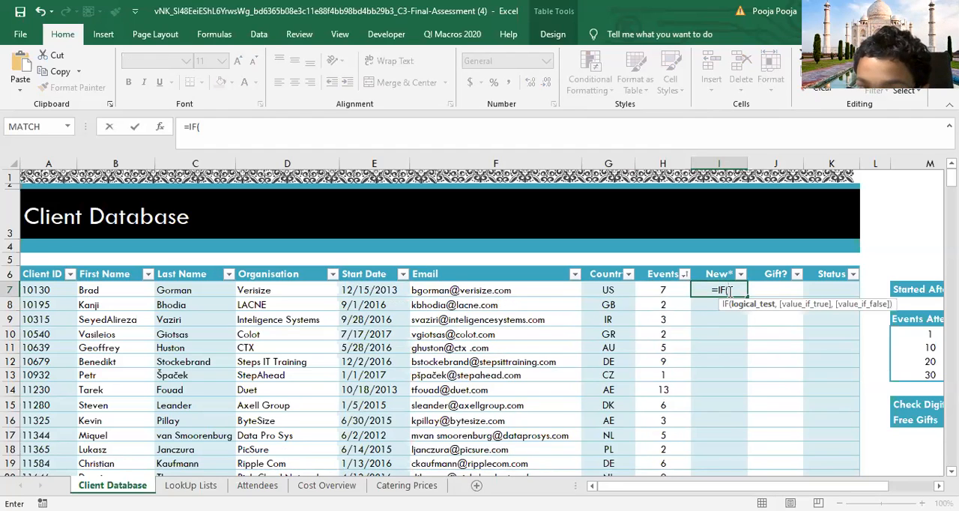
pyautogui.click(667, 292)
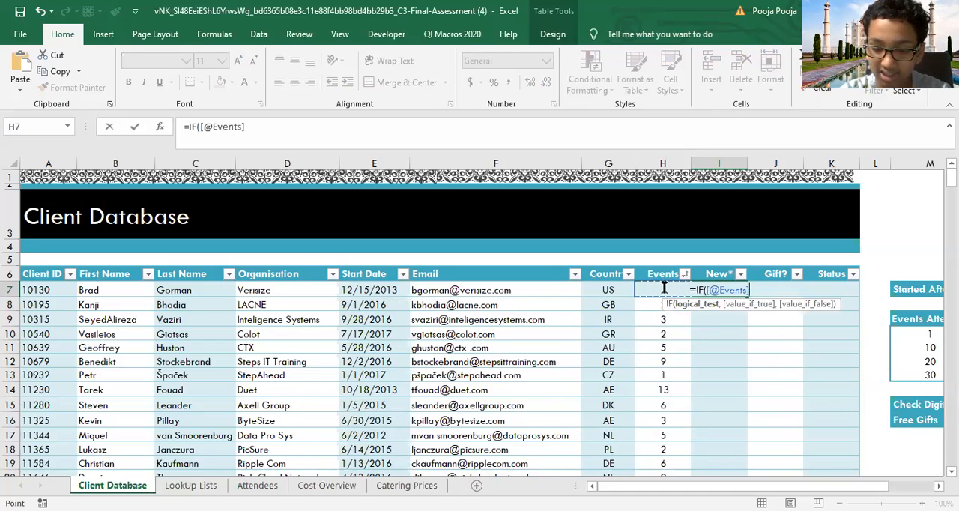
pyautogui.write('>')
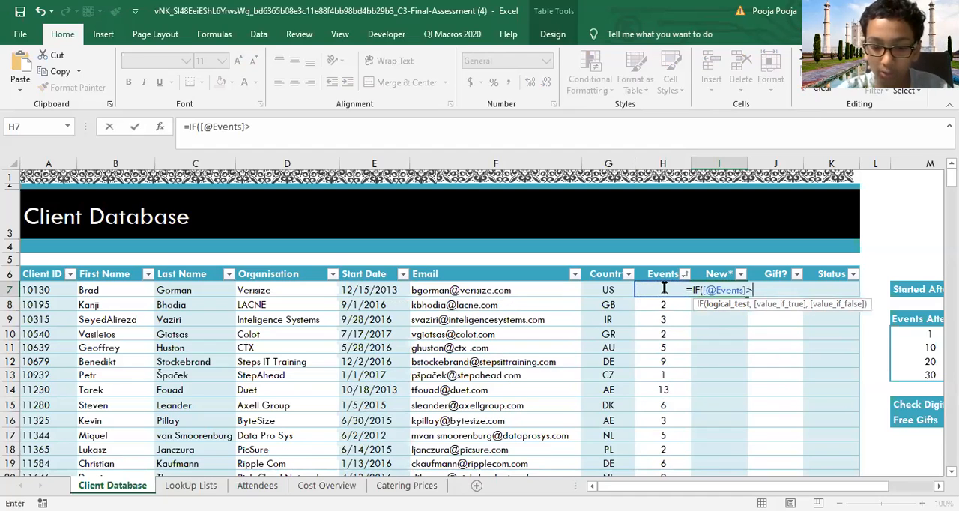
pyautogui.write('=10')
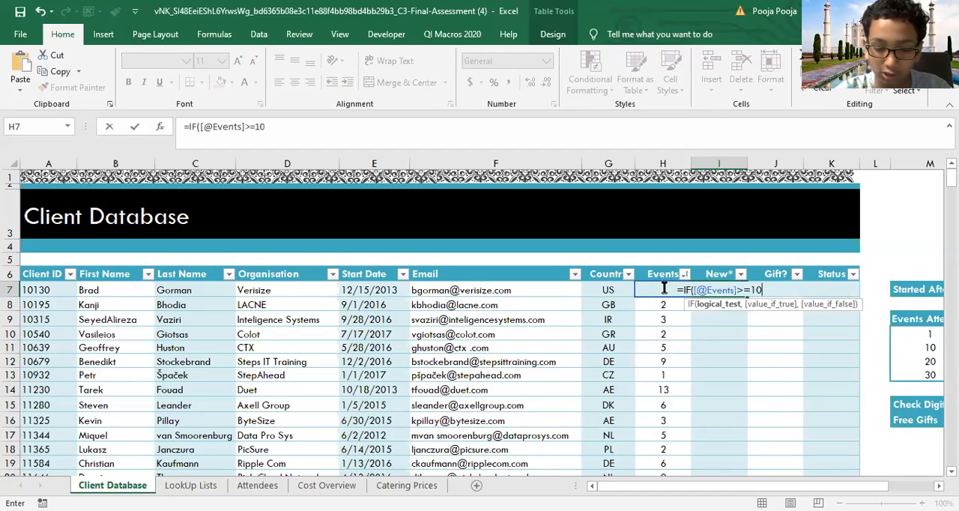
pyautogui.write(',')
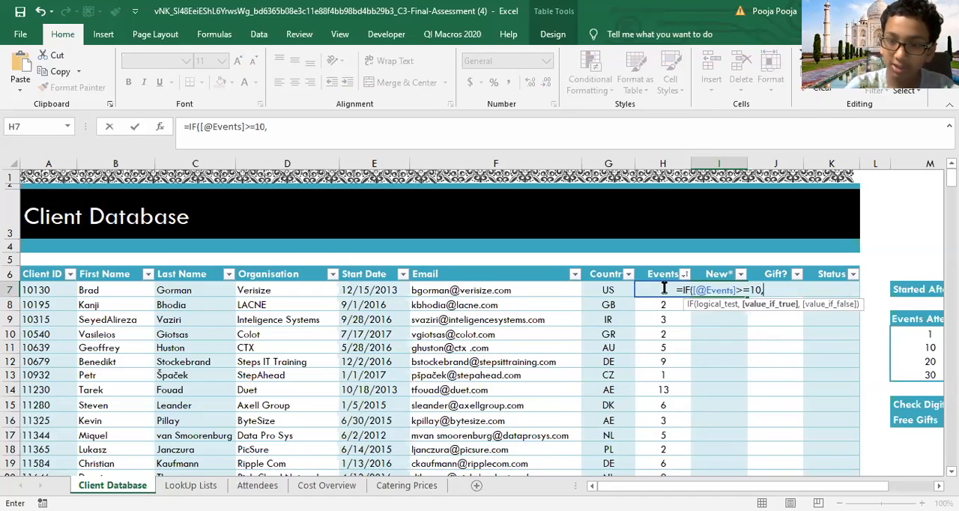
pyautogui.write('"')
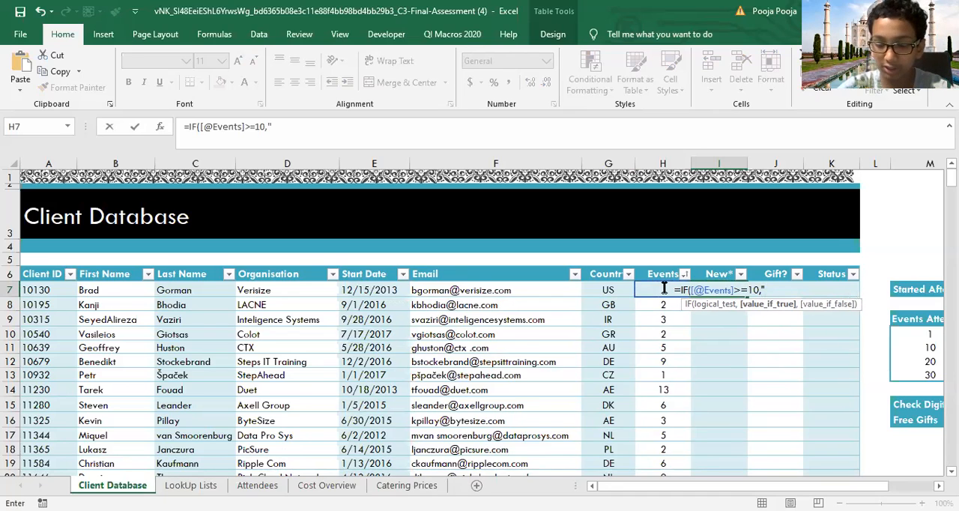
pyautogui.write('New"')
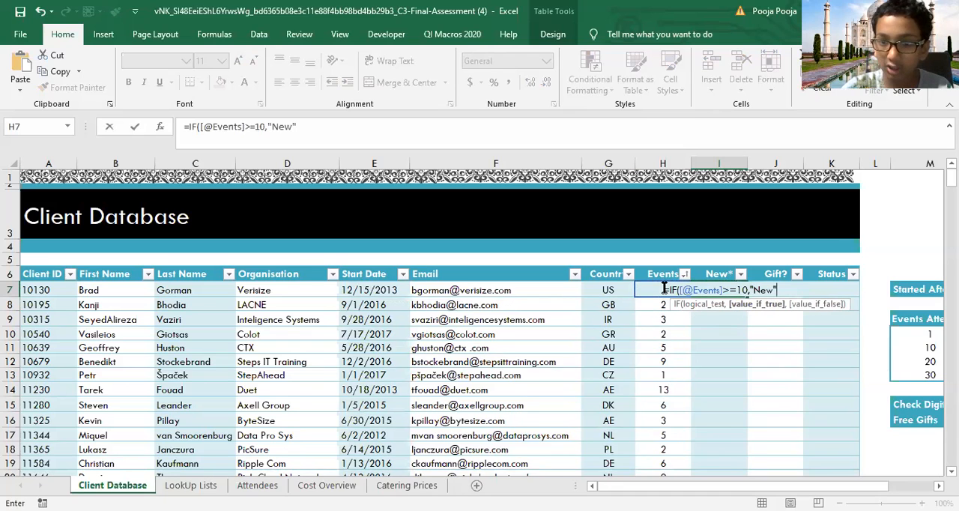
pyautogui.write(',')
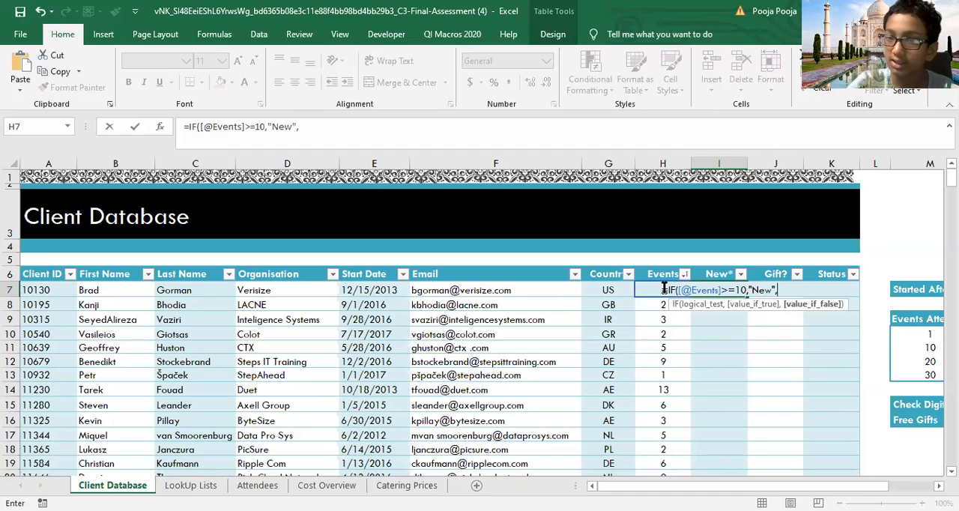
pyautogui.write('""')
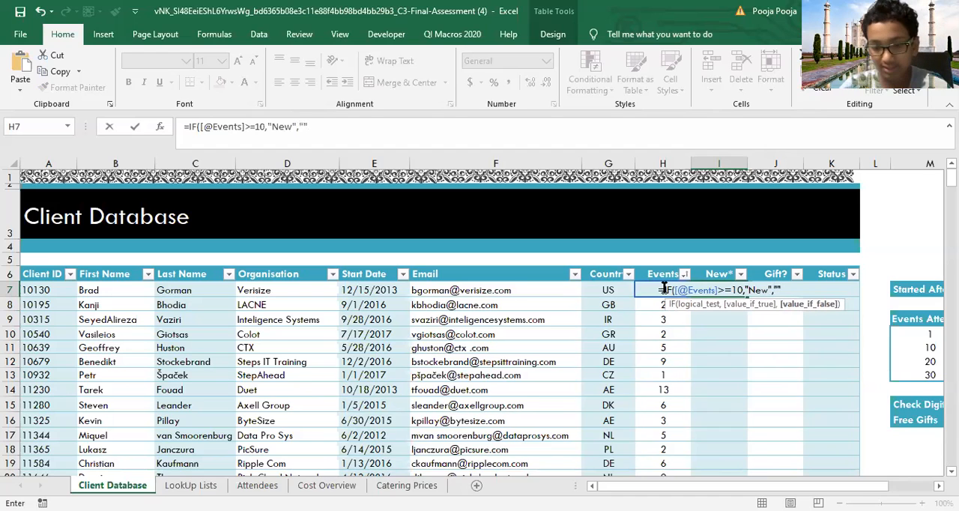
pyautogui.write(')')
pyautogui.press('Return')
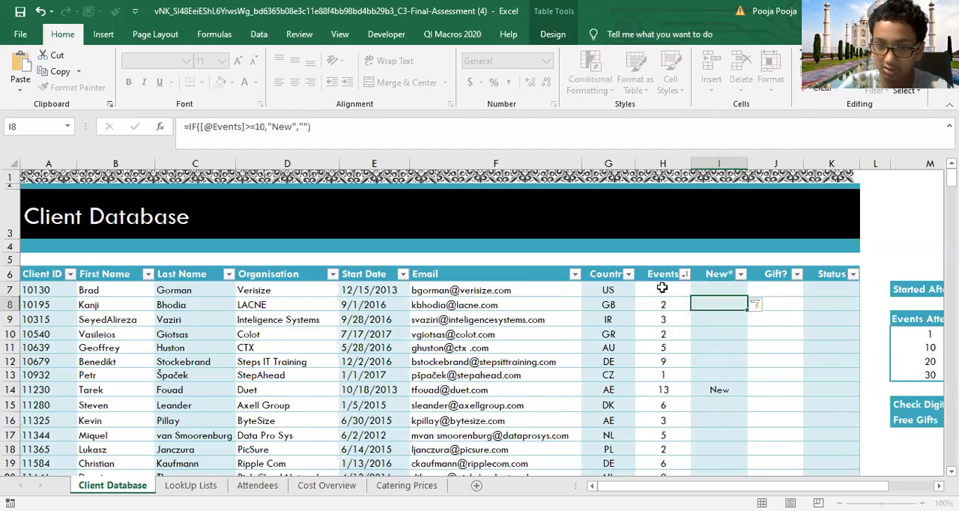
pyautogui.click(702, 290)
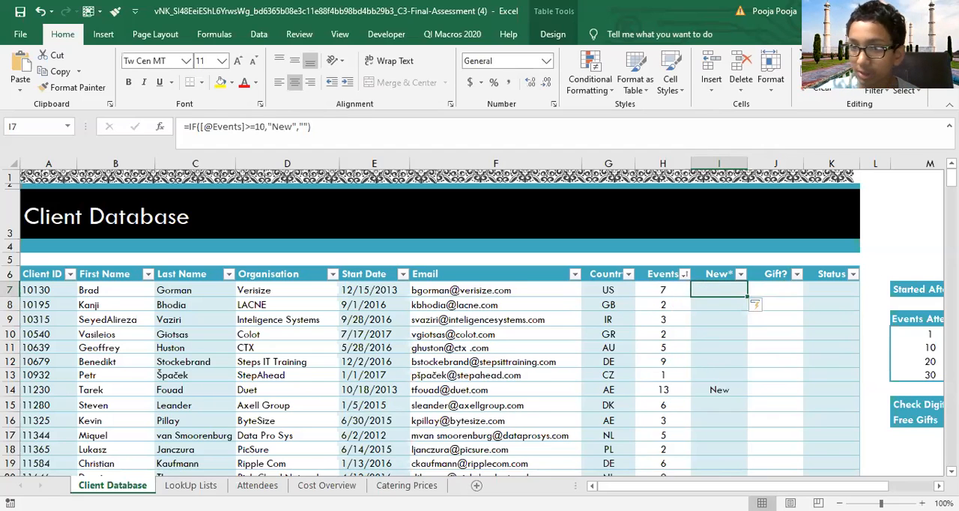
pyautogui.scroll(-20, 726, 201)
pyautogui.scroll(18, 725, 201)
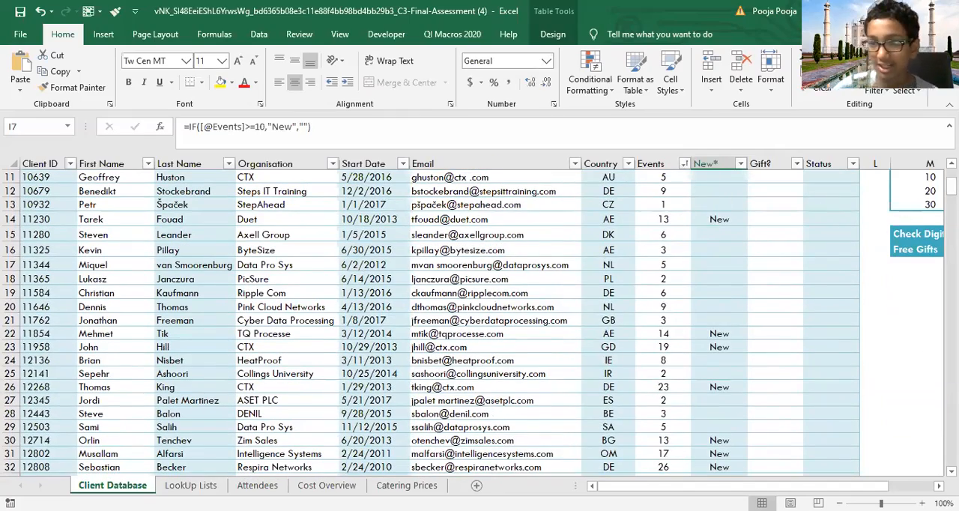
pyautogui.scroll(4, 711, 262)
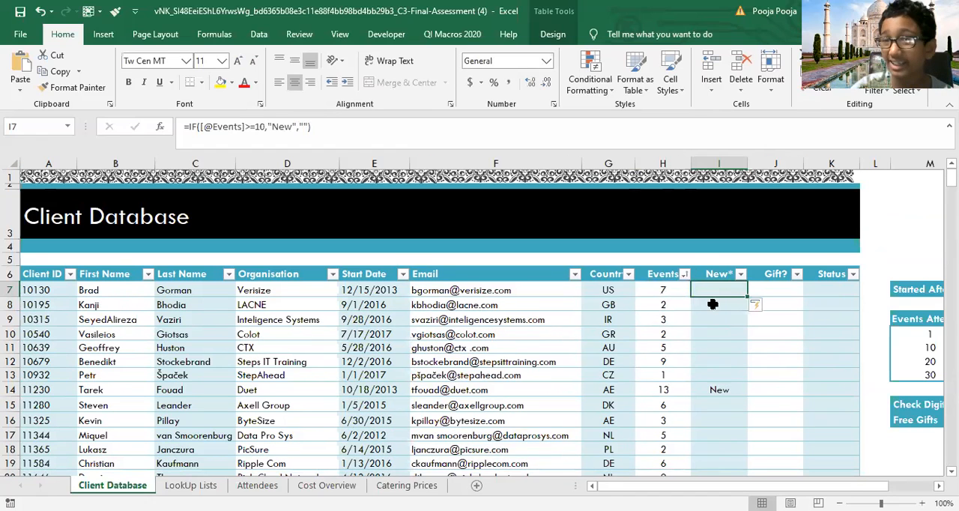
pyautogui.click(766, 288)
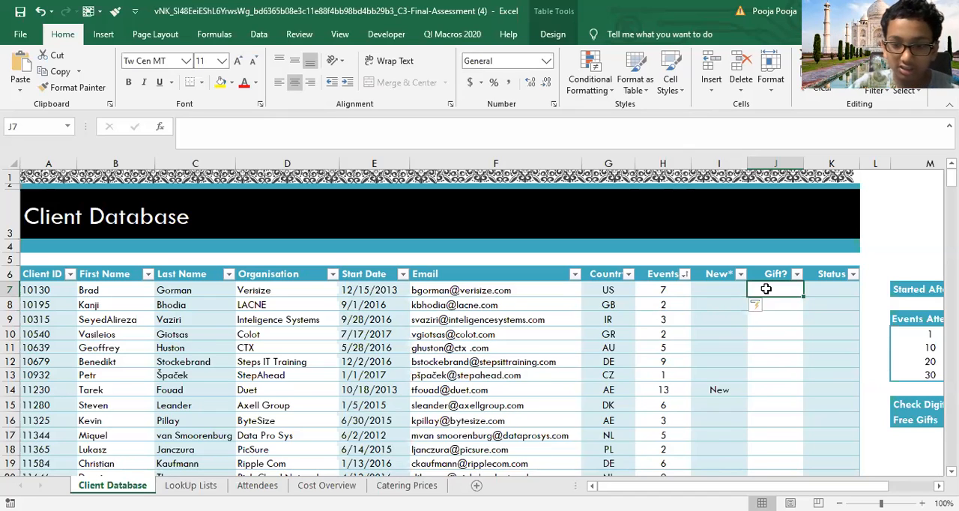
pyautogui.write('=')
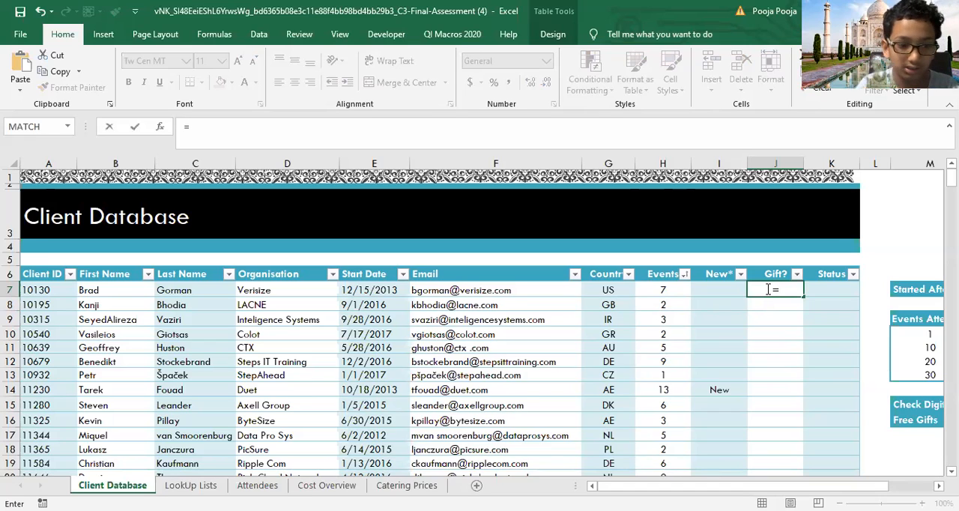
pyautogui.write('AND(')
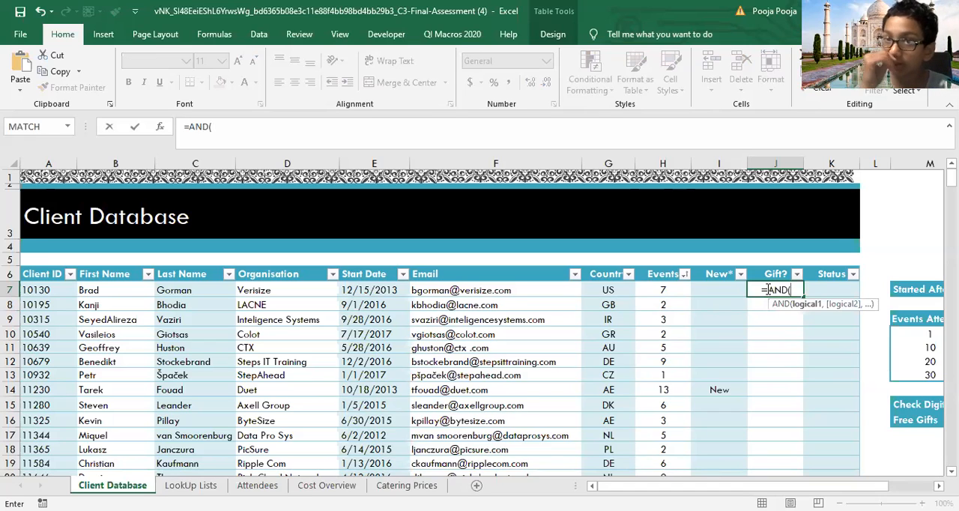
pyautogui.click(664, 292)
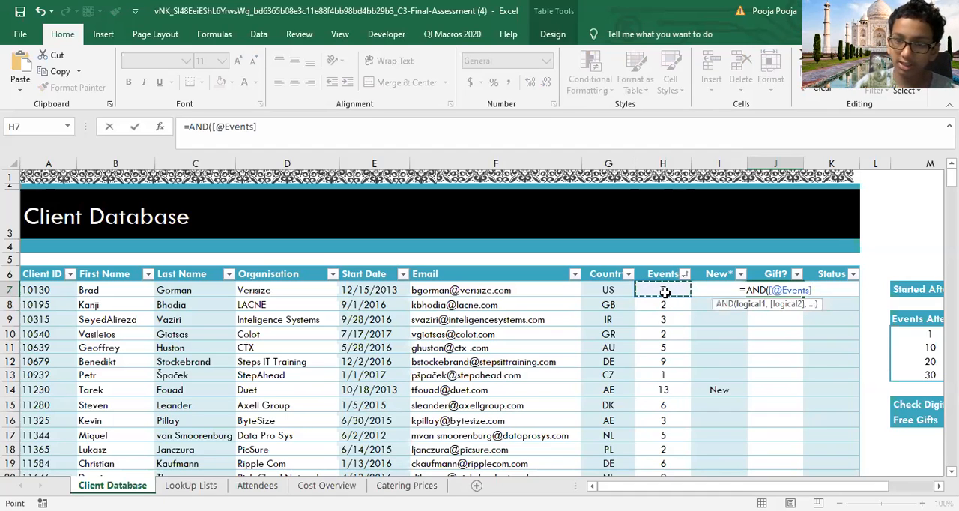
pyautogui.write('>')
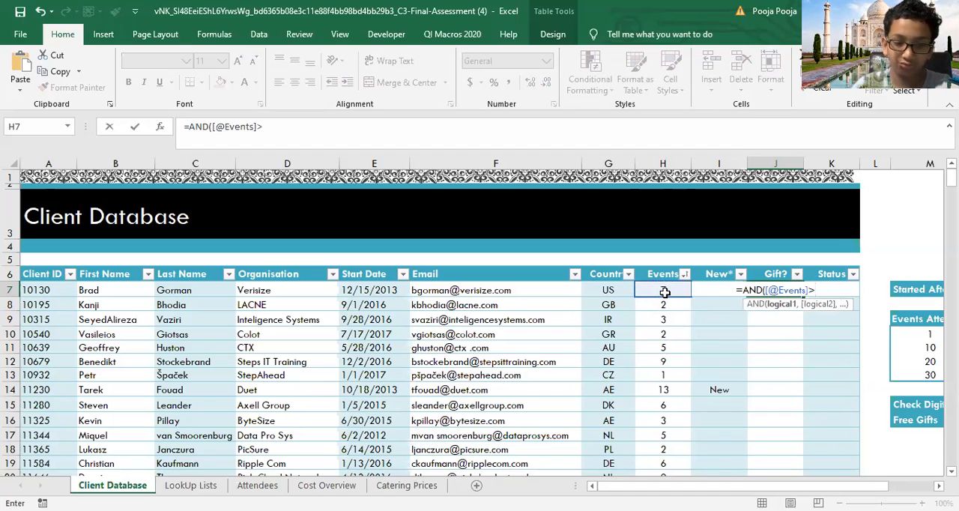
pyautogui.write('=5,')
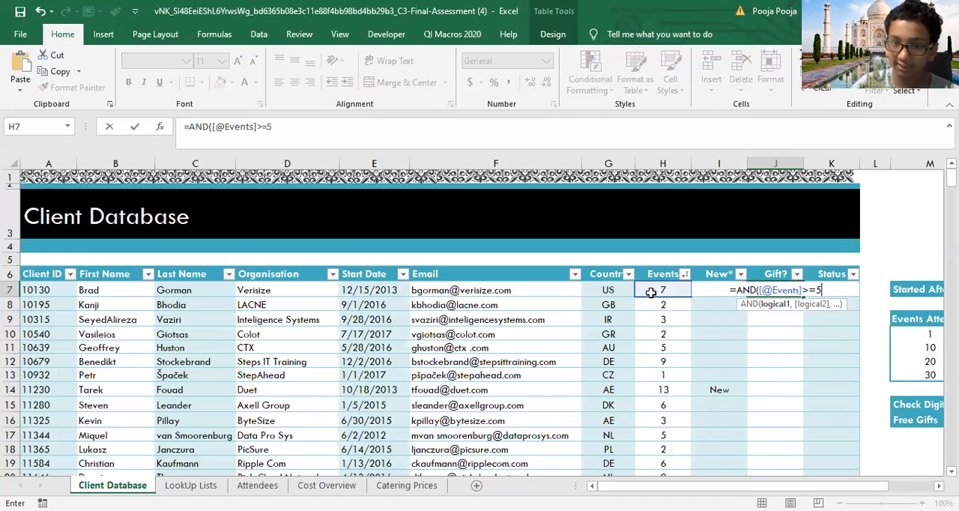
pyautogui.click(608, 289)
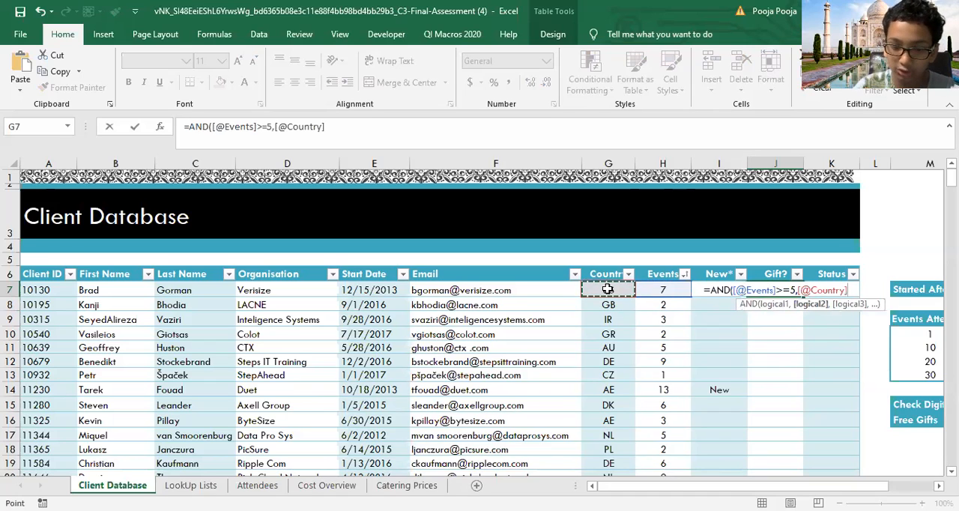
pyautogui.write('=')
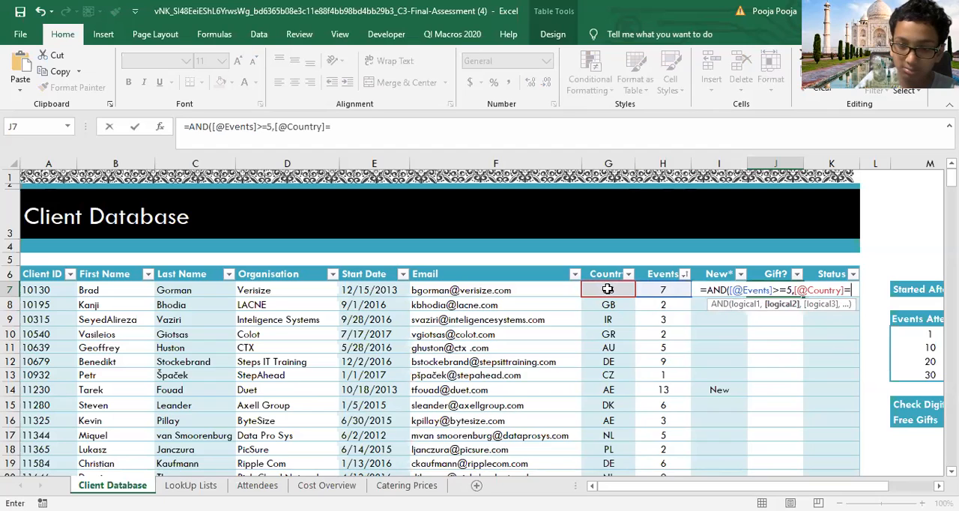
pyautogui.write('"U')
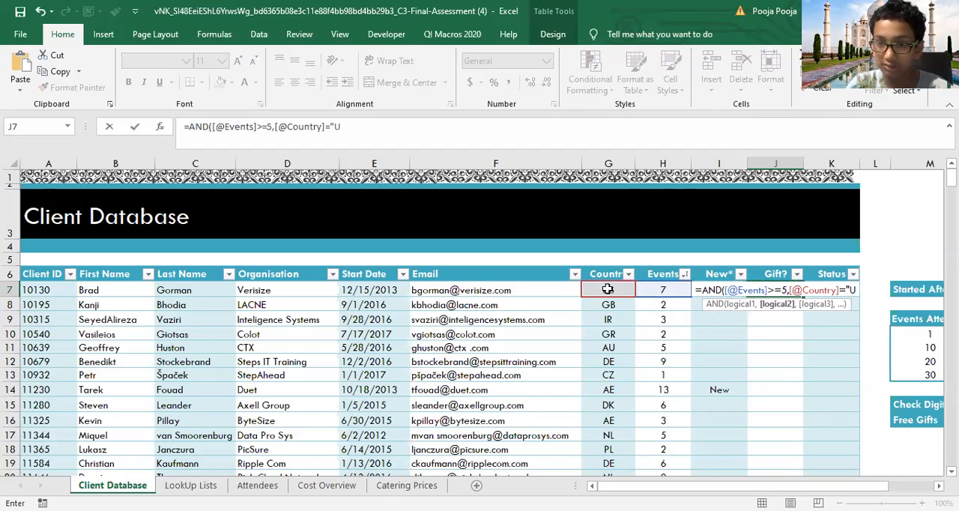
pyautogui.write('S")')
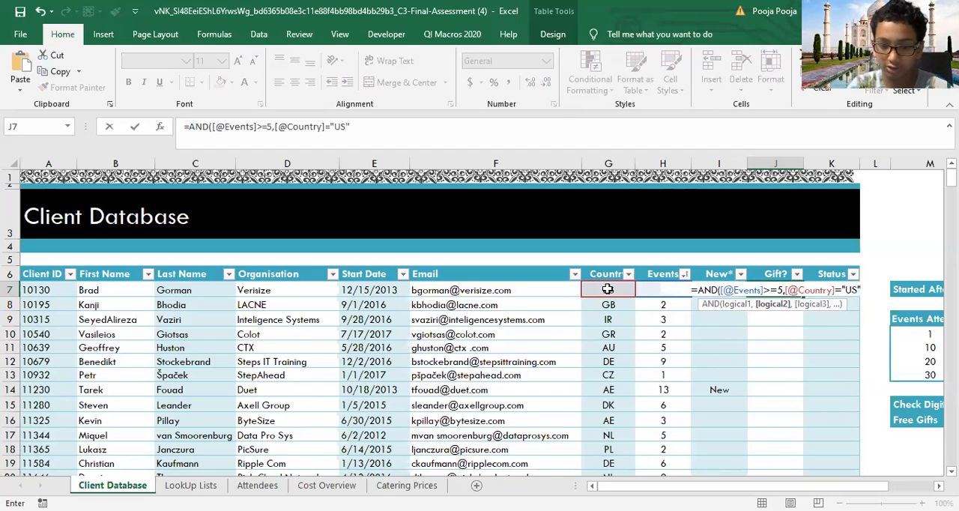
pyautogui.press('Return')
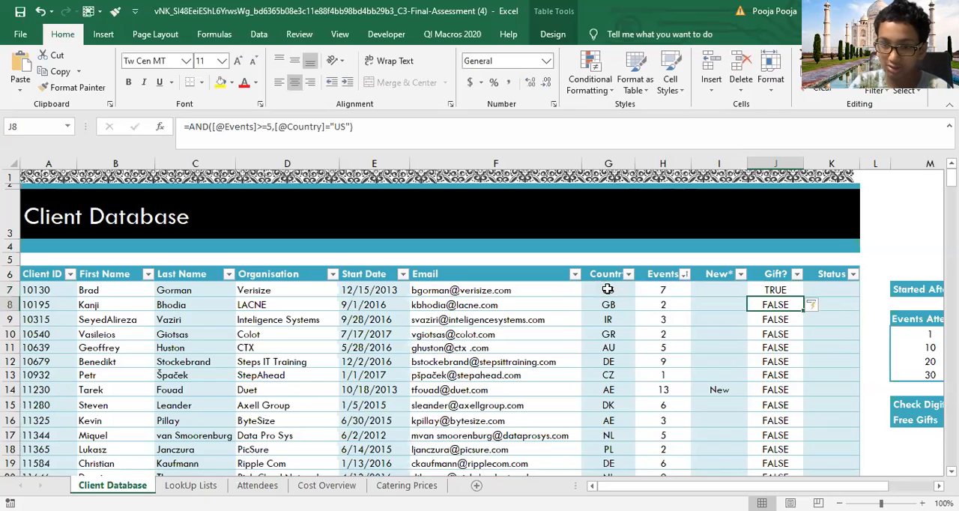
# Step: Wrap the AND test in the Gift? formula in J7 in an IF function
pyautogui.click(788, 290)
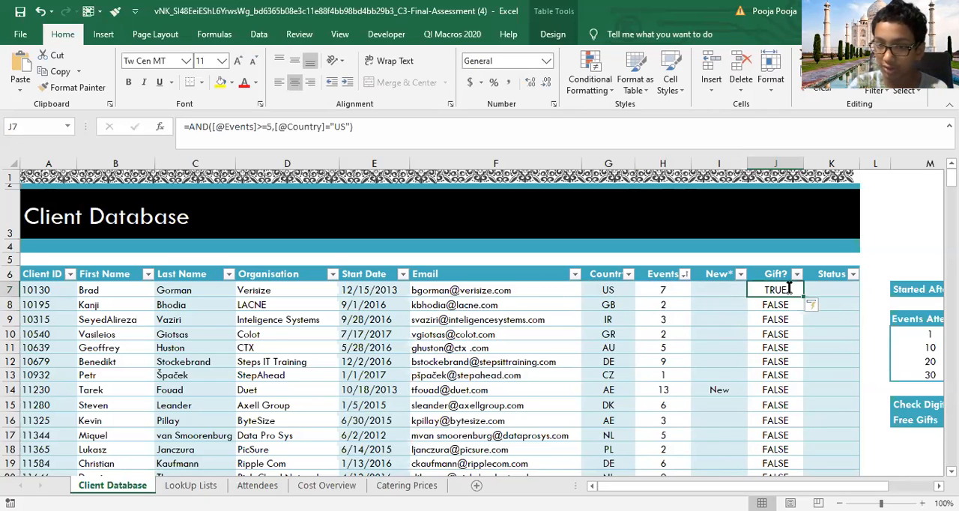
pyautogui.doubleClick(789, 289)
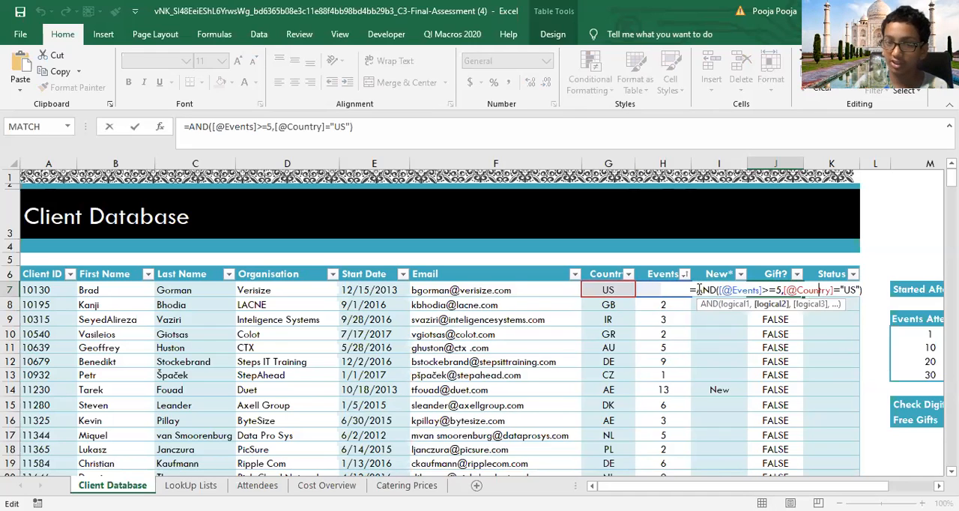
pyautogui.click(698, 290)
pyautogui.write('if')
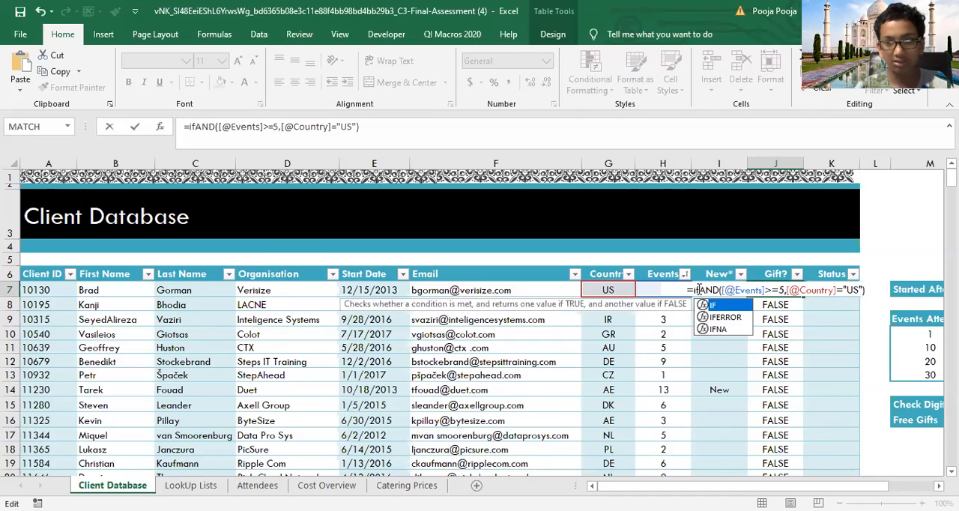
pyautogui.press('Tab')
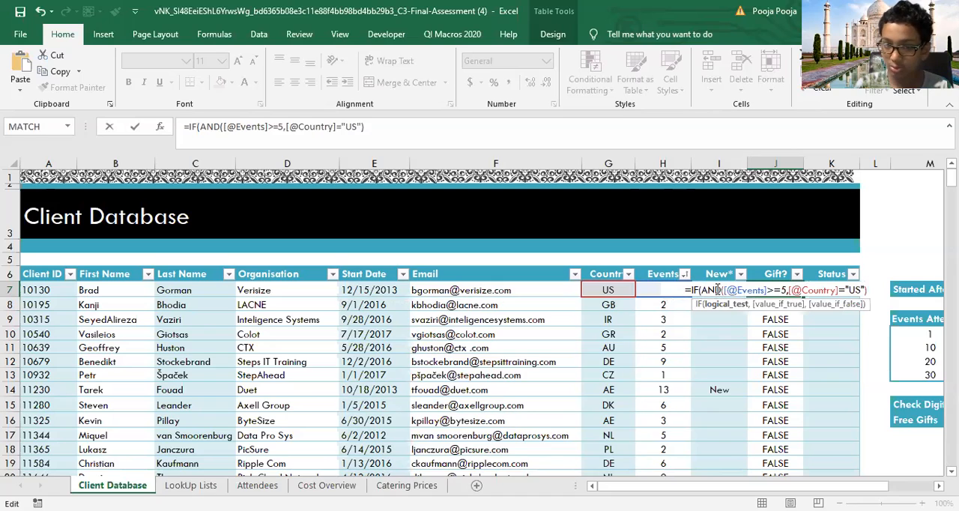
pyautogui.click(877, 290)
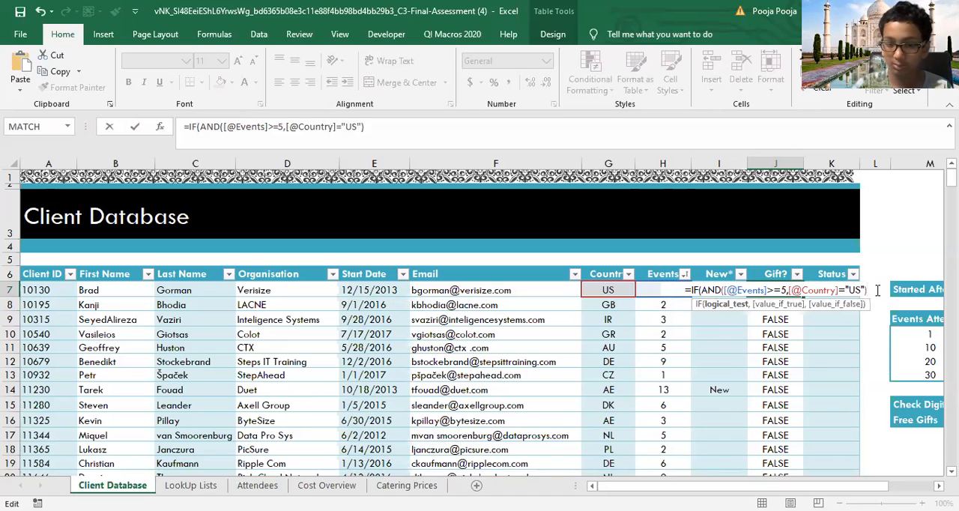
pyautogui.write(',')
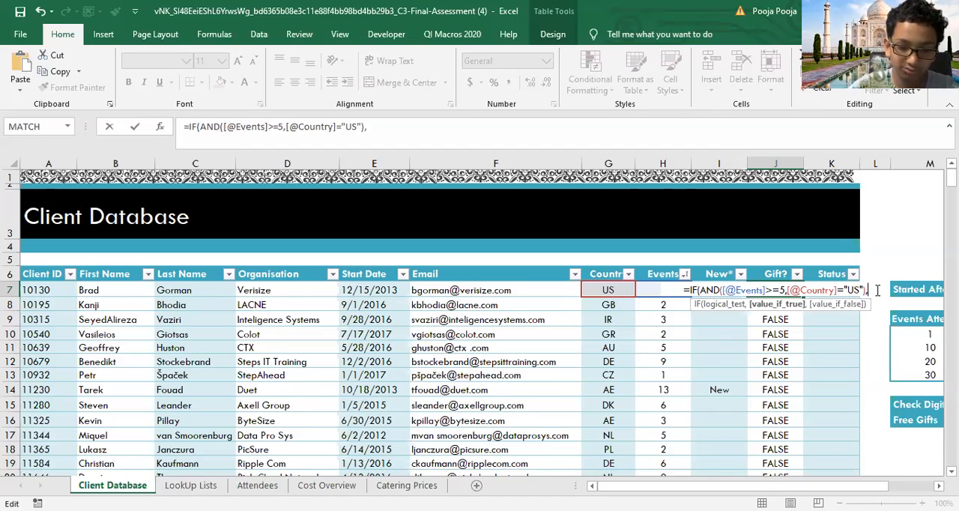
pyautogui.write('"Gift')
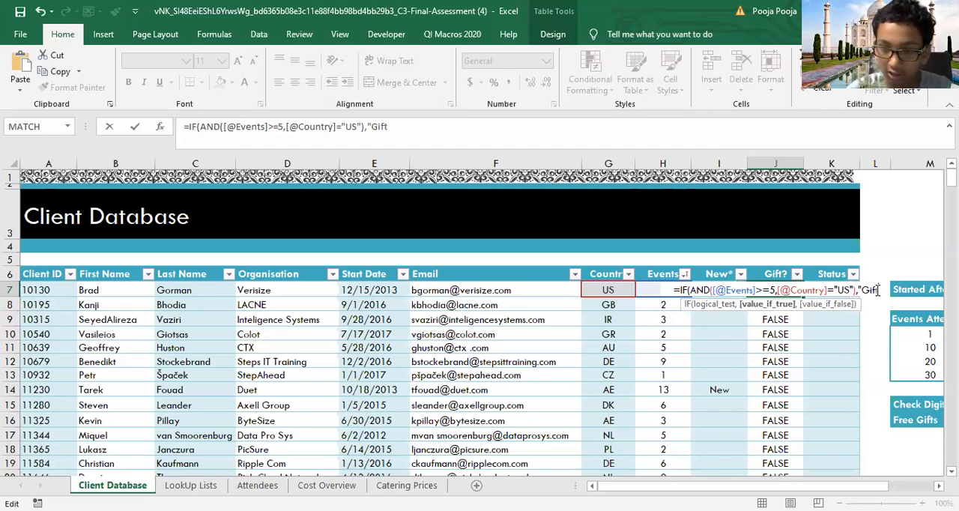
pyautogui.write('",')
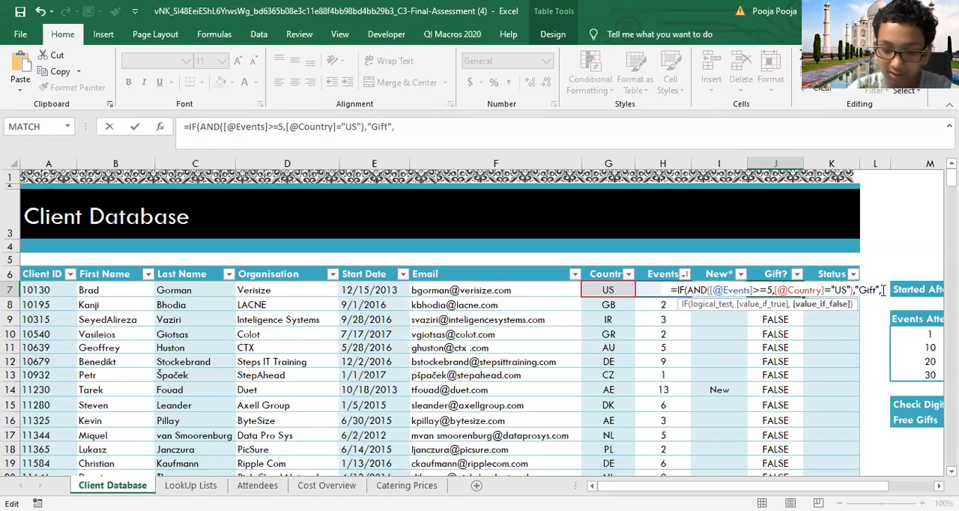
pyautogui.write('"")')
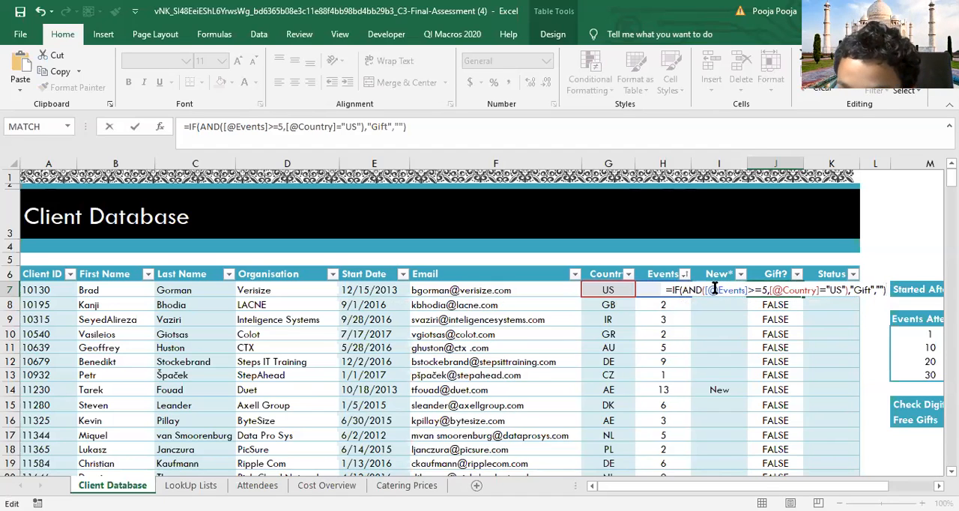
pyautogui.write('0')
pyautogui.press('BackSpace')
pyautogui.write(')')
pyautogui.press('Return')
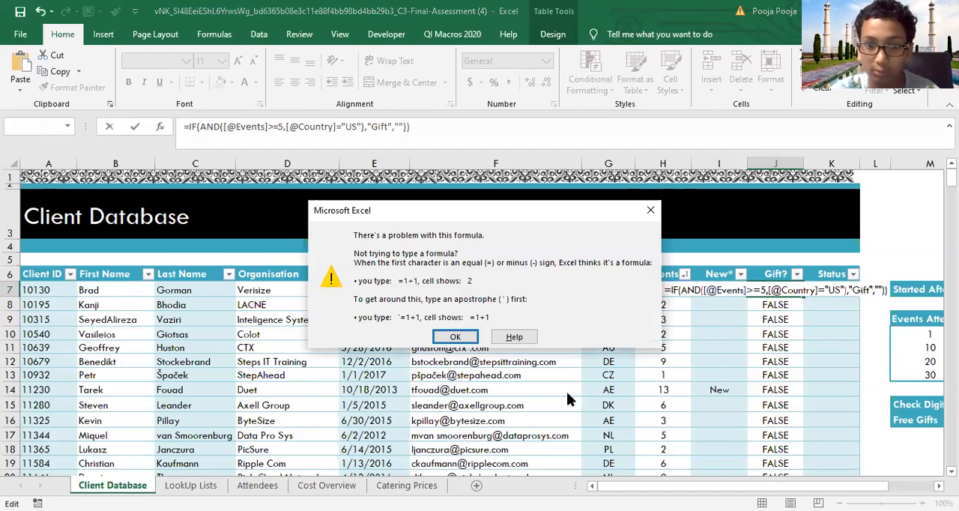
pyautogui.click(454, 340)
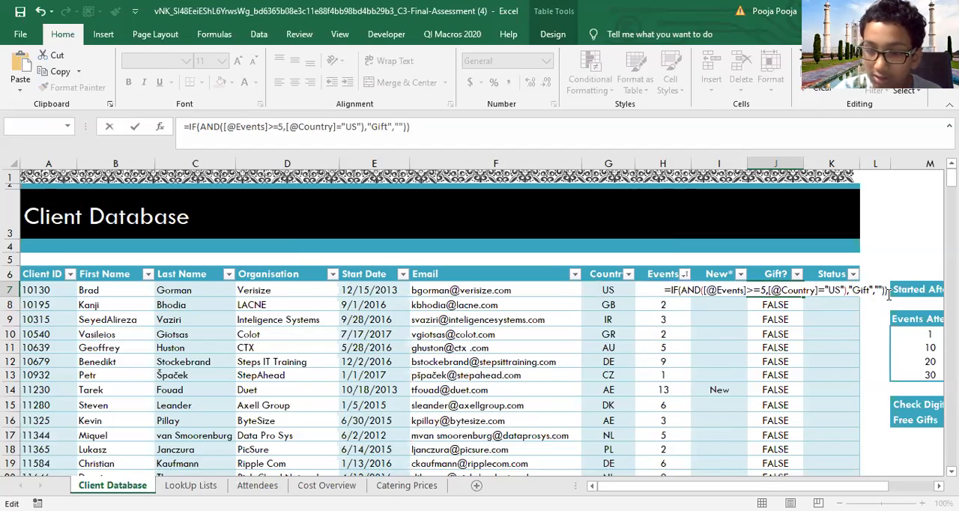
pyautogui.press('Return')
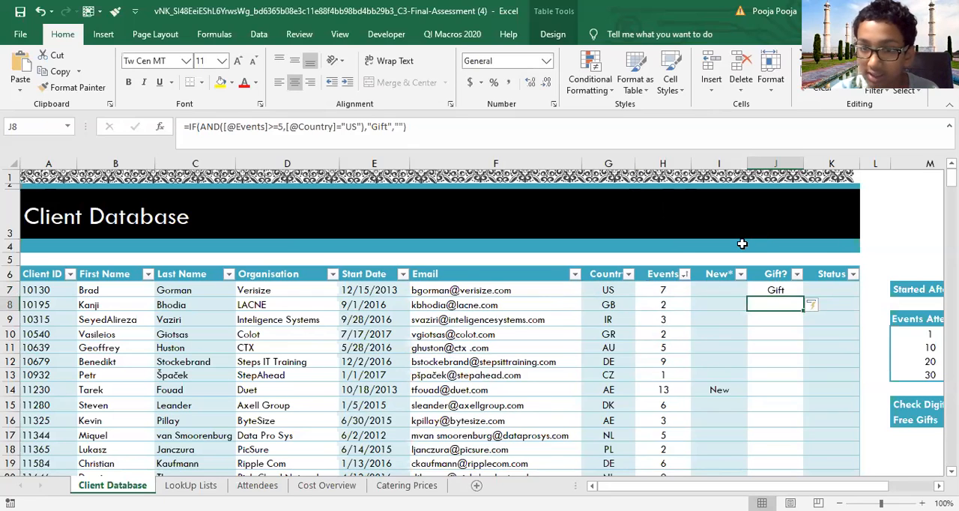
# Step: Filter the Gift? column to only the Gift entries to check them, and clear the filter
pyautogui.click(796, 275)
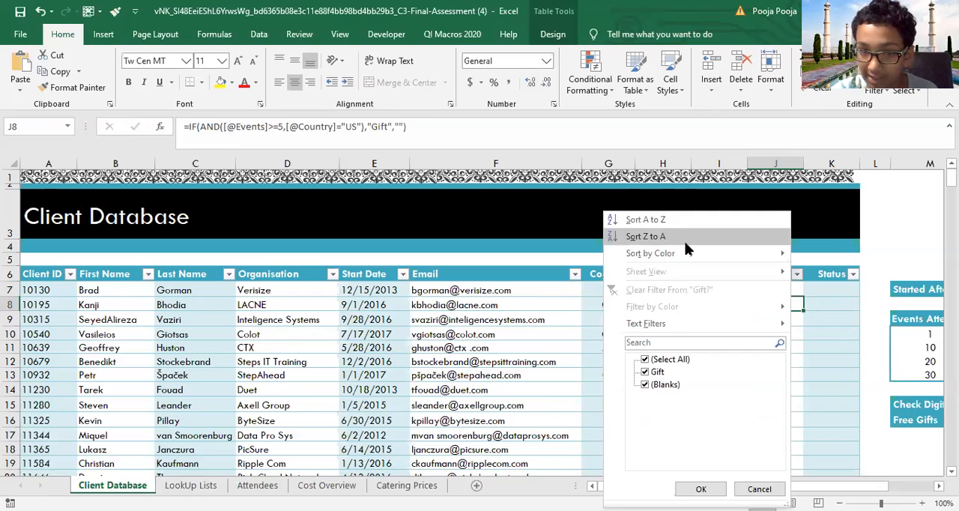
pyautogui.click(644, 360)
pyautogui.click(645, 372)
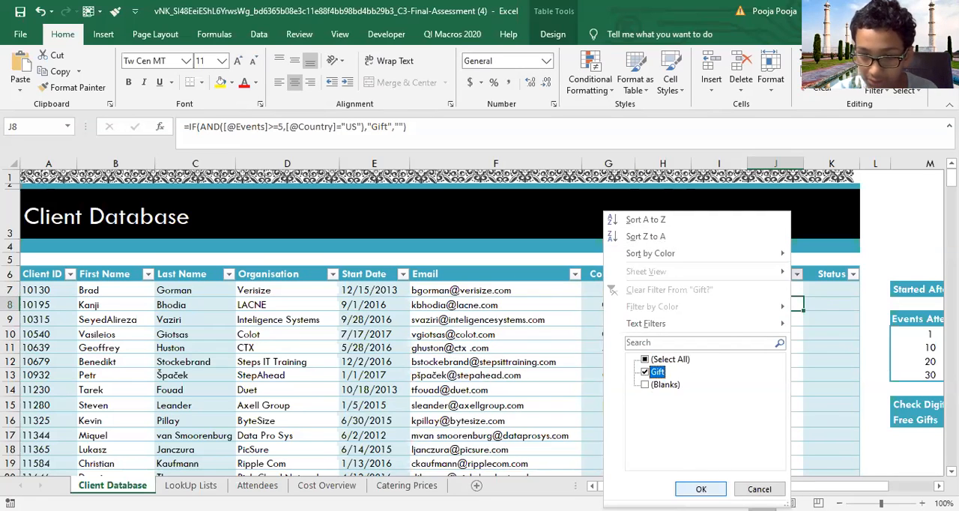
pyautogui.click(701, 488)
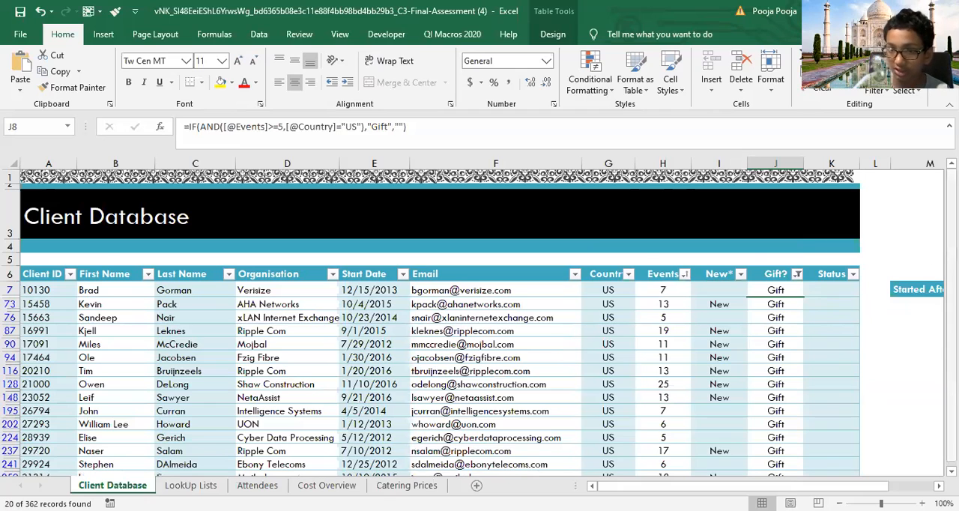
pyautogui.moveTo(951, 195); pyautogui.dragTo(951, 193)
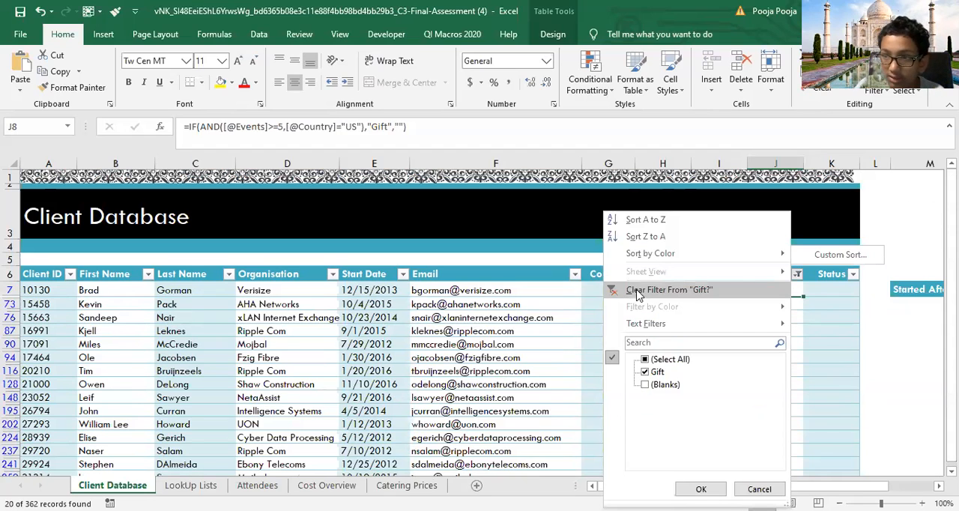
pyautogui.click(638, 290)
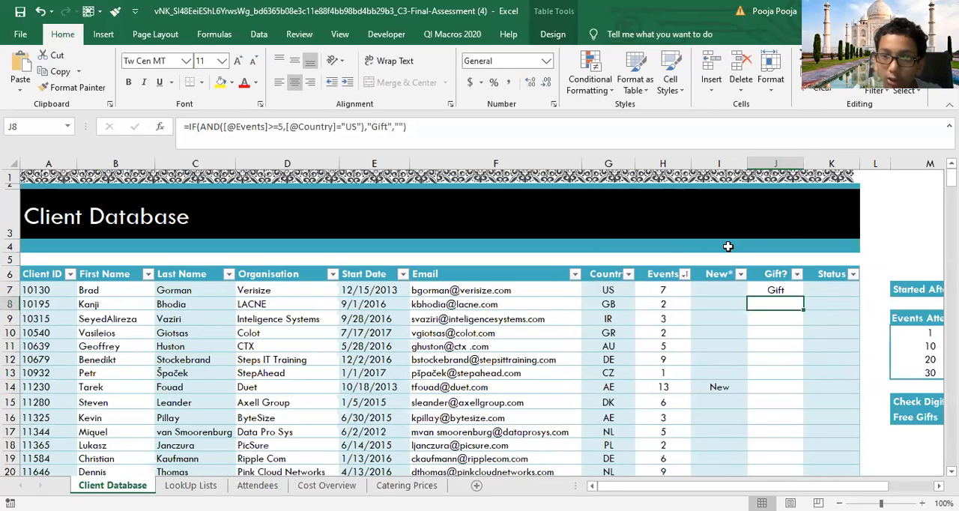
pyautogui.doubleClick(775, 289)
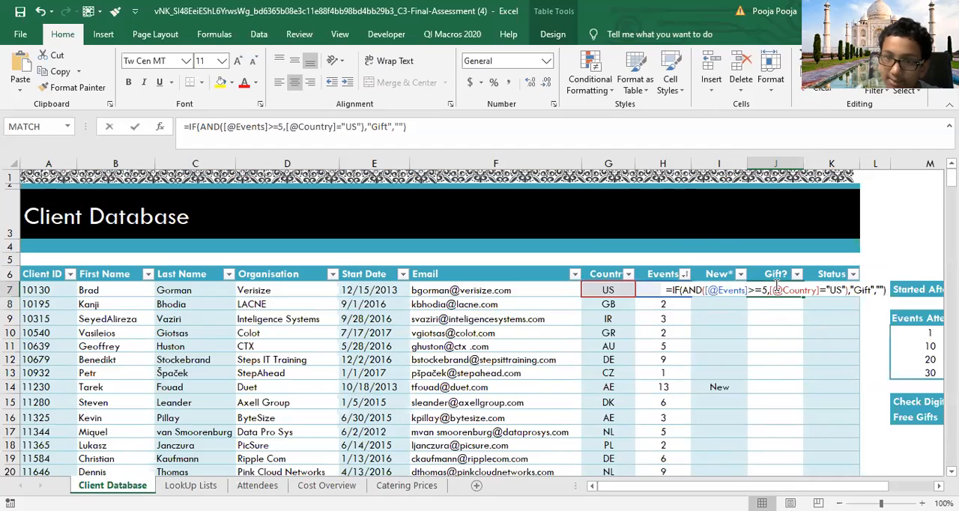
pyautogui.click(886, 291)
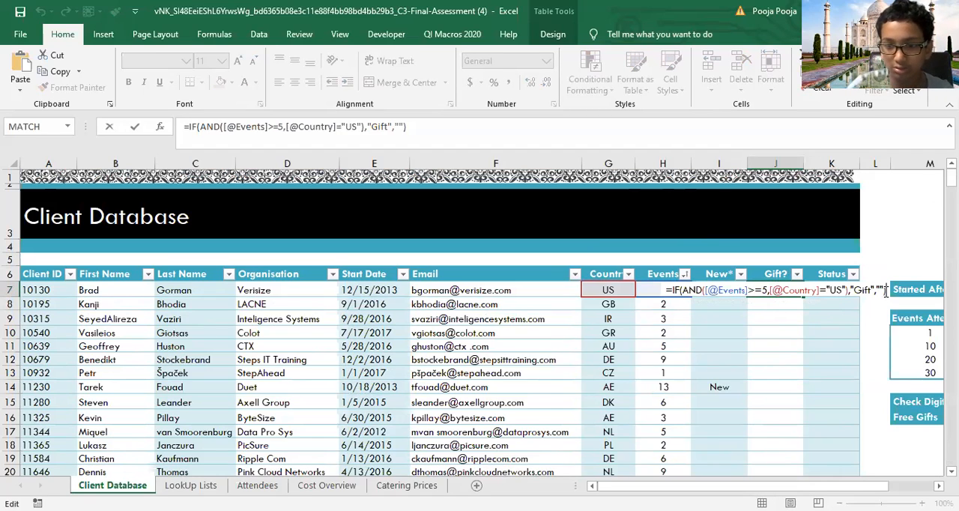
pyautogui.press('BackSpace')
pyautogui.press('BackSpace')
pyautogui.press('BackSpace')
pyautogui.press('BackSpace')
pyautogui.press('BackSpace')
pyautogui.press('BackSpace')
pyautogui.press('BackSpace')
pyautogui.press('BackSpace')
pyautogui.press('BackSpace')
pyautogui.press('BackSpace')
pyautogui.press('BackSpace')
pyautogui.press('BackSpace')
pyautogui.press('BackSpace')
pyautogui.press('BackSpace')
pyautogui.press('BackSpace')
pyautogui.press('BackSpace')
pyautogui.press('BackSpace')
pyautogui.press('BackSpace')
pyautogui.press('BackSpace')
pyautogui.press('BackSpace')
pyautogui.write('ot')
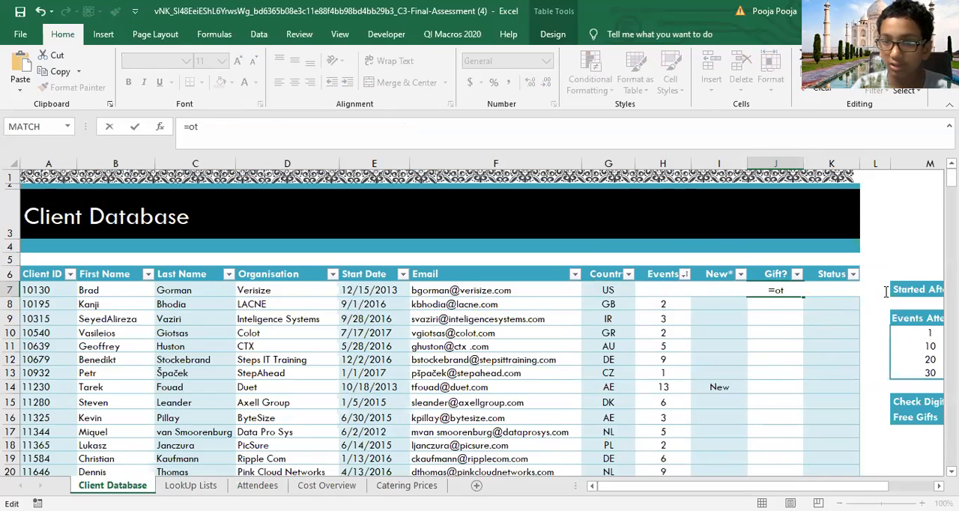
pyautogui.press('BackSpace')
pyautogui.write('R(')
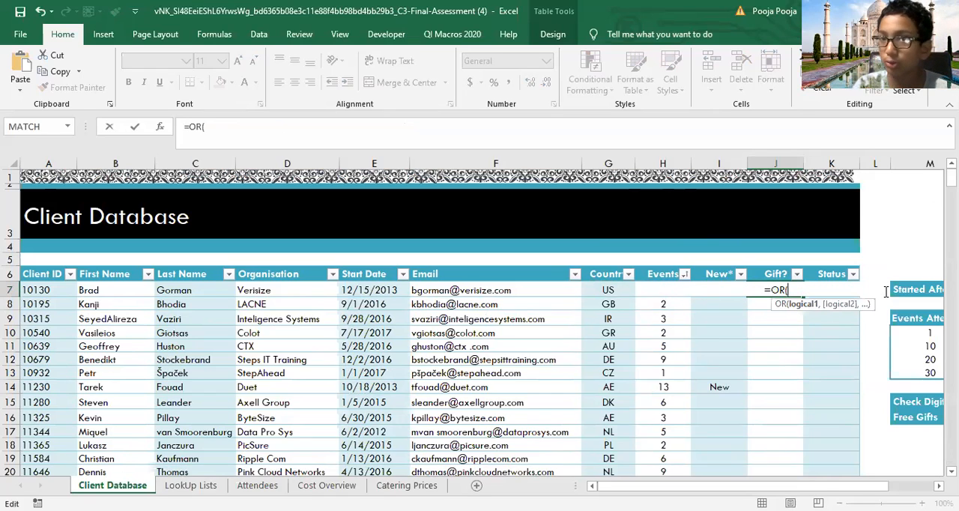
pyautogui.click(648, 289)
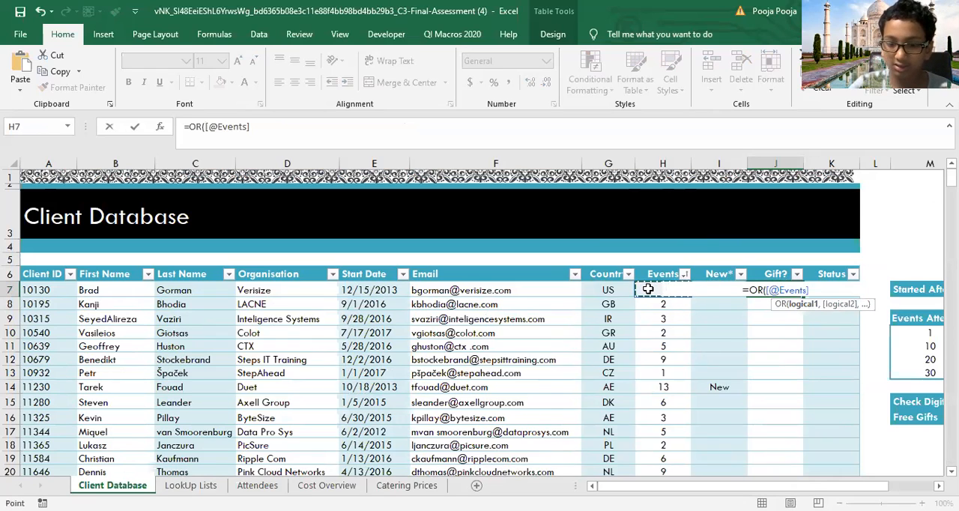
pyautogui.write('<')
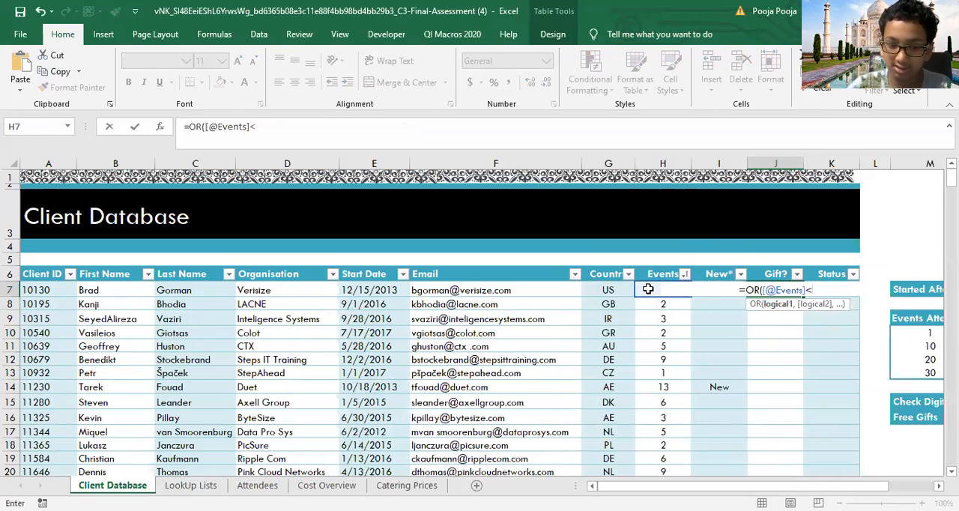
pyautogui.write('=')
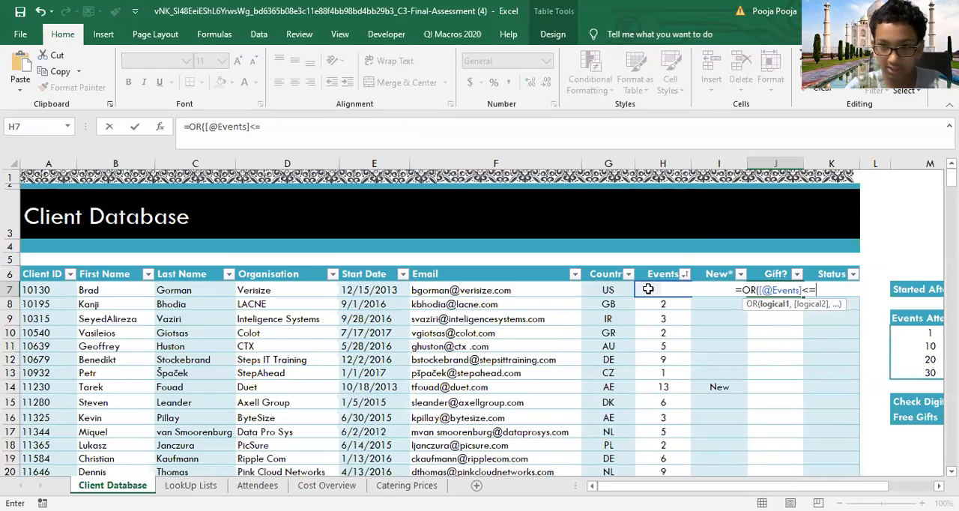
pyautogui.write('10,')
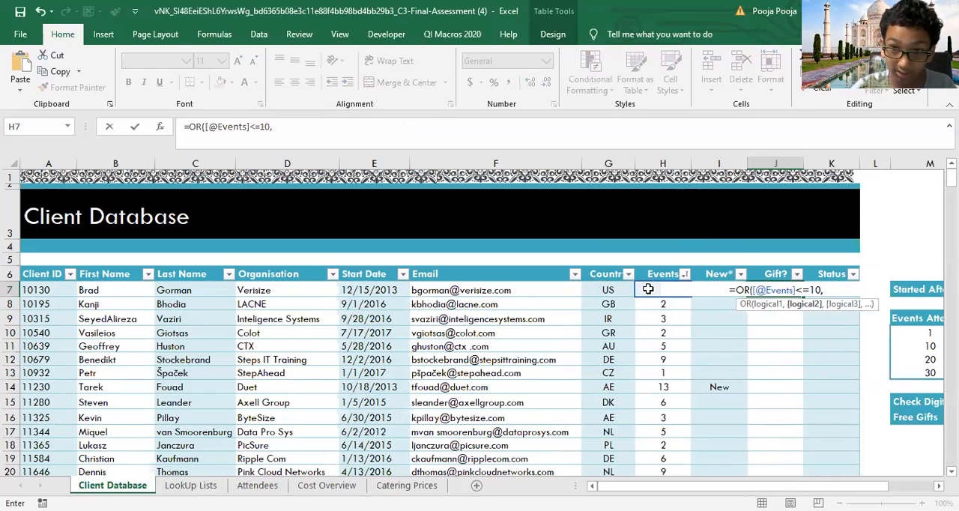
pyautogui.click(737, 289)
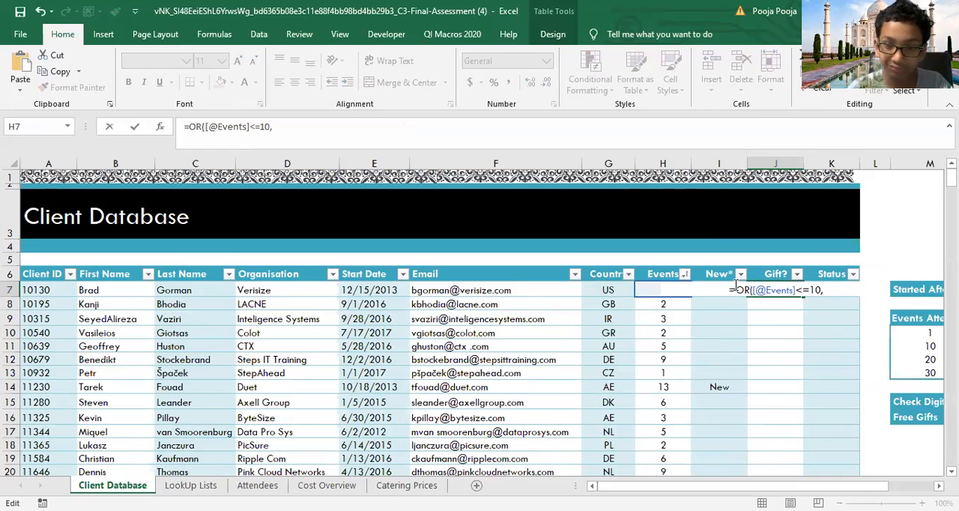
pyautogui.write('IF(')
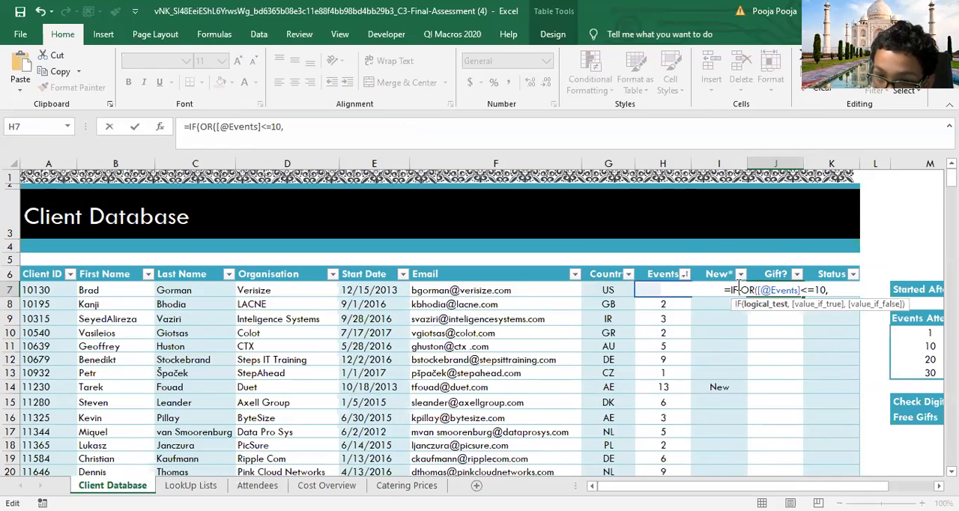
pyautogui.click(828, 289)
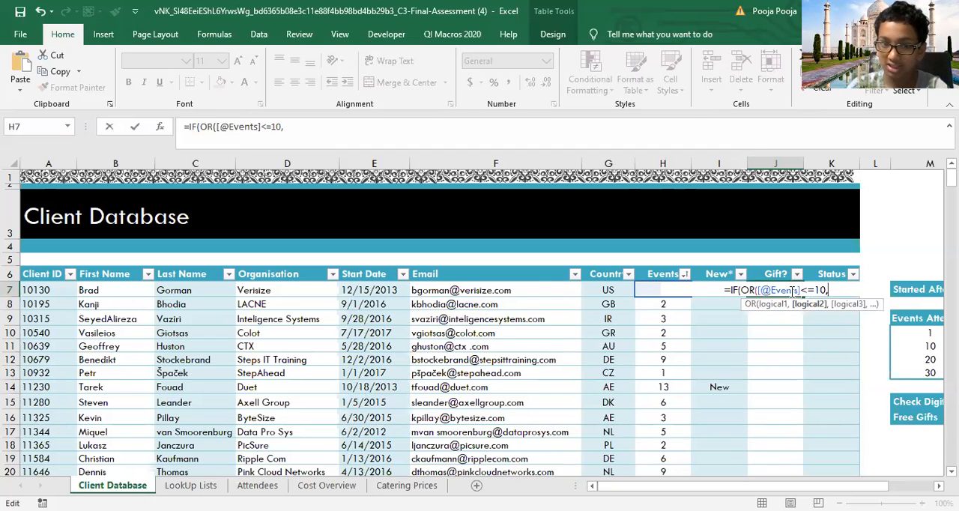
pyautogui.click(599, 291)
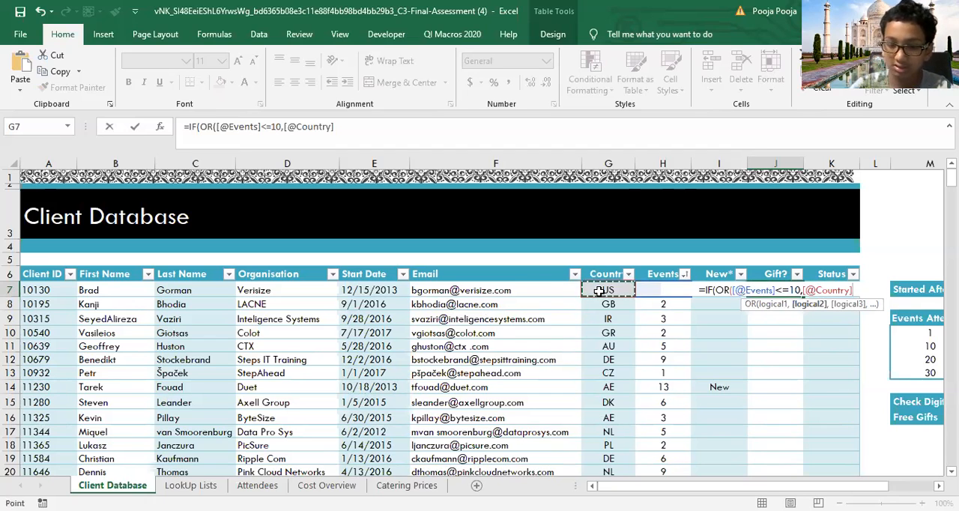
pyautogui.write('=')
pyautogui.write(':')
pyautogui.press('BackSpace')
pyautogui.press('BackSpace')
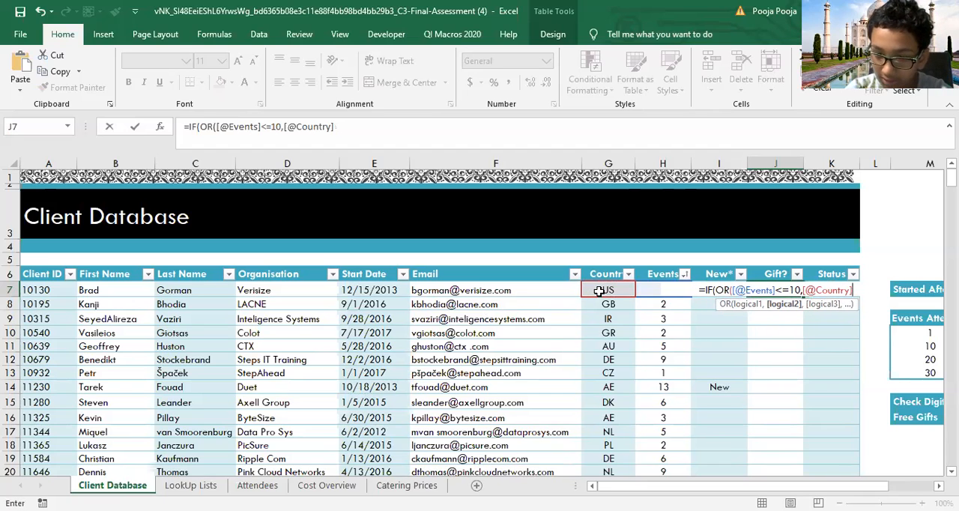
pyautogui.write('="US')
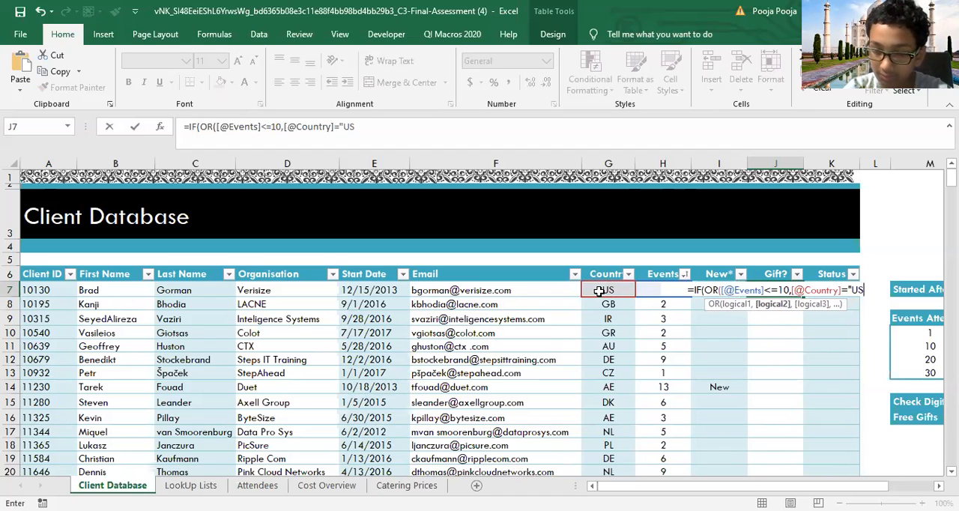
pyautogui.write('"),')
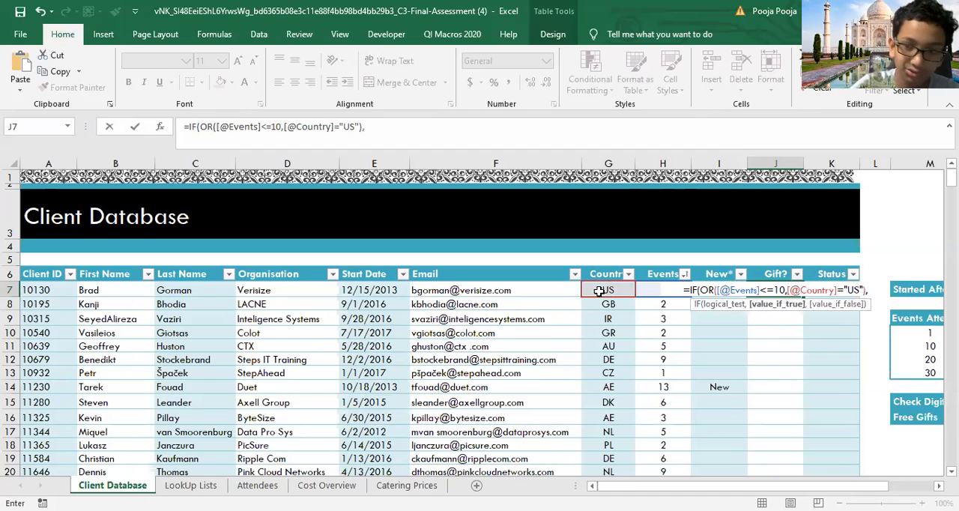
pyautogui.write('"Gift')
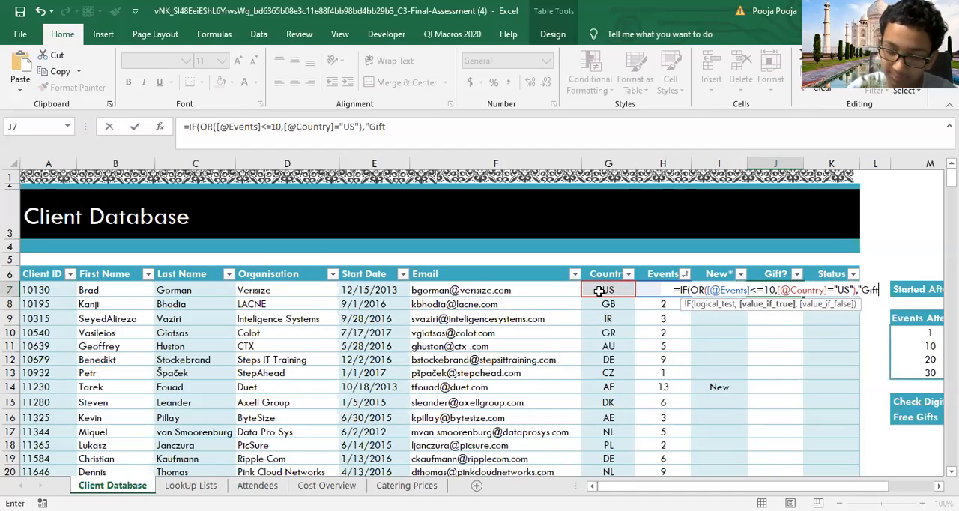
pyautogui.write('",')
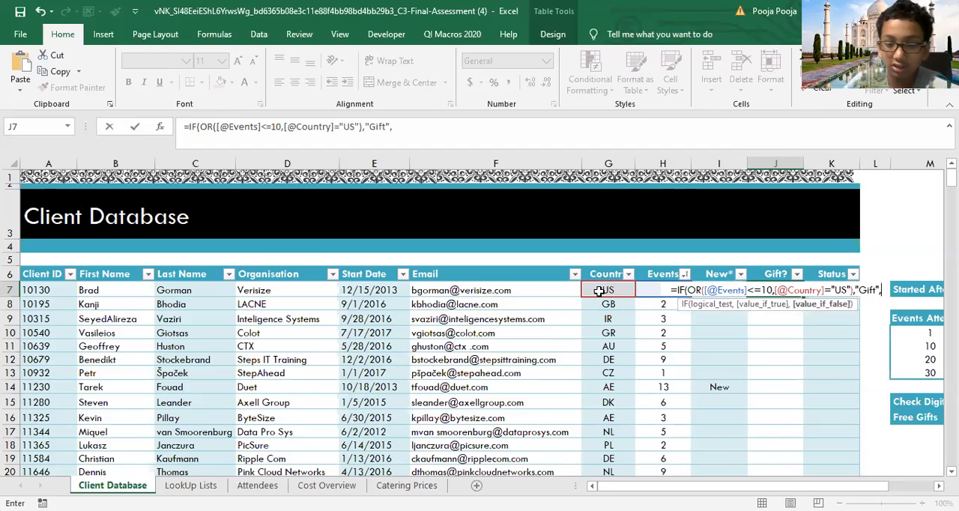
pyautogui.write('"")')
# Step: Make the J7 formula return "Gift" when true and "" otherwise, and fill the Gift? column with it
pyautogui.press('Return')
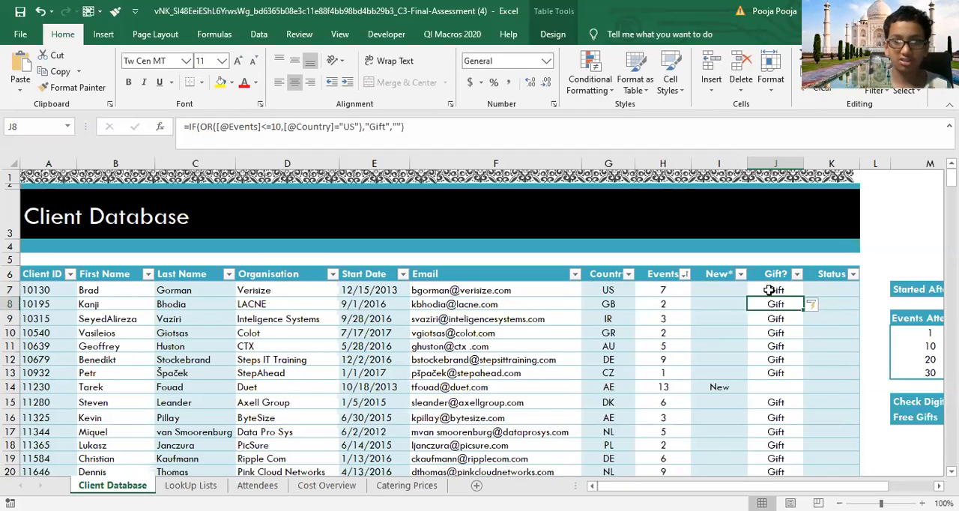
pyautogui.click(754, 386)
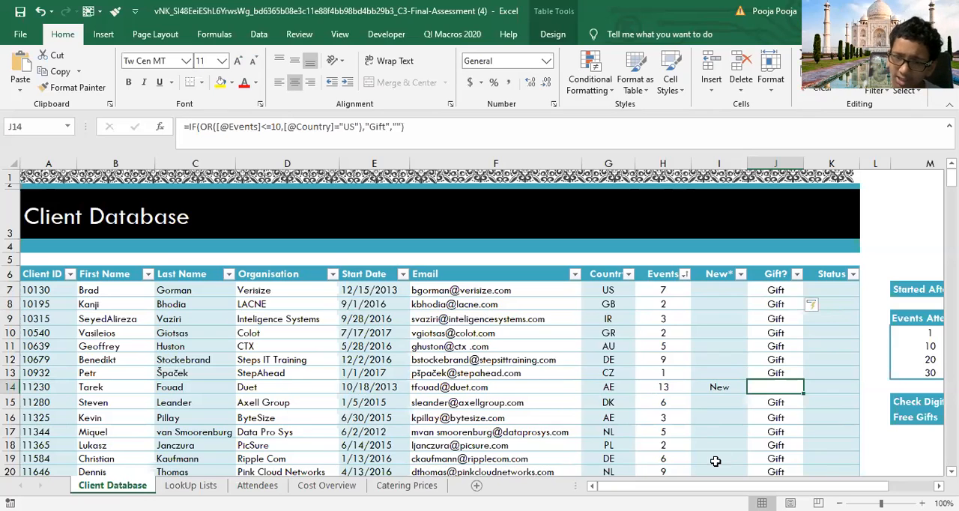
pyautogui.hscroll(2, 744, 487)
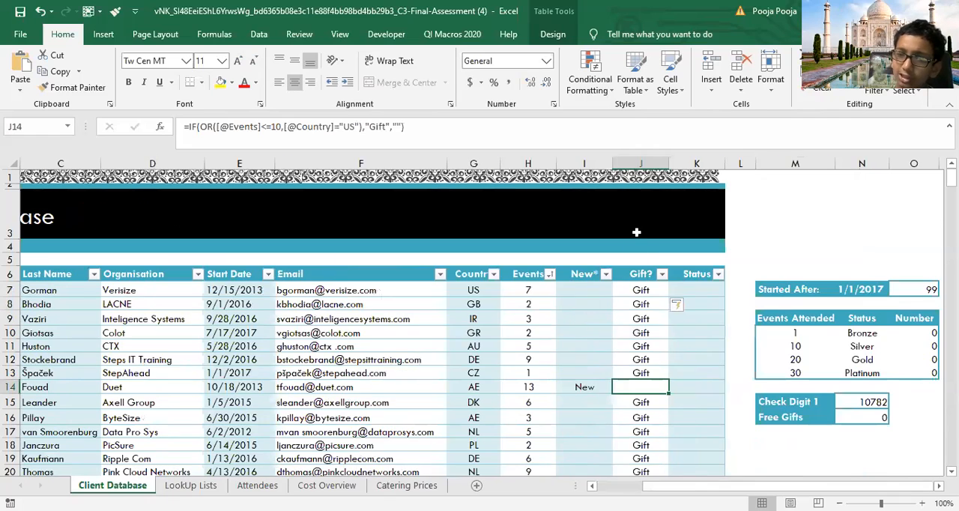
pyautogui.click(685, 292)
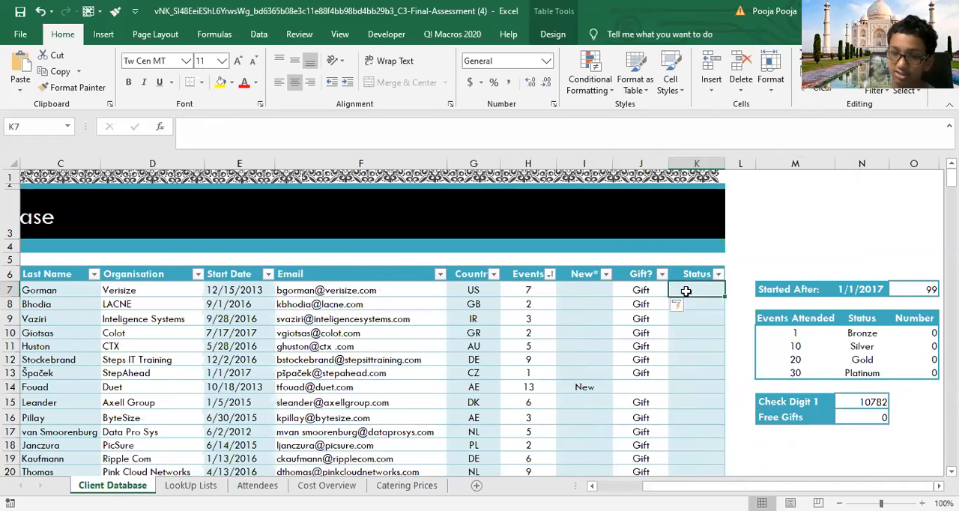
pyautogui.write('=')
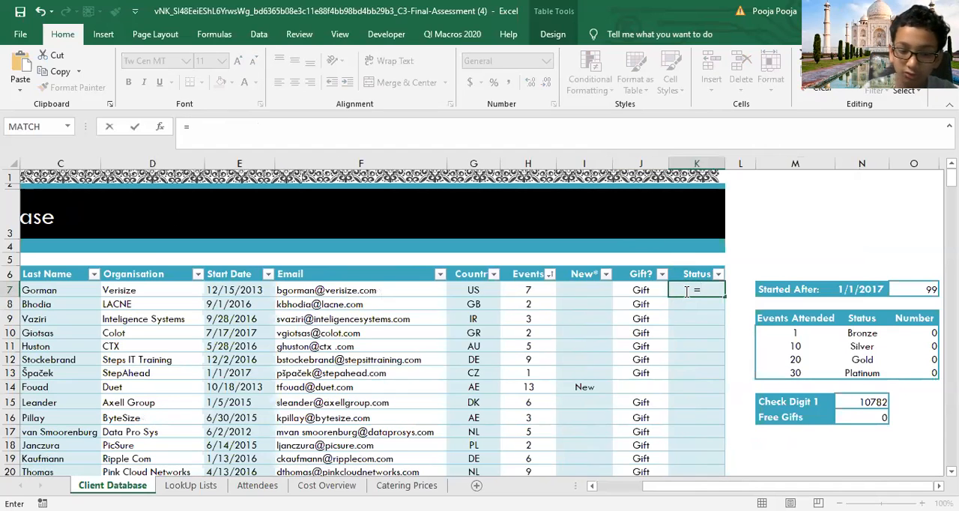
pyautogui.write('v')
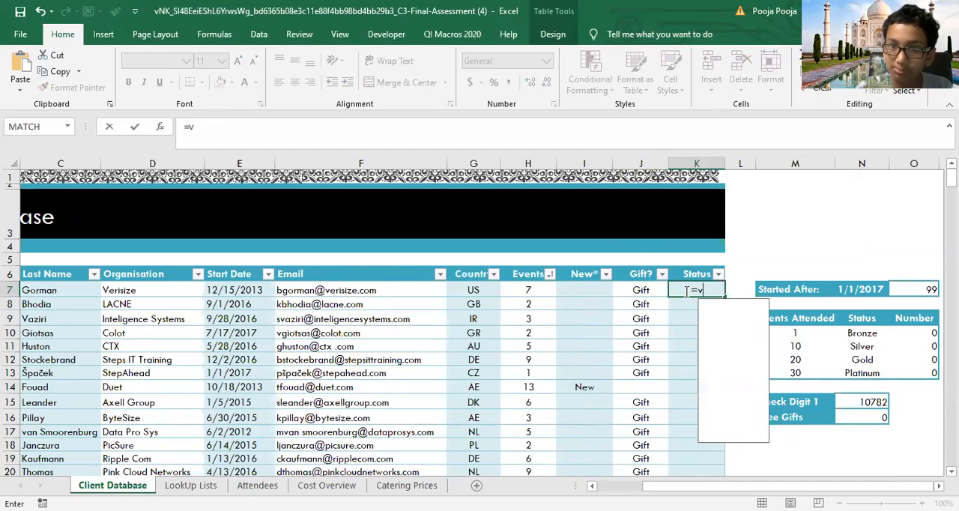
pyautogui.write('l')
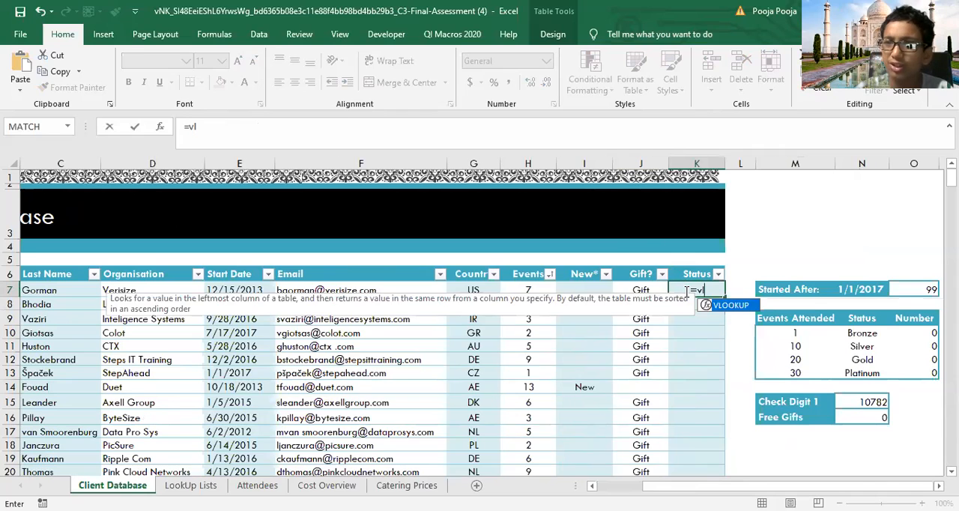
pyautogui.press('Tab')
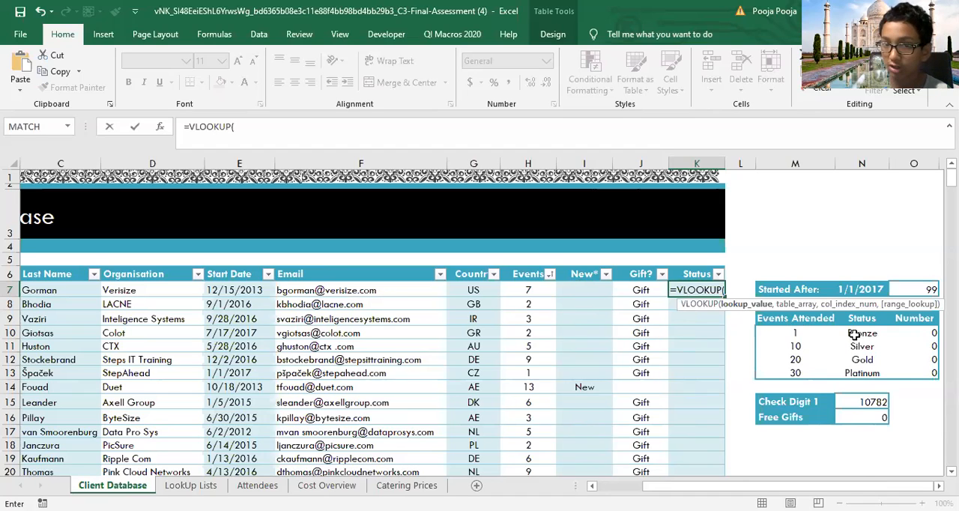
pyautogui.click(527, 290)
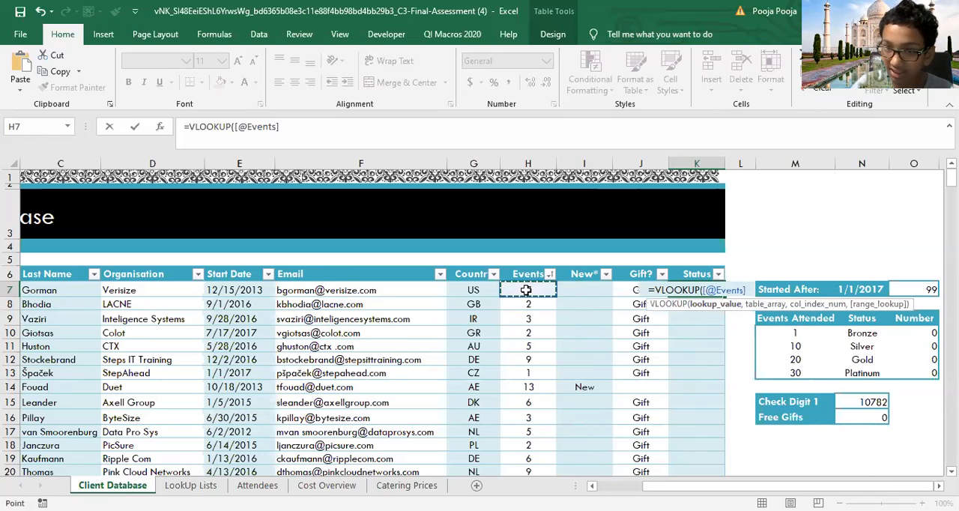
pyautogui.write(',')
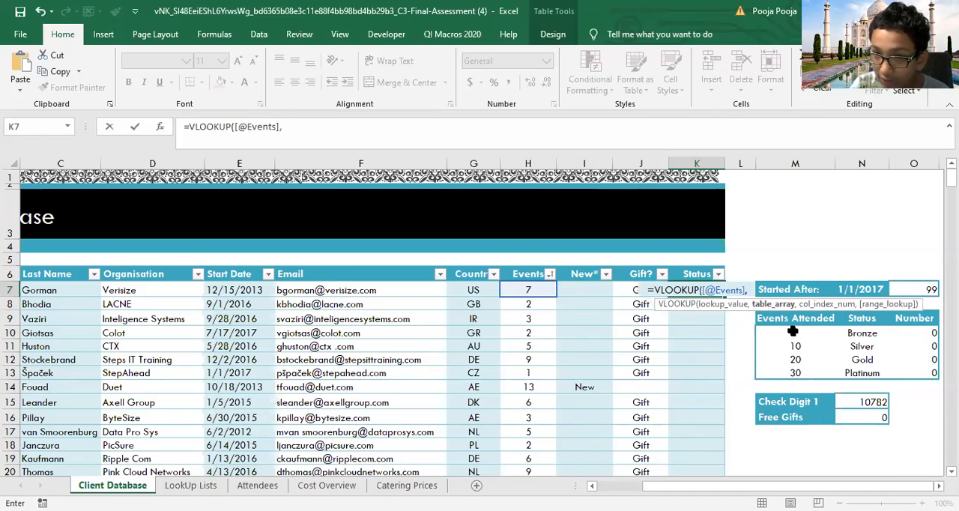
pyautogui.click(792, 331)
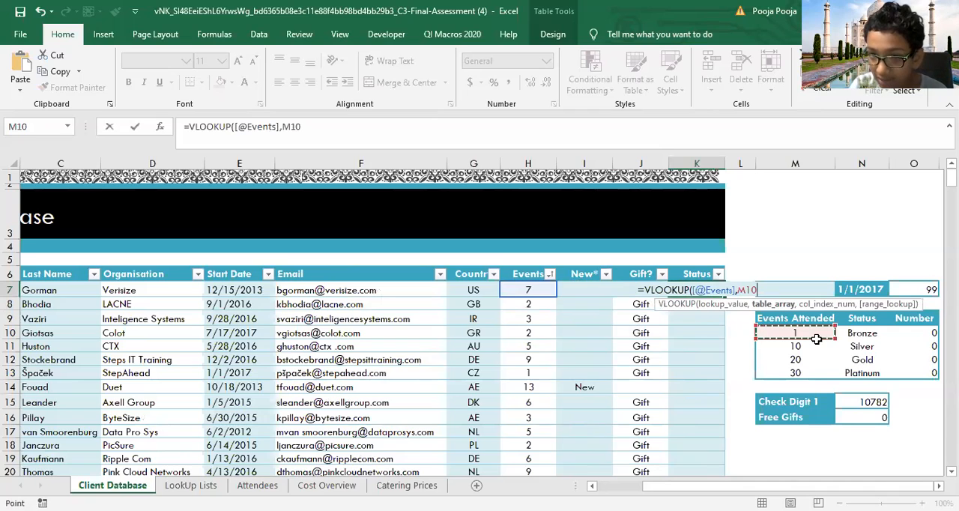
pyautogui.moveTo(817, 338); pyautogui.dragTo(862, 372)
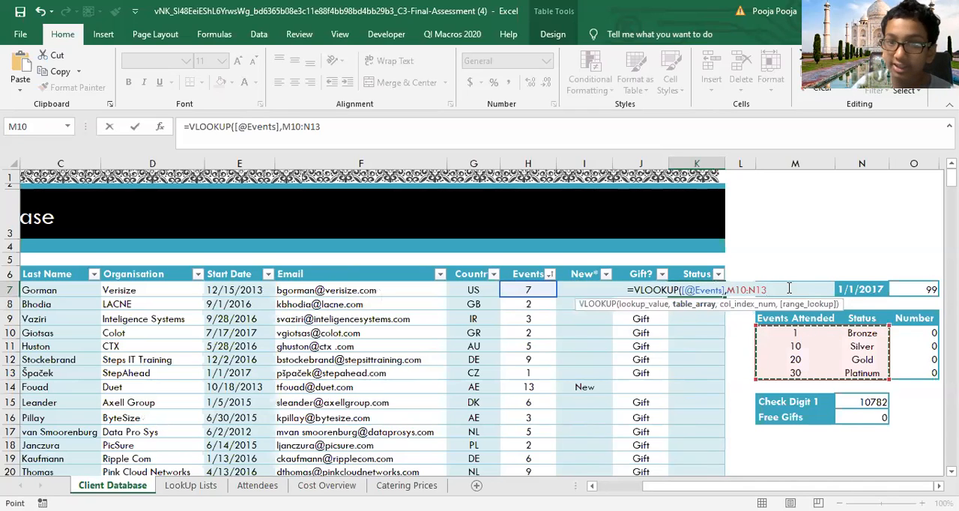
pyautogui.write(',')
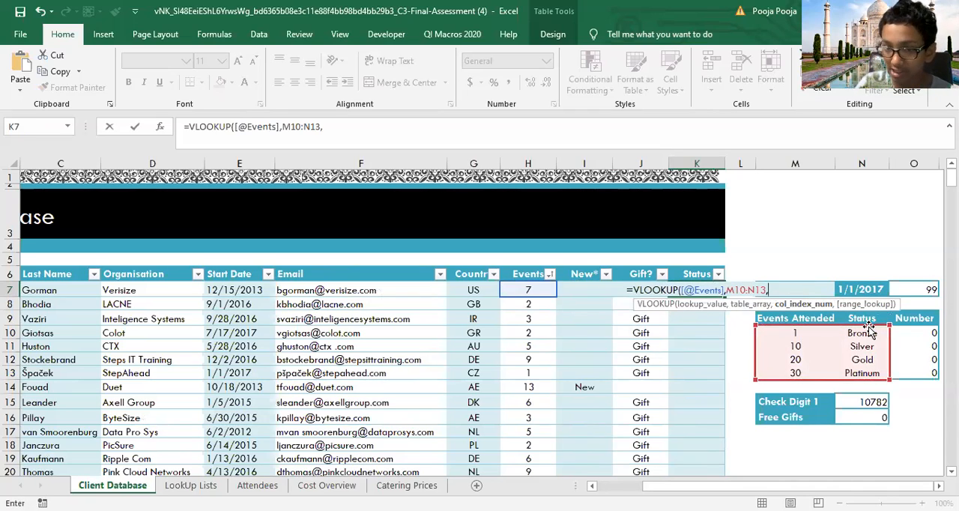
pyautogui.press('Down')
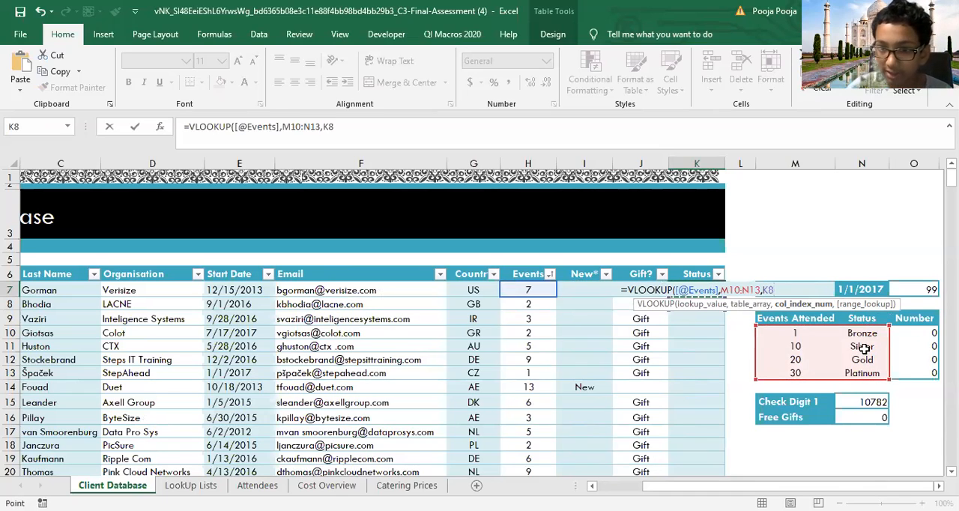
pyautogui.press('BackSpace')
pyautogui.press('BackSpace')
pyautogui.press('Down')
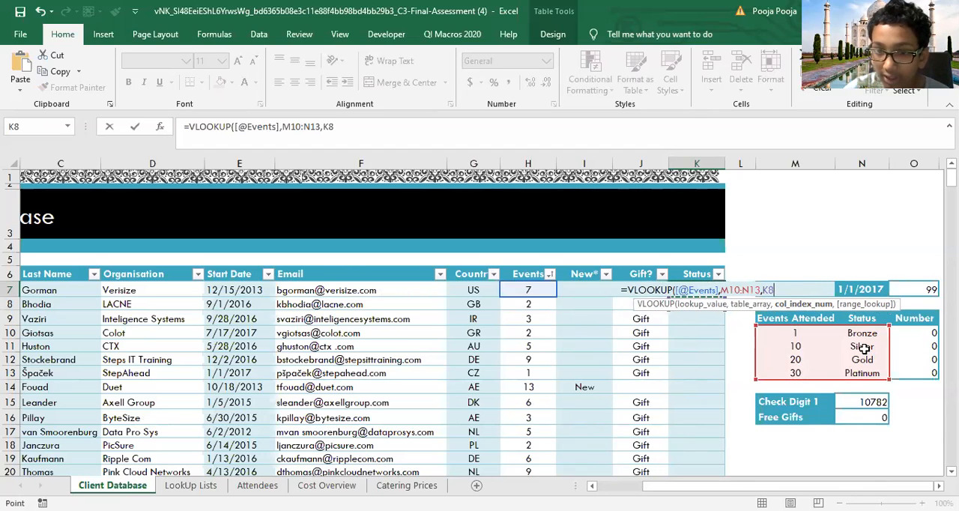
pyautogui.press('BackSpace')
pyautogui.press('BackSpace')
pyautogui.click(787, 289)
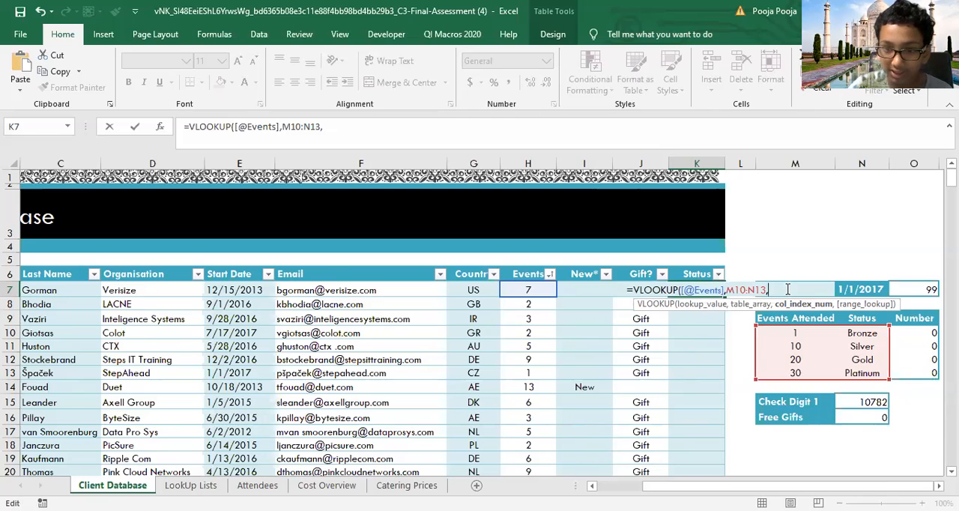
pyautogui.press('BackSpace')
pyautogui.press('BackSpace')
pyautogui.press('BackSpace')
pyautogui.press('BackSpace')
pyautogui.press('BackSpace')
pyautogui.press('BackSpace')
pyautogui.press('BackSpace')
pyautogui.press('BackSpace')
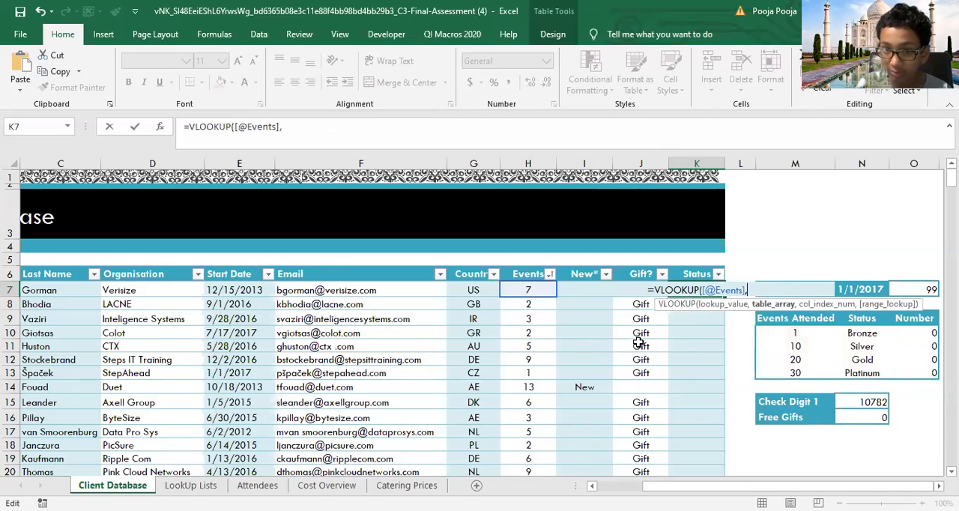
# Step: Give the K7 VLOOKUP the table range M10:N13 and column index 2, leave the match type empty, and fill the Status column
pyautogui.click(791, 333)
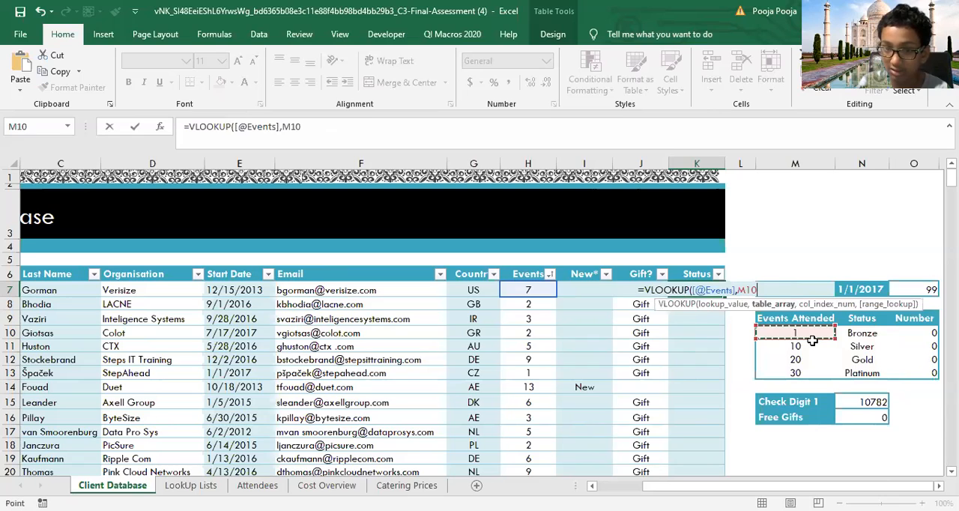
pyautogui.moveTo(813, 341); pyautogui.dragTo(862, 372)
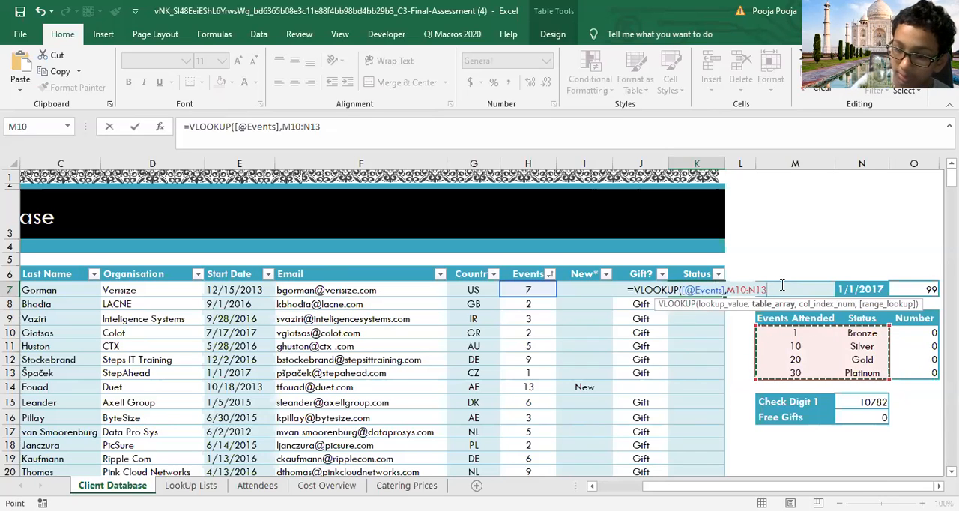
pyautogui.write(',')
pyautogui.press('Down')
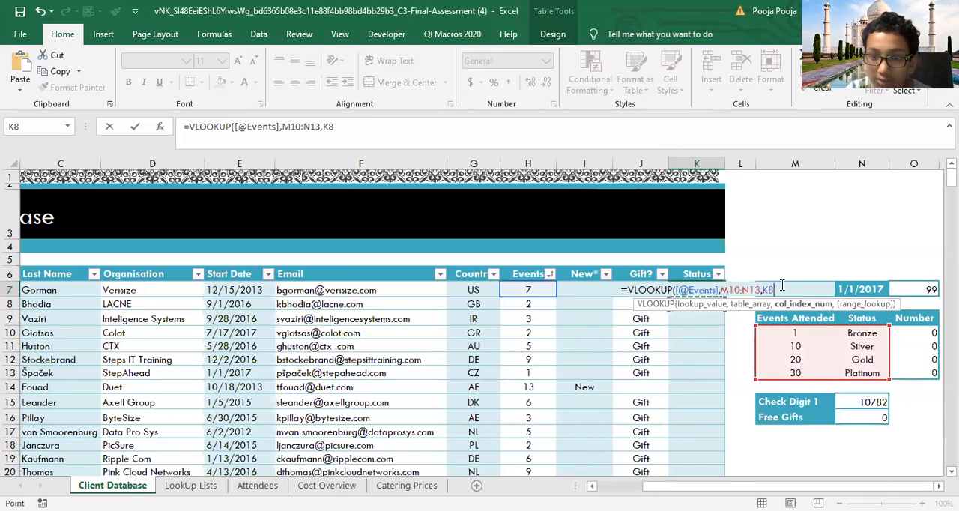
pyautogui.press('BackSpace')
pyautogui.press('BackSpace')
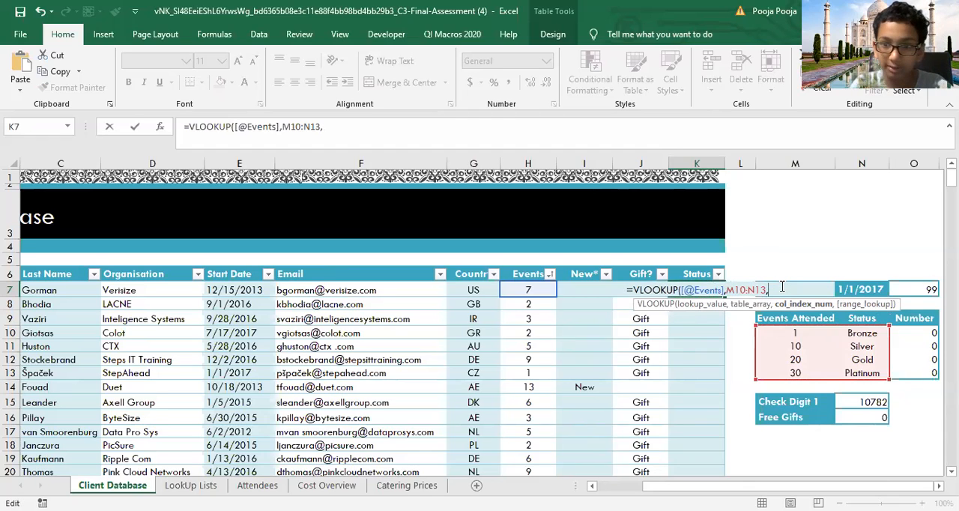
pyautogui.write('2')
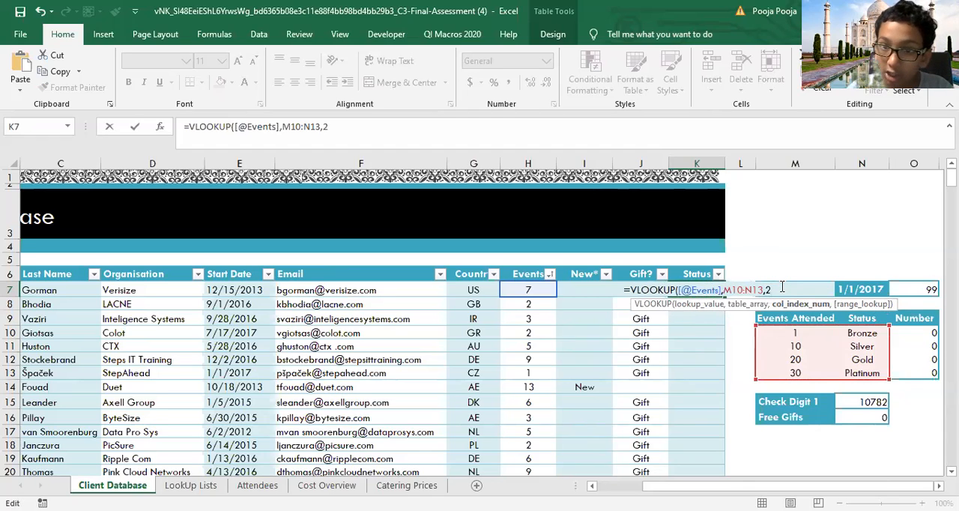
pyautogui.write(',')
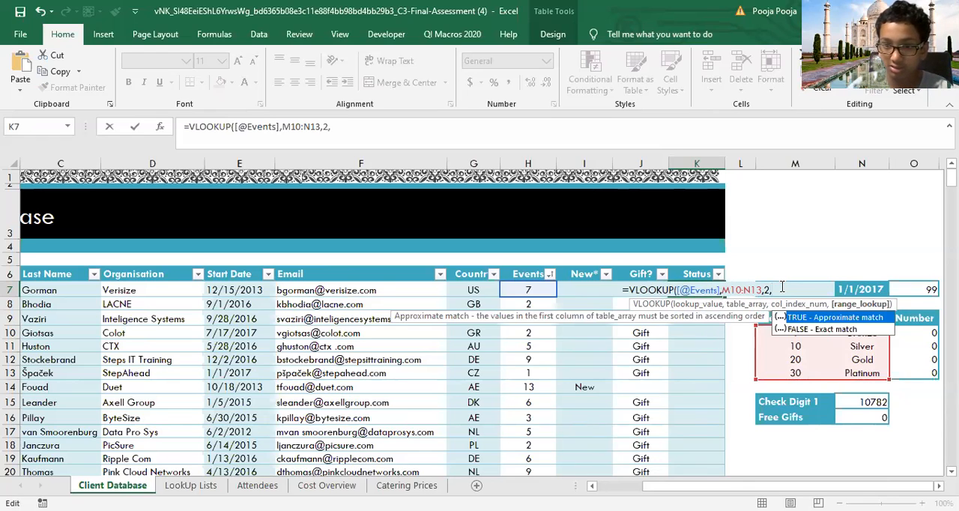
pyautogui.press('Return')
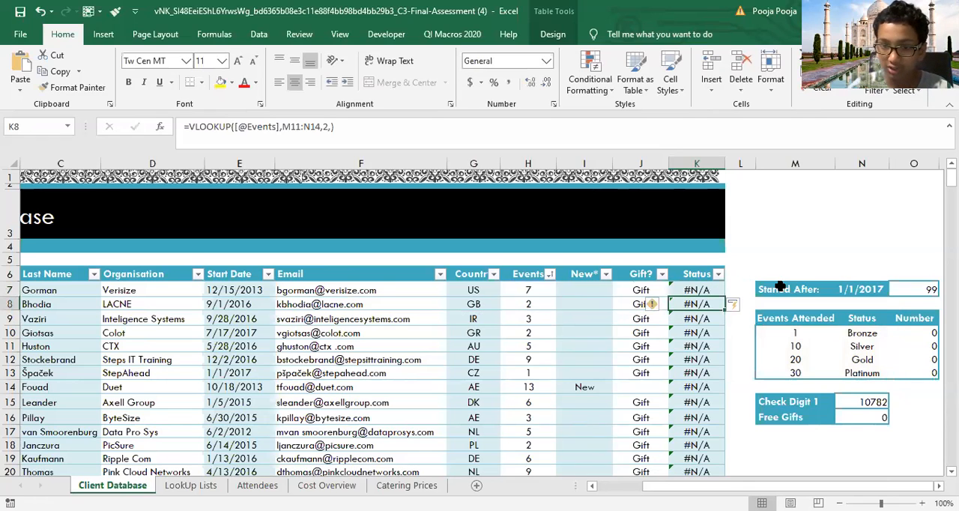
# Step: Set the match type of the VLOOKUP in K7 to TRUE for an approximate match and enter the formula
pyautogui.doubleClick(702, 290)
pyautogui.click(767, 290)
pyautogui.write(',')
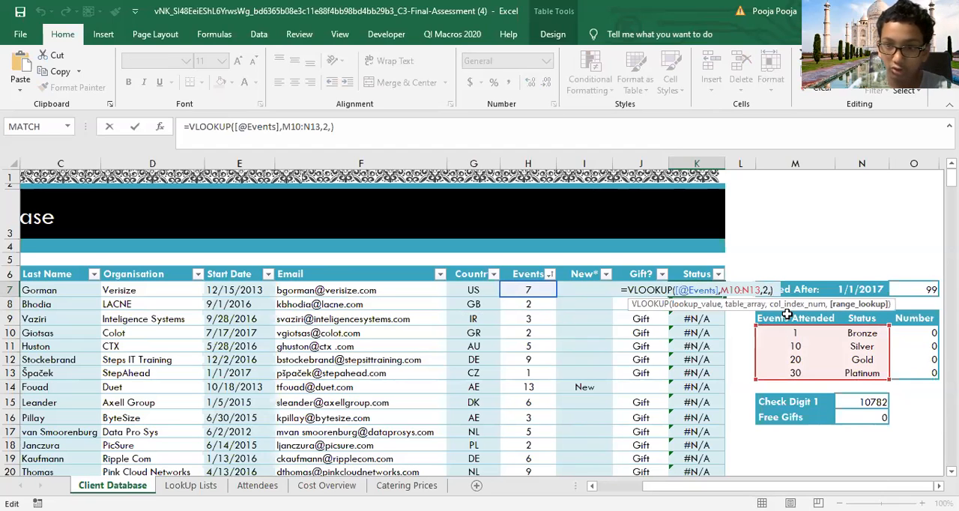
pyautogui.write('TRUE')
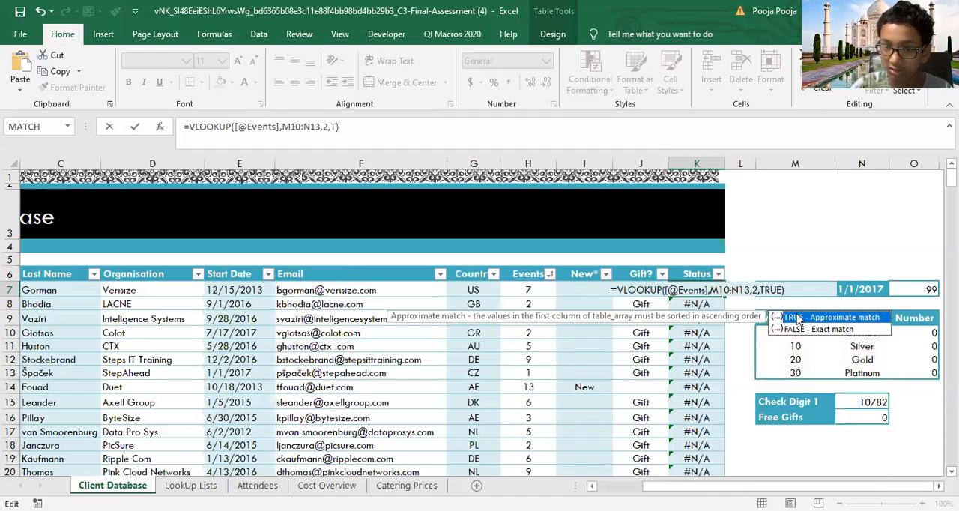
pyautogui.doubleClick(799, 318)
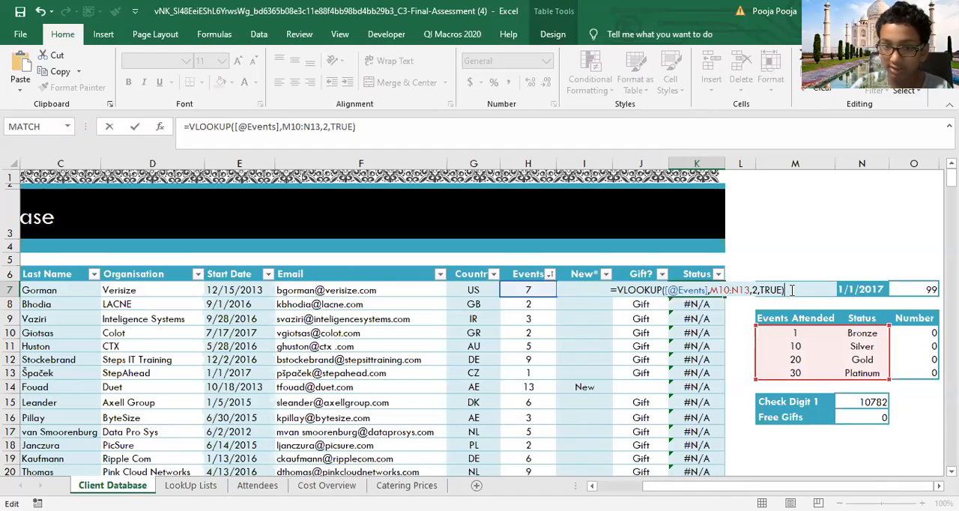
pyautogui.press('Return')
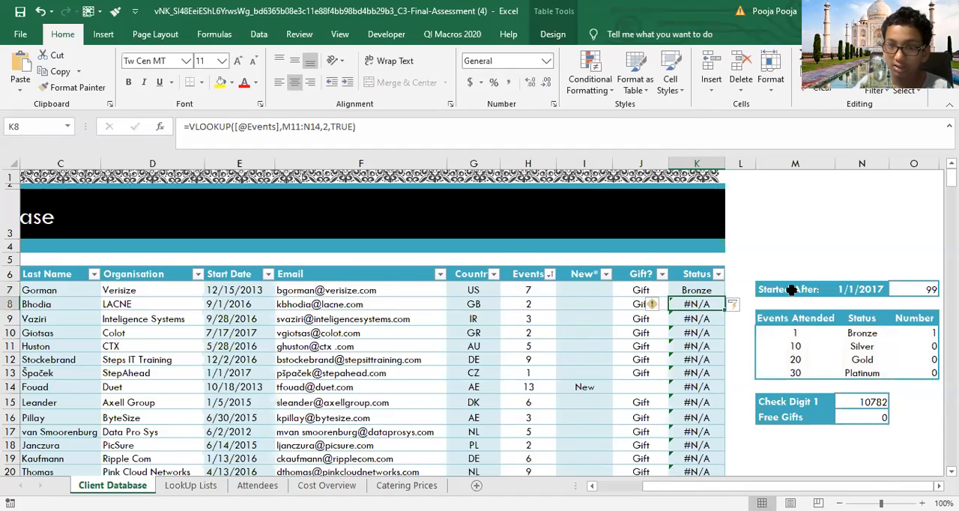
# Step: Make the table range of the VLOOKUP in K7 absolute as $M$10:$N$13 and recalculate the whole Status column with it
pyautogui.doubleClick(703, 304)
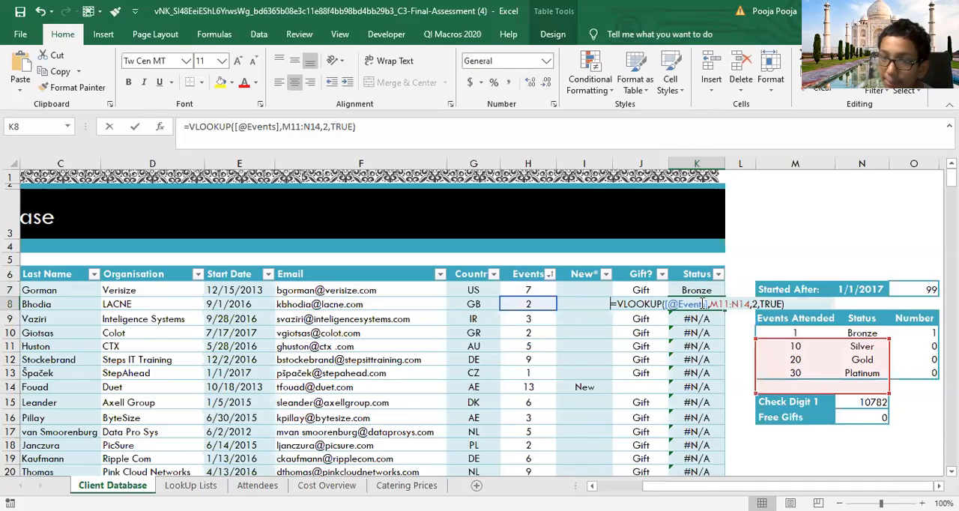
pyautogui.click(705, 290)
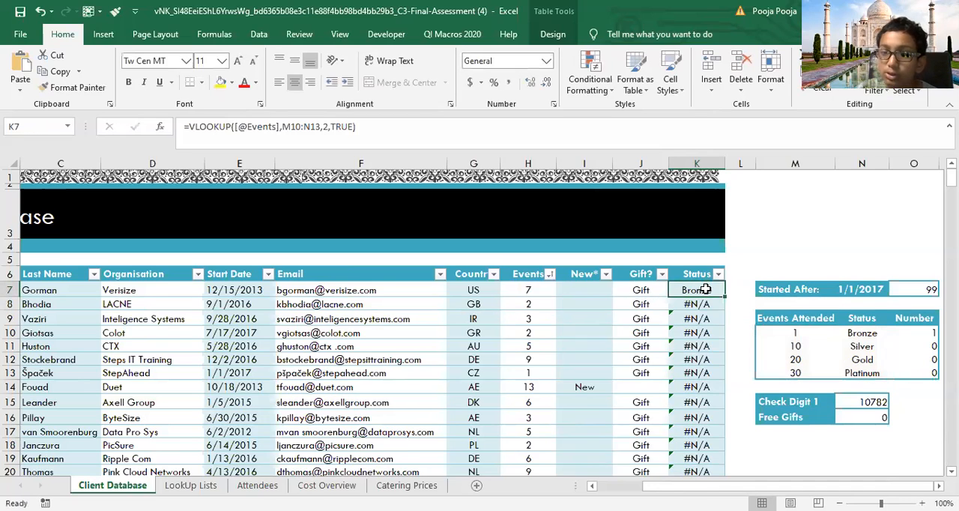
pyautogui.doubleClick(713, 291)
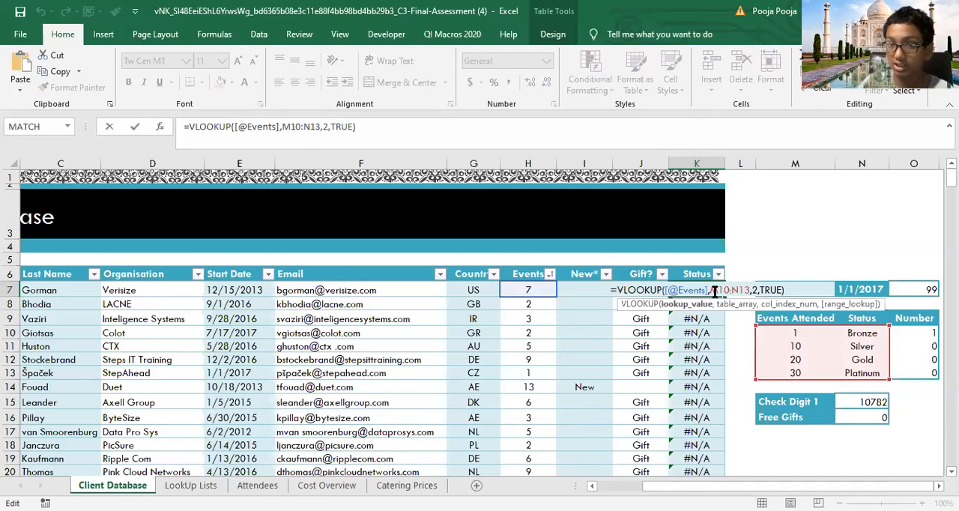
pyautogui.click(716, 291)
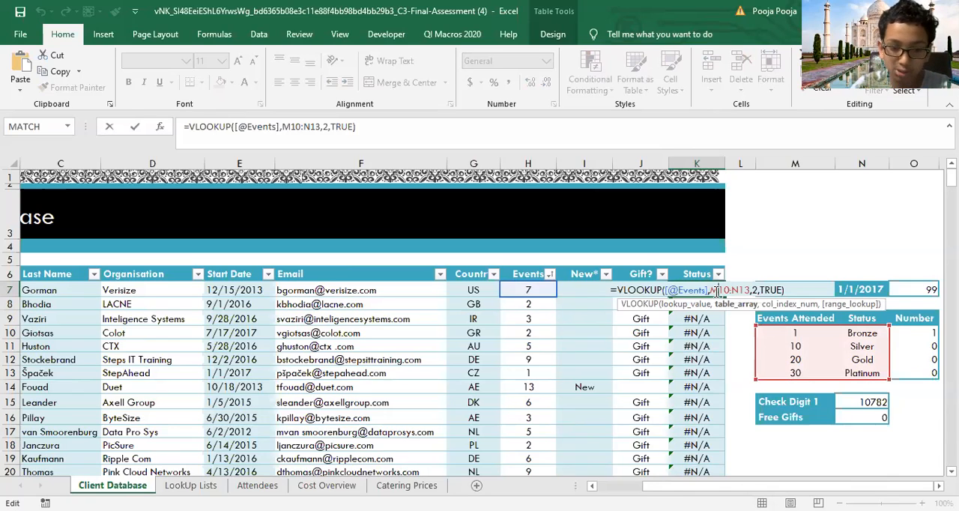
pyautogui.write('$')
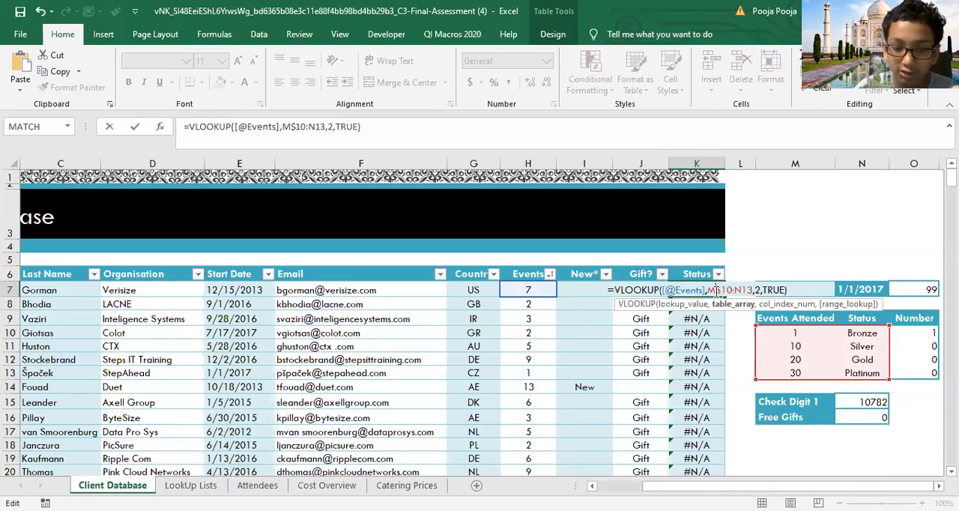
pyautogui.write('$')
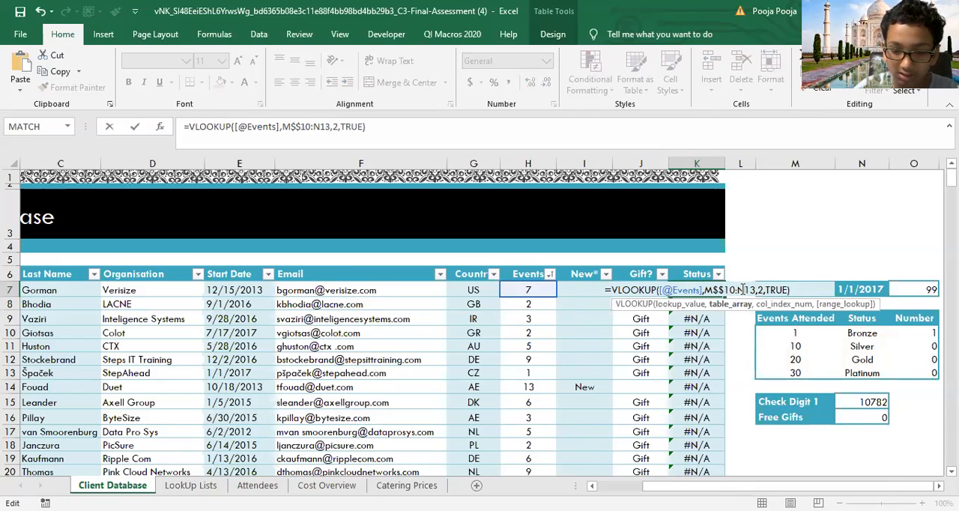
pyautogui.click(741, 289)
pyautogui.write('$$')
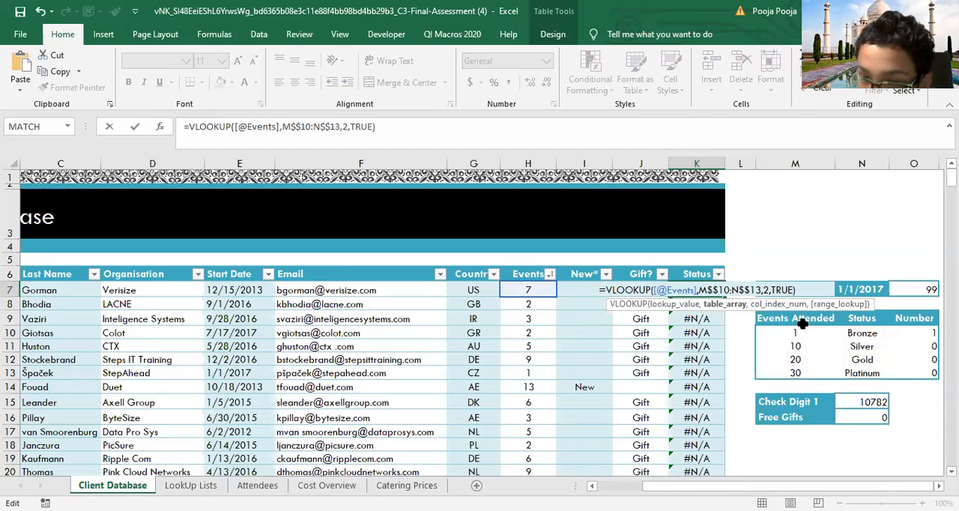
pyautogui.press('BackSpace')
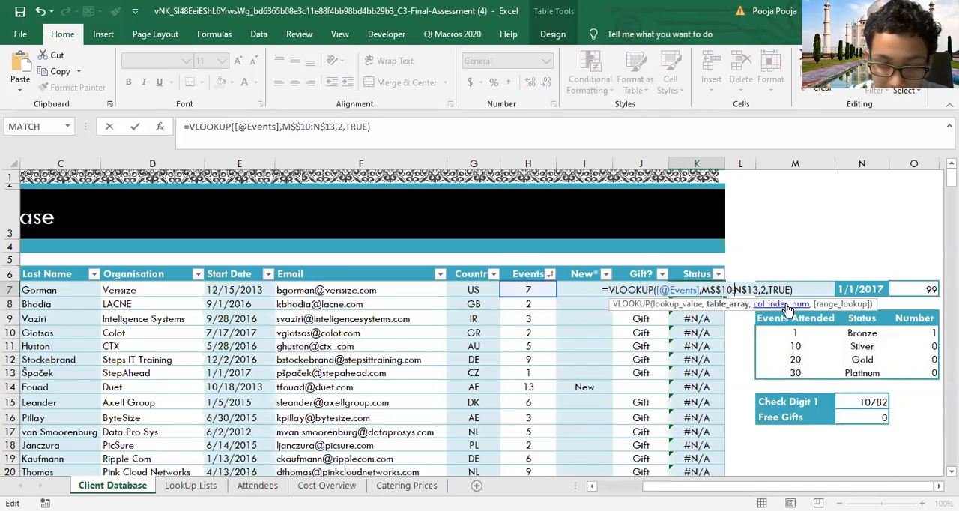
pyautogui.write('$')
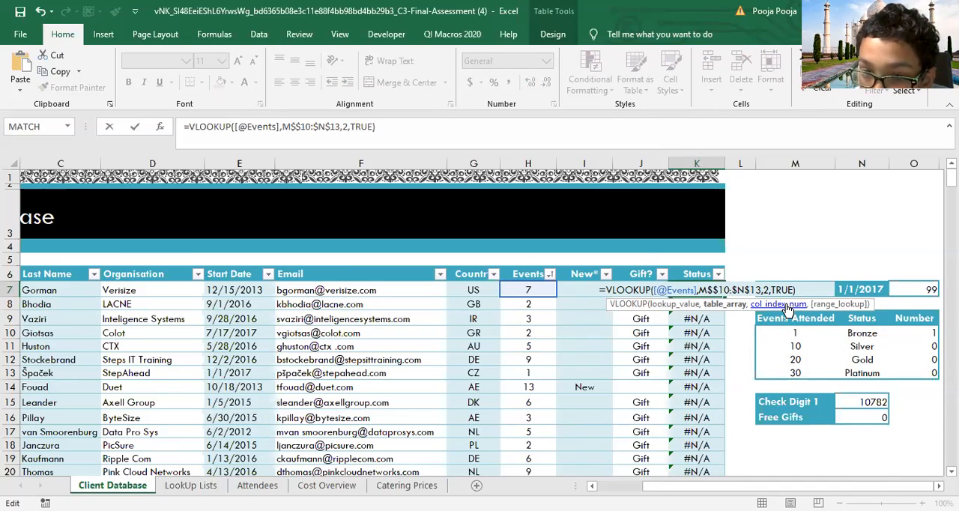
pyautogui.press('BackSpace')
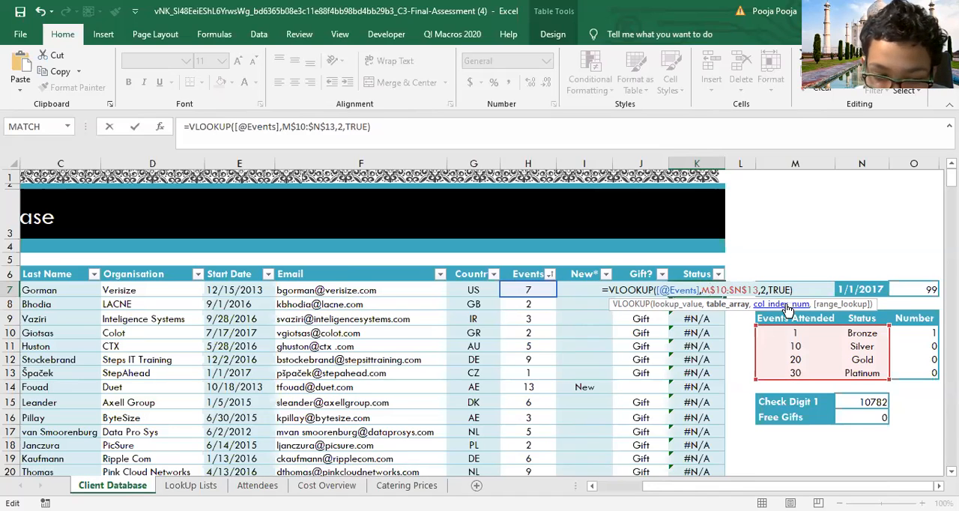
pyautogui.press('Return')
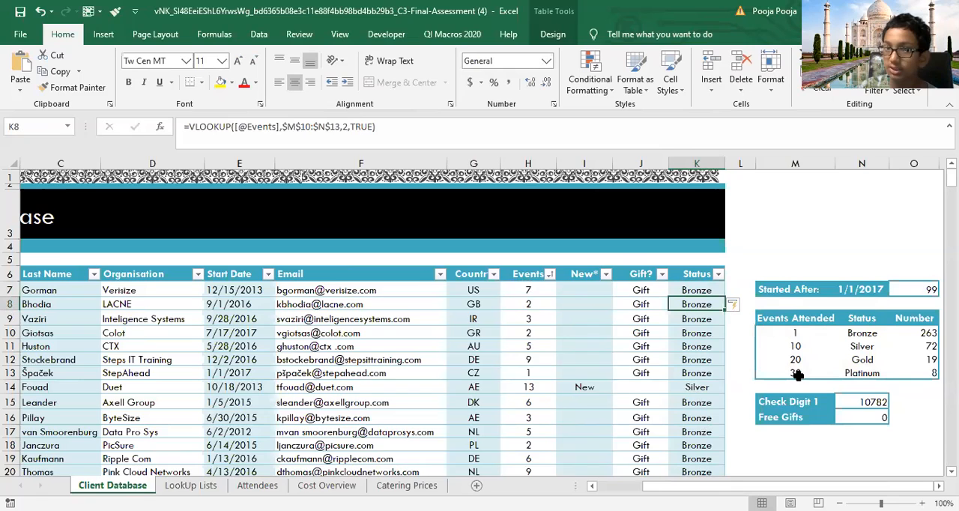
# Step: Filter the Status column to show only Platinum clients for checking, and clear the filter again
pyautogui.click(718, 274)
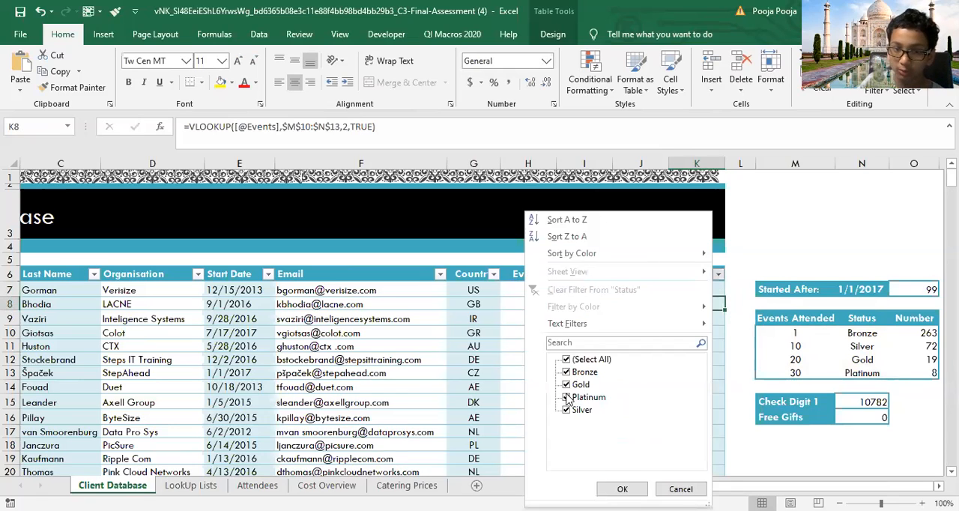
pyautogui.click(566, 360)
pyautogui.click(566, 397)
pyautogui.click(622, 488)
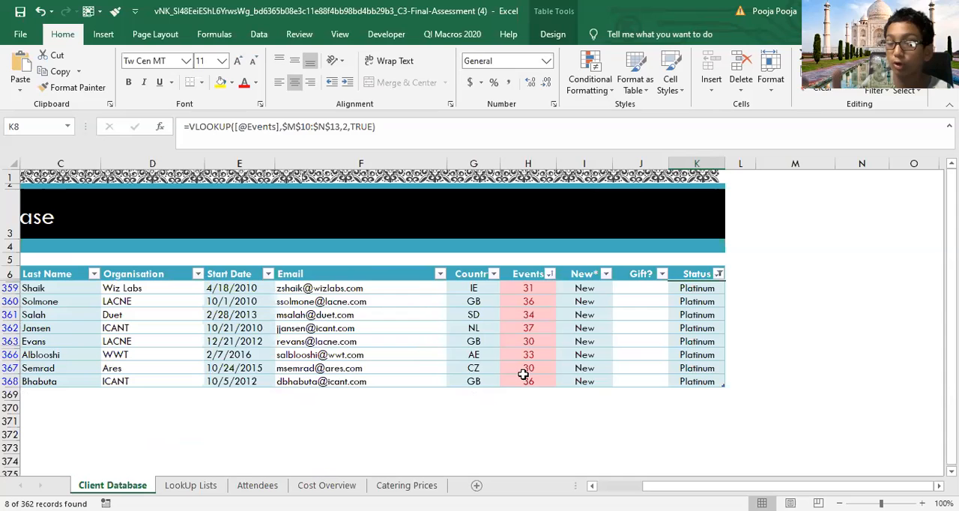
pyautogui.click(718, 274)
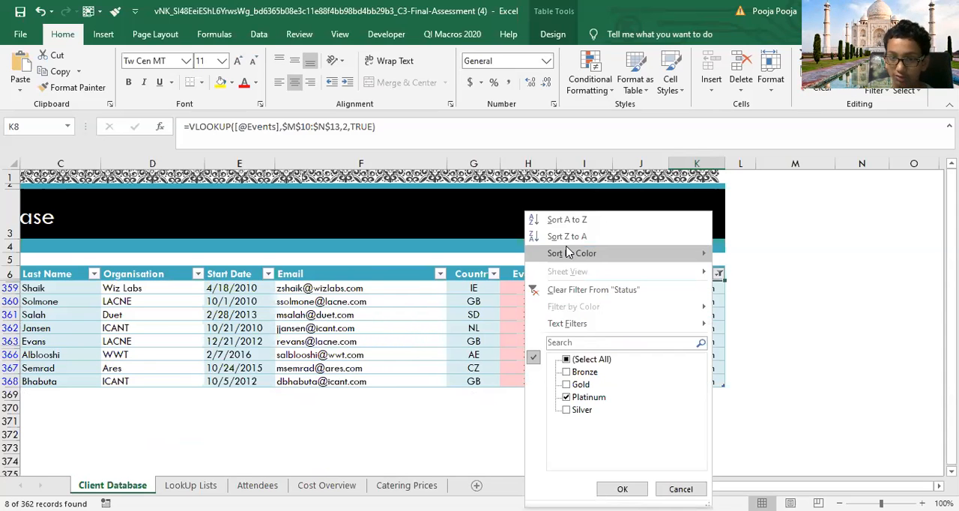
pyautogui.click(593, 290)
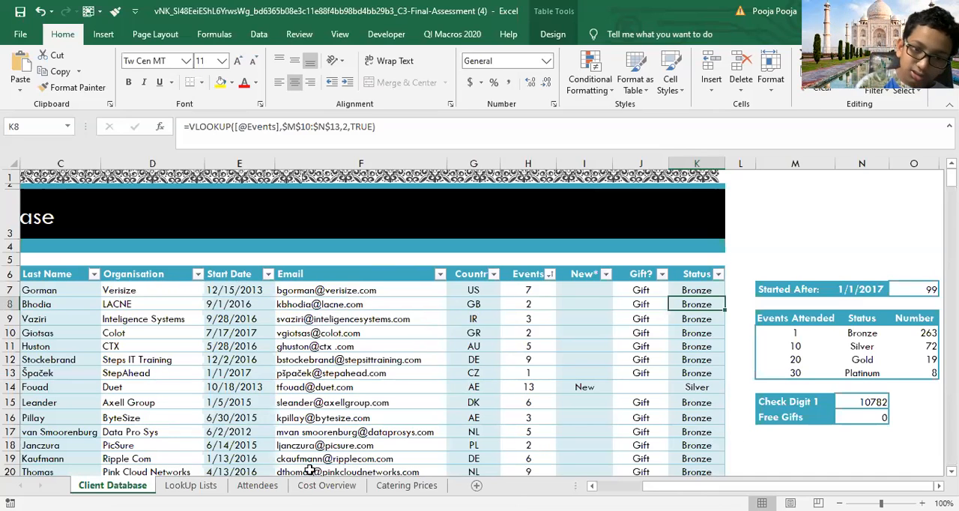
# Step: On the Attendees sheet, start an INDEX formula in P12 with the range I12:M20 of the seating table as the array
pyautogui.click(326, 485)
pyautogui.click(257, 485)
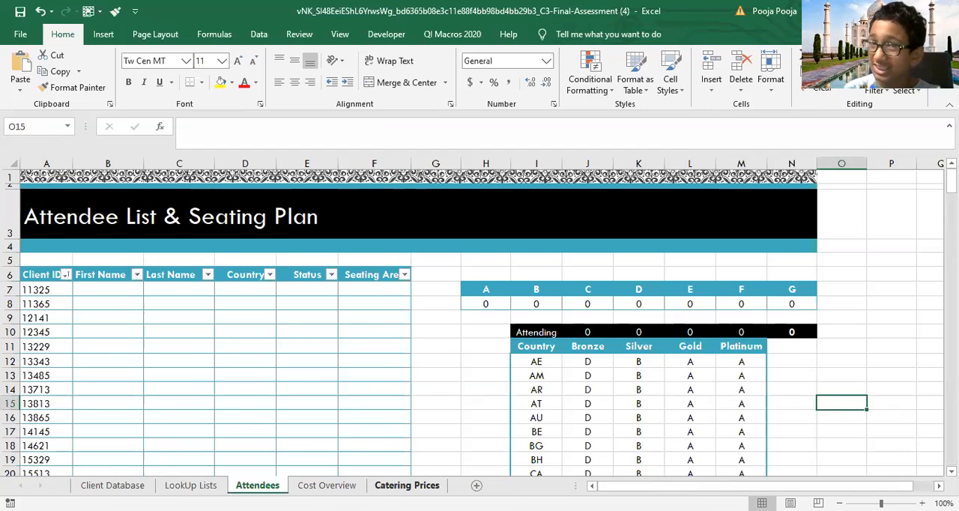
pyautogui.click(868, 361)
pyautogui.write('=')
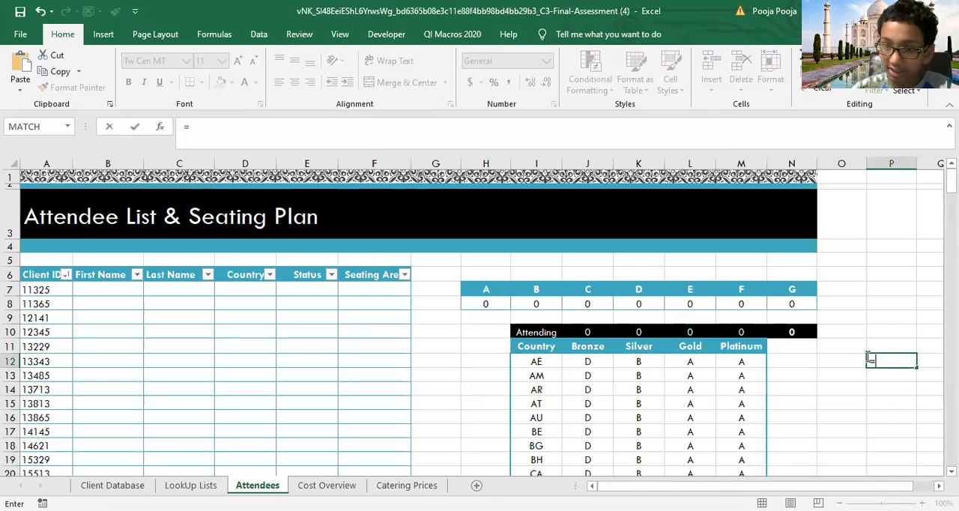
pyautogui.write('ind')
pyautogui.press('Tab')
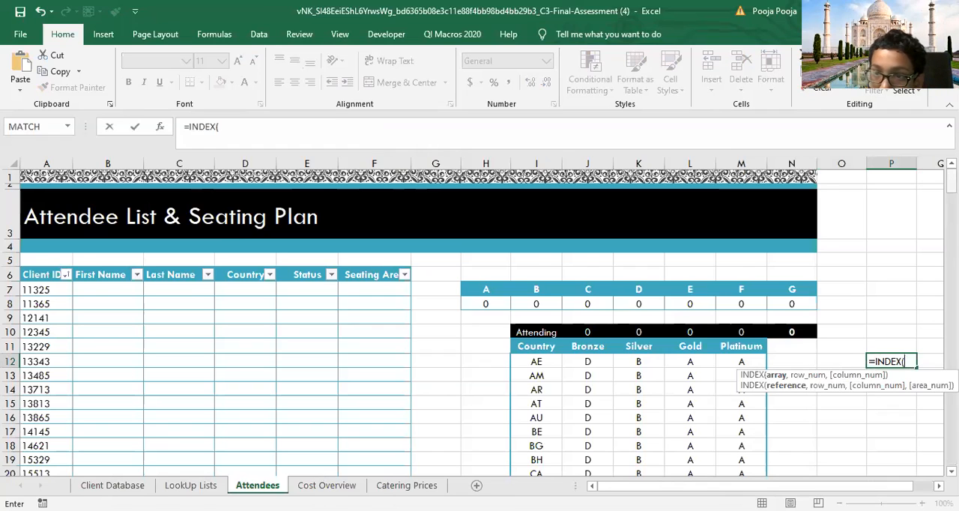
pyautogui.moveTo(952, 181); pyautogui.dragTo(951, 189)
pyautogui.click(536, 236)
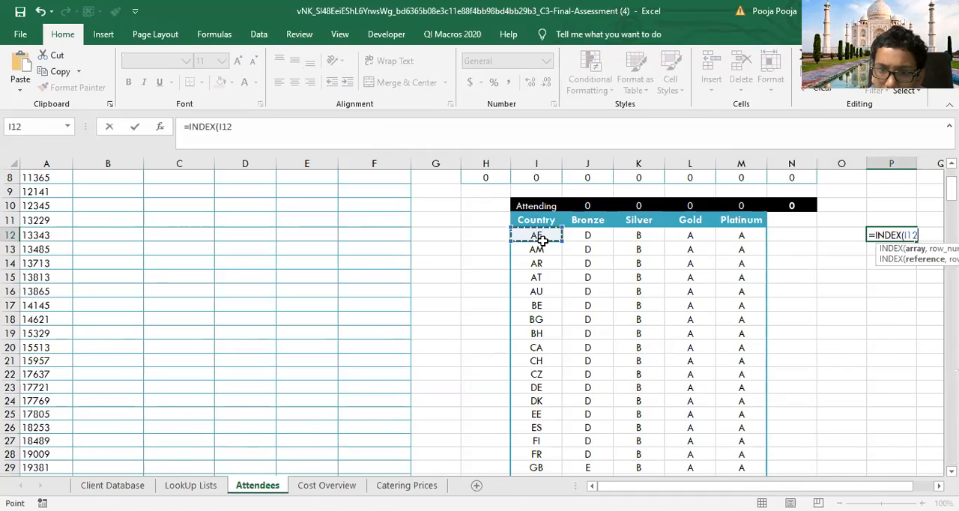
pyautogui.keyDown('shift'); pyautogui.click(735, 342); pyautogui.keyUp('shift')
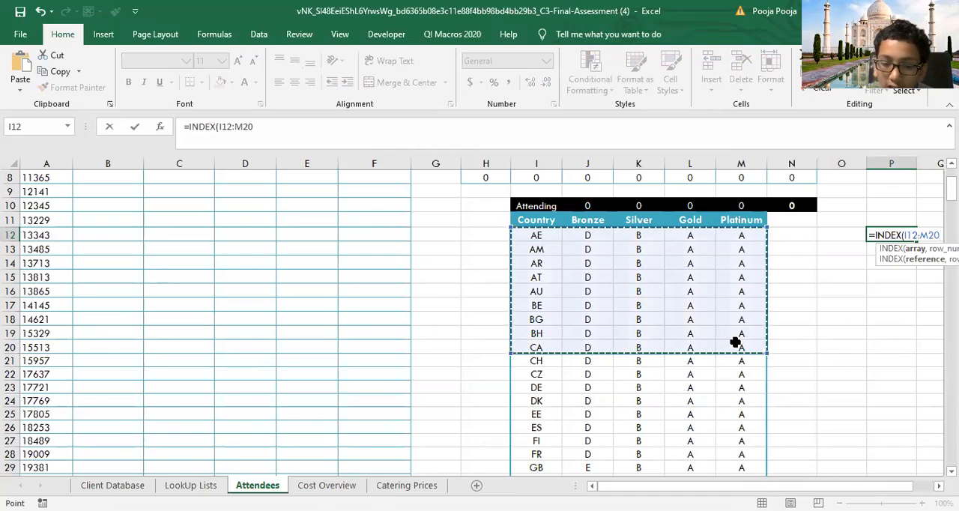
pyautogui.write(',')
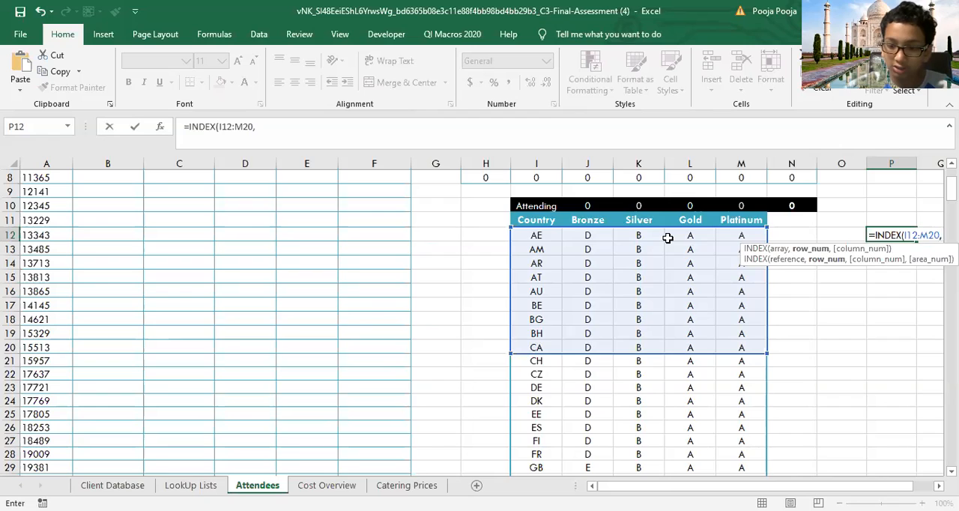
# Step: Complete the P12 INDEX formula with row number 3 and column number 5, and enter it
pyautogui.press('pagedown')
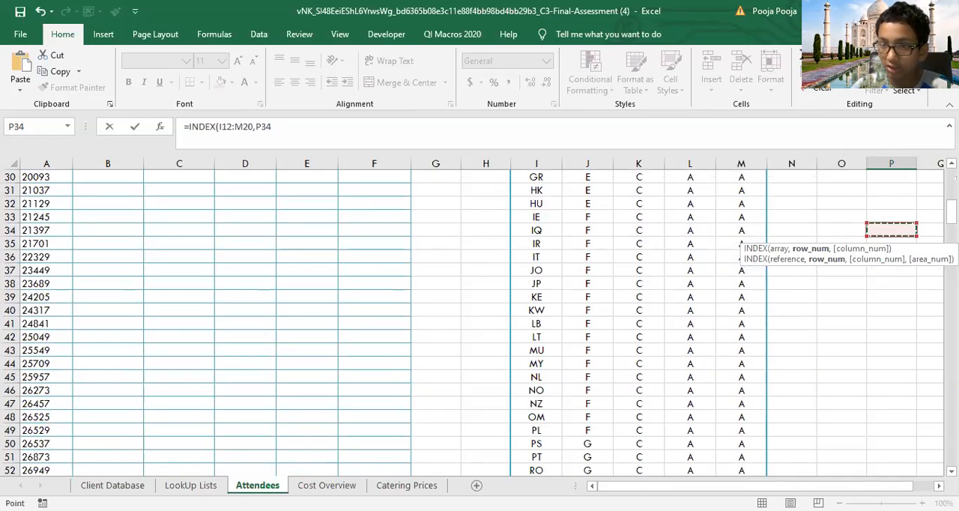
pyautogui.moveTo(950, 212); pyautogui.dragTo(950, 184)
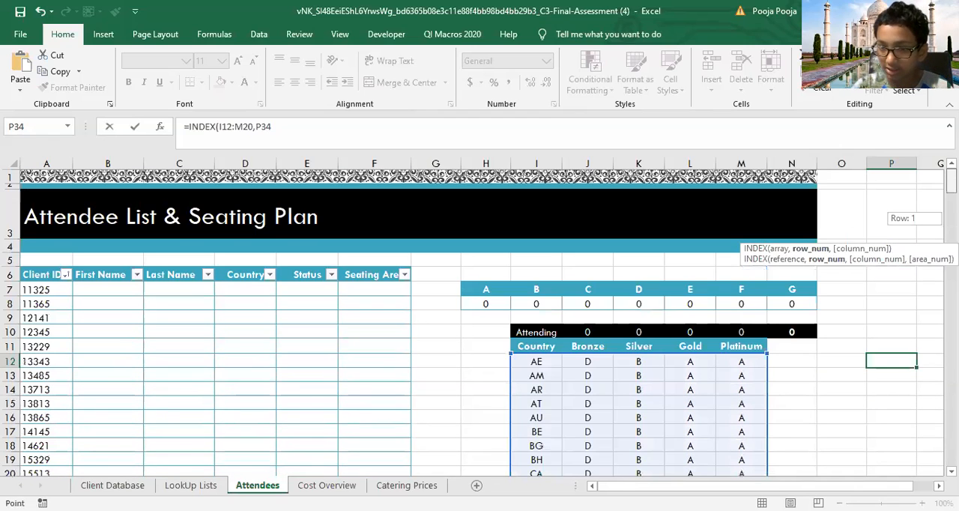
pyautogui.press('F2')
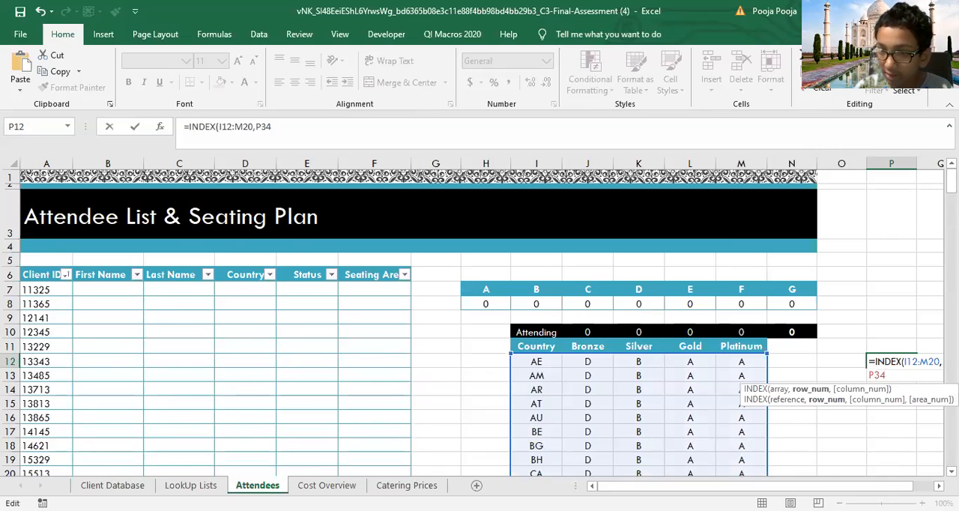
pyautogui.write('3')
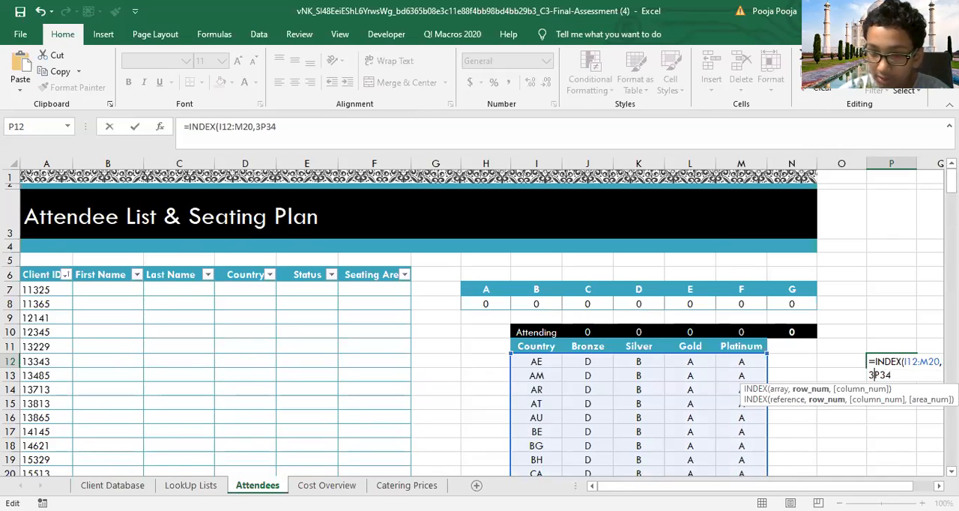
pyautogui.press('Delete')
pyautogui.press('Delete')
pyautogui.press('Delete')
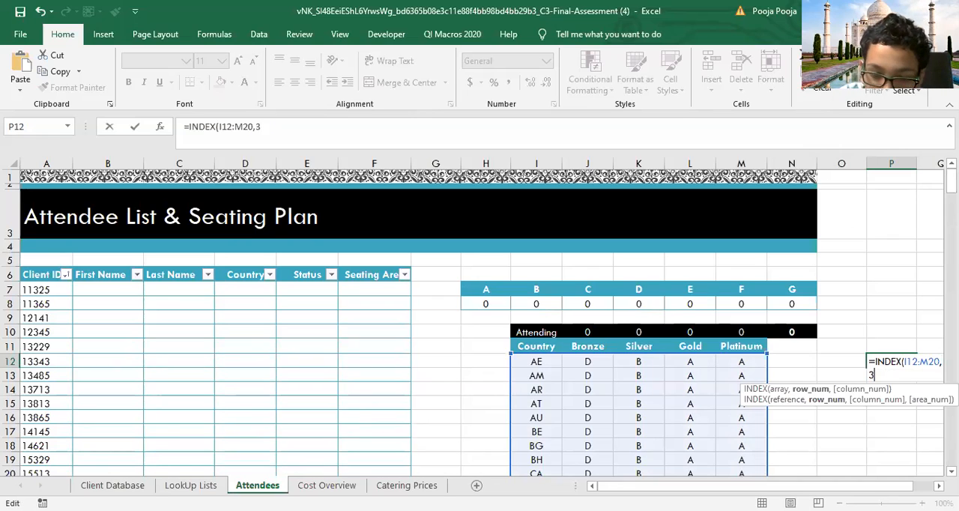
pyautogui.write(',')
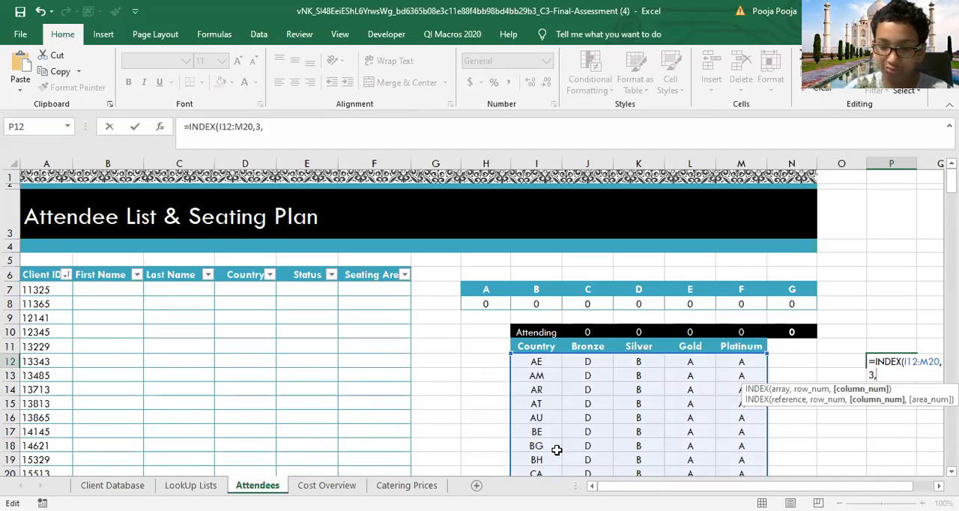
pyautogui.write('5)')
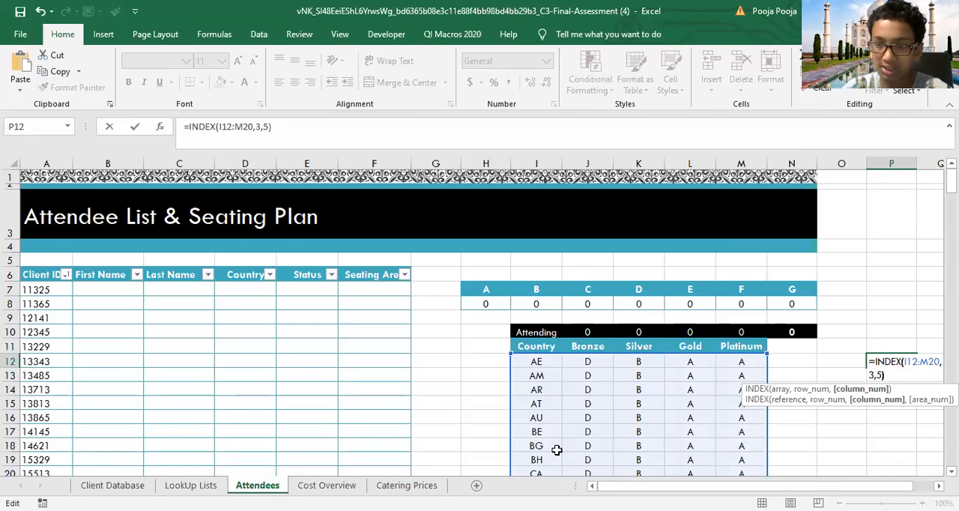
pyautogui.press('Return')
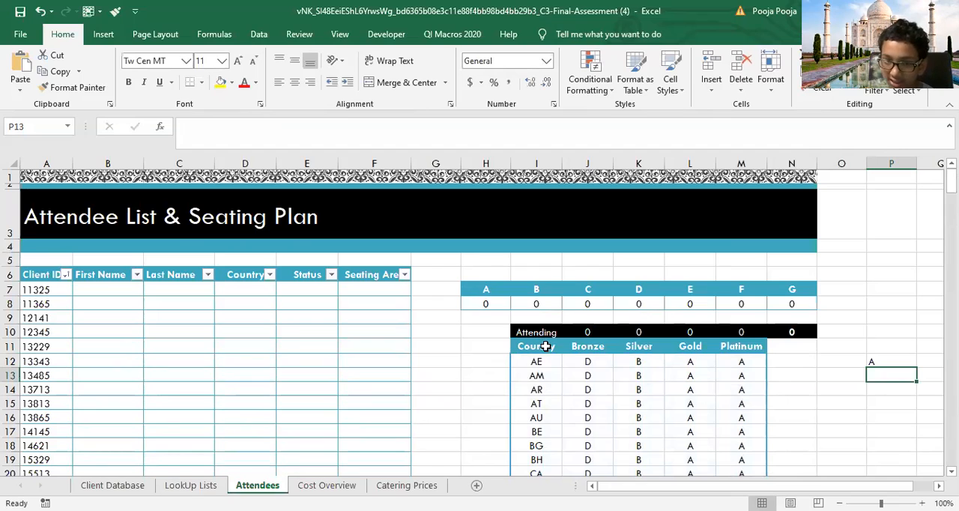
pyautogui.click(632, 162)
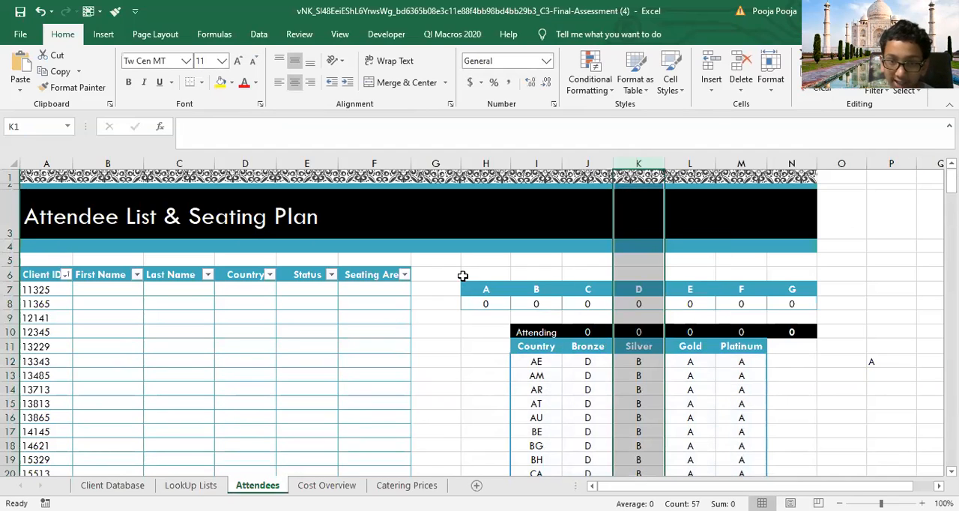
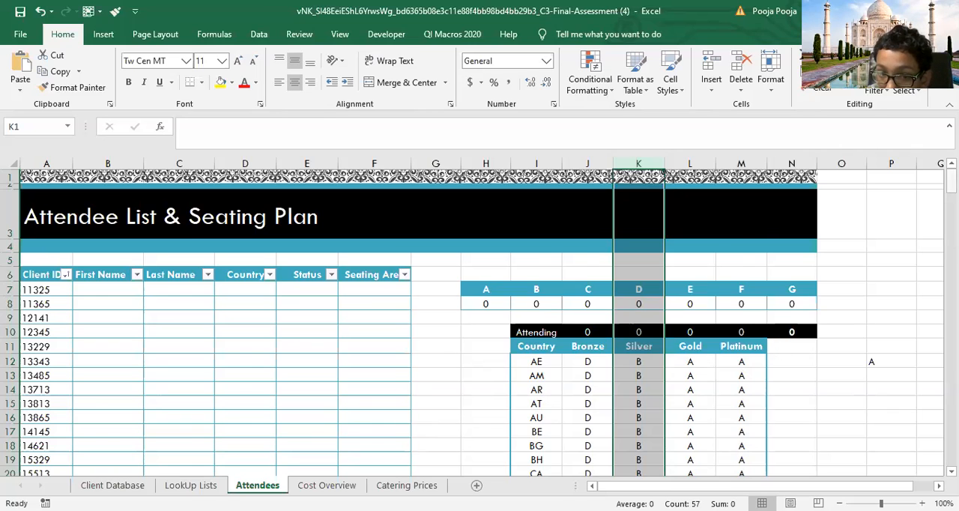
pyautogui.scroll(-4, 914, 337)
pyautogui.scroll(4, 914, 337)
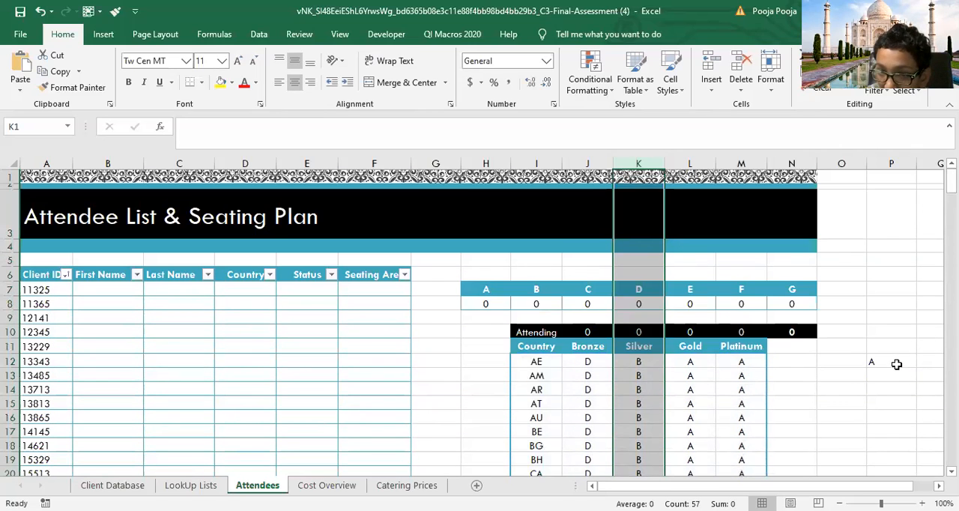
pyautogui.doubleClick(897, 364)
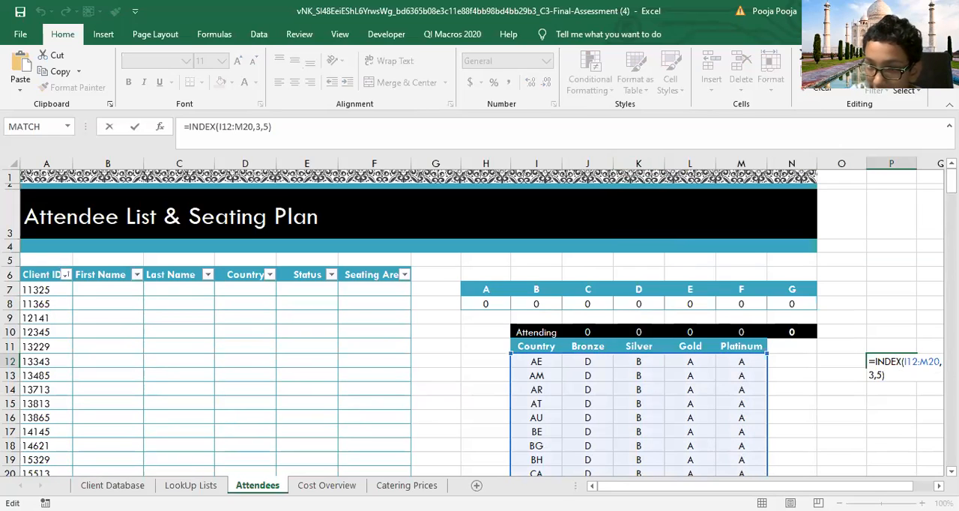
pyautogui.press('BackSpace')
pyautogui.press('BackSpace')
pyautogui.press('BackSpace')
pyautogui.press('BackSpace')
pyautogui.press('BackSpace')
pyautogui.press('BackSpace')
pyautogui.press('BackSpace')
pyautogui.press('BackSpace')
pyautogui.press('BackSpace')
pyautogui.press('BackSpace')
pyautogui.press('BackSpace')
pyautogui.press('BackSpace')
pyautogui.press('BackSpace')
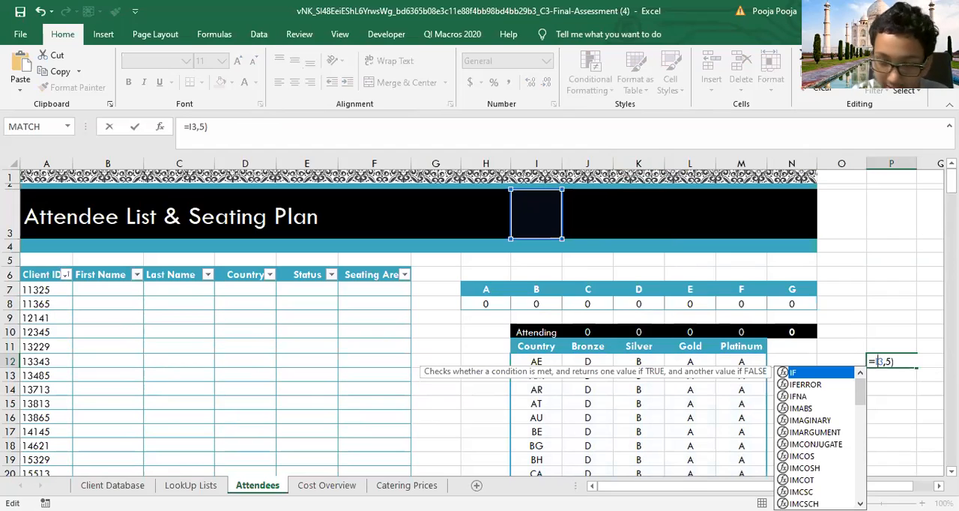
pyautogui.write('NDEX(')
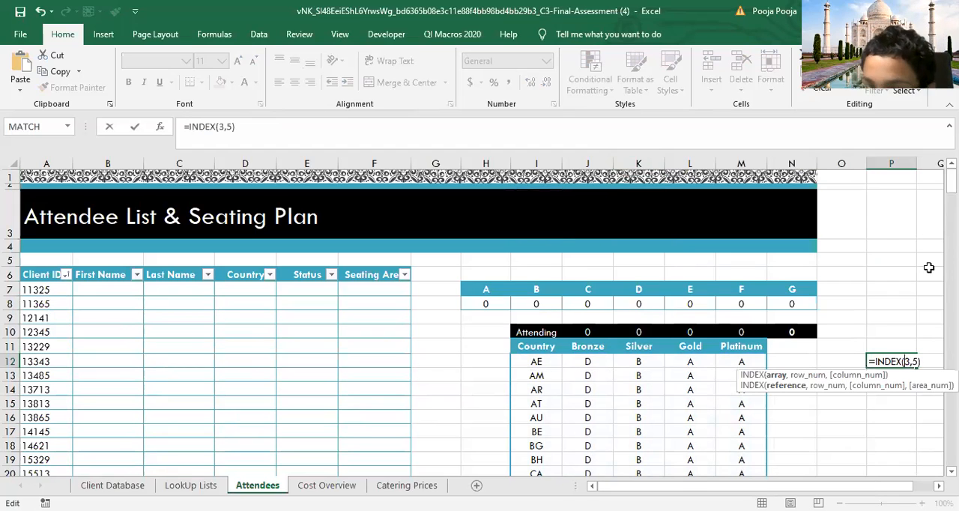
pyautogui.click(545, 368)
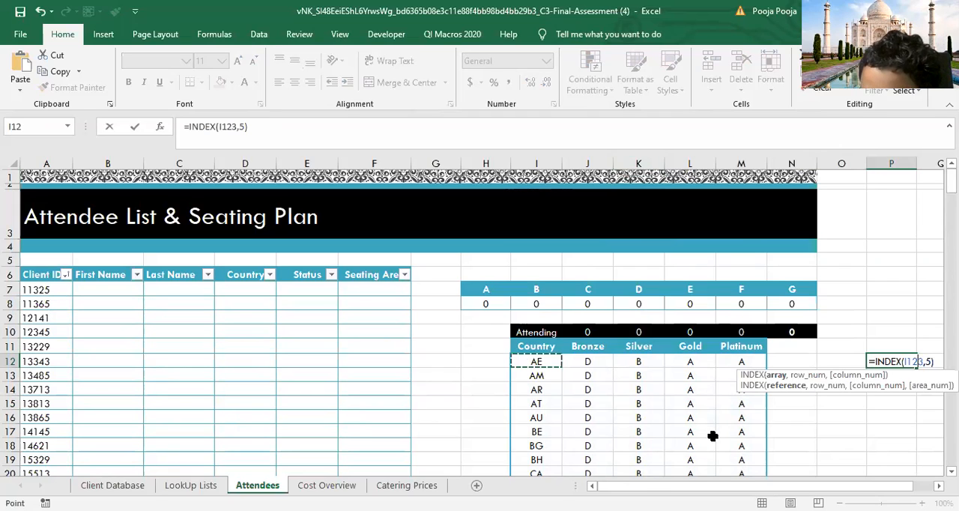
pyautogui.keyDown('shift'); pyautogui.click(739, 424); pyautogui.keyUp('shift')
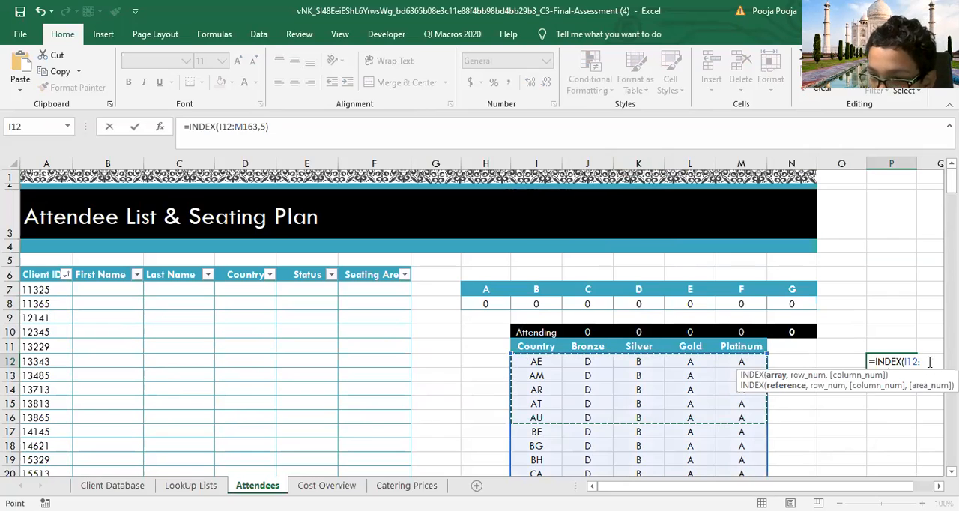
# Step: Clear P12 and start a new INDEX formula there with the range I12:M15 of the seating table as the array
pyautogui.hotkey('ctrl', 'z')
pyautogui.press('BackSpace')
pyautogui.press('BackSpace')
pyautogui.press('BackSpace')
pyautogui.press('BackSpace')
pyautogui.press('BackSpace')
pyautogui.press('BackSpace')
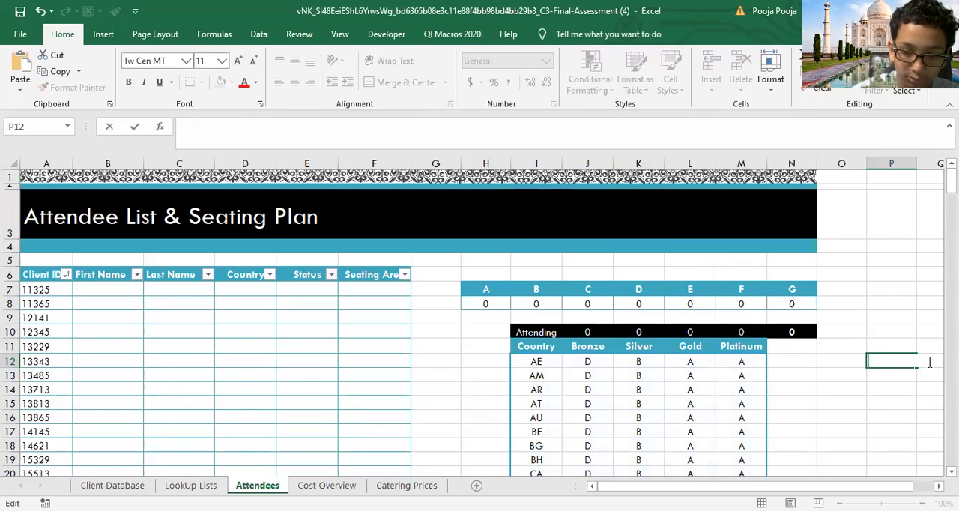
pyautogui.write('=')
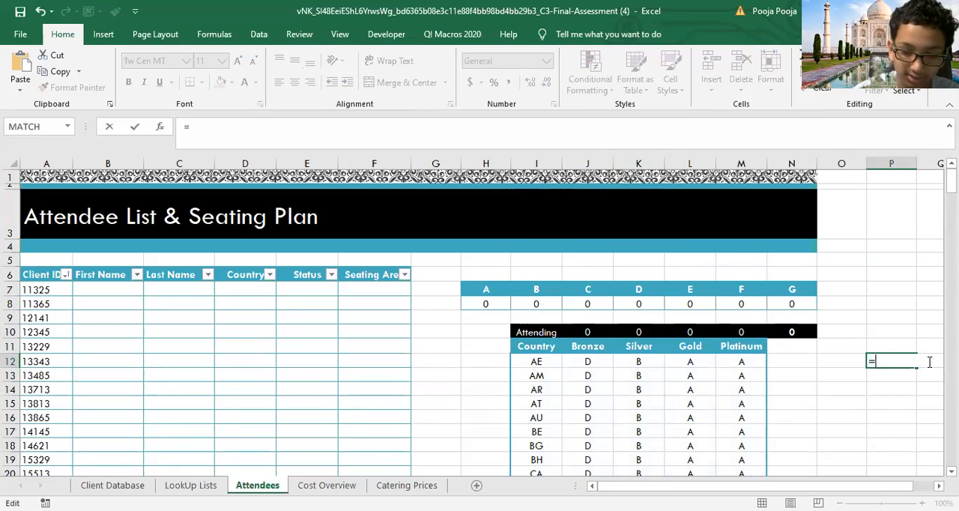
pyautogui.write('INDEX(')
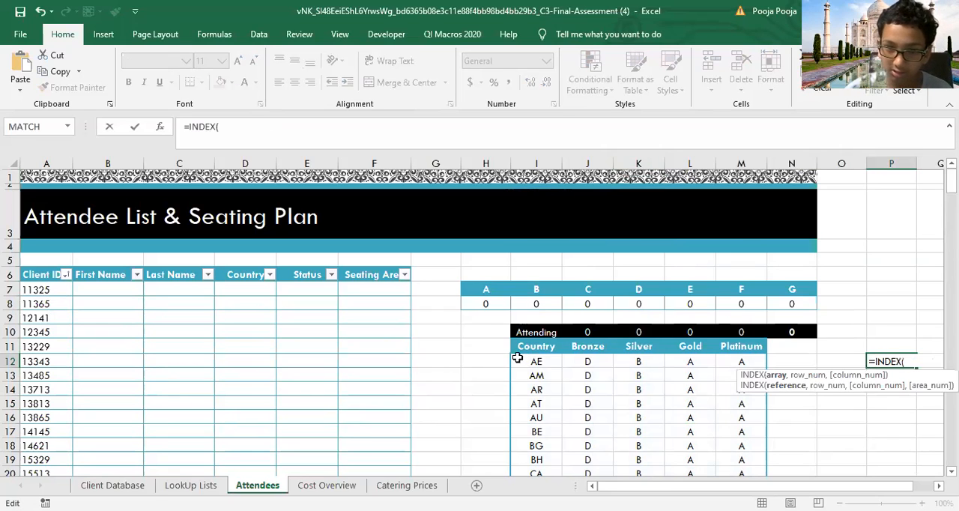
pyautogui.click(541, 363)
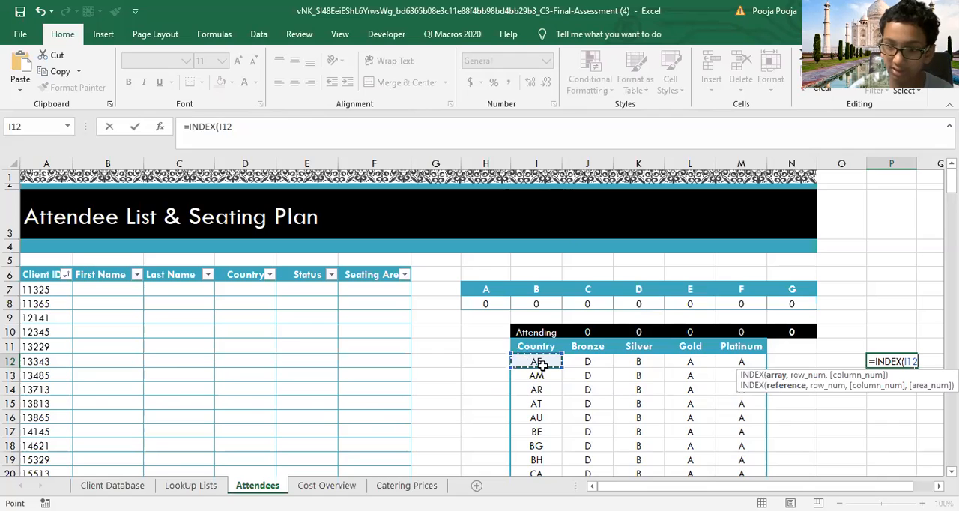
pyautogui.moveTo(541, 363); pyautogui.dragTo(749, 404)
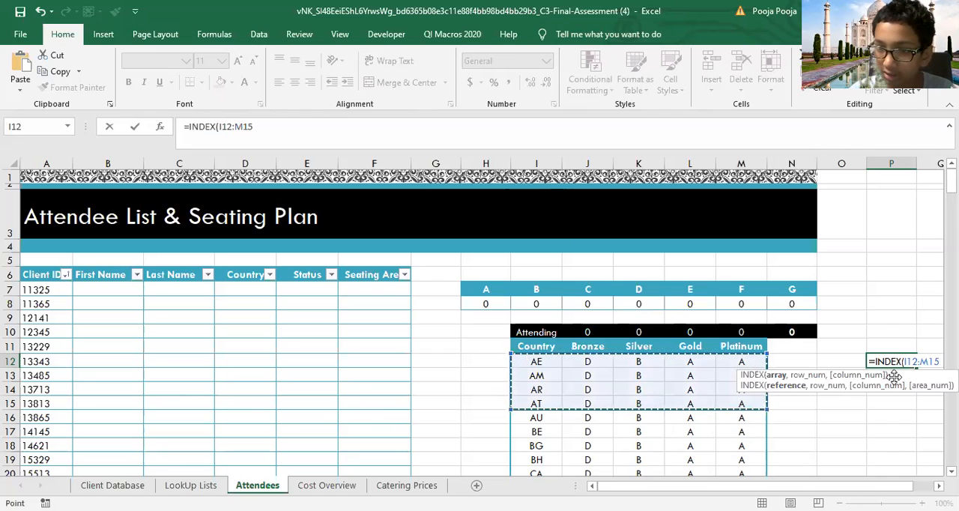
pyautogui.write(',')
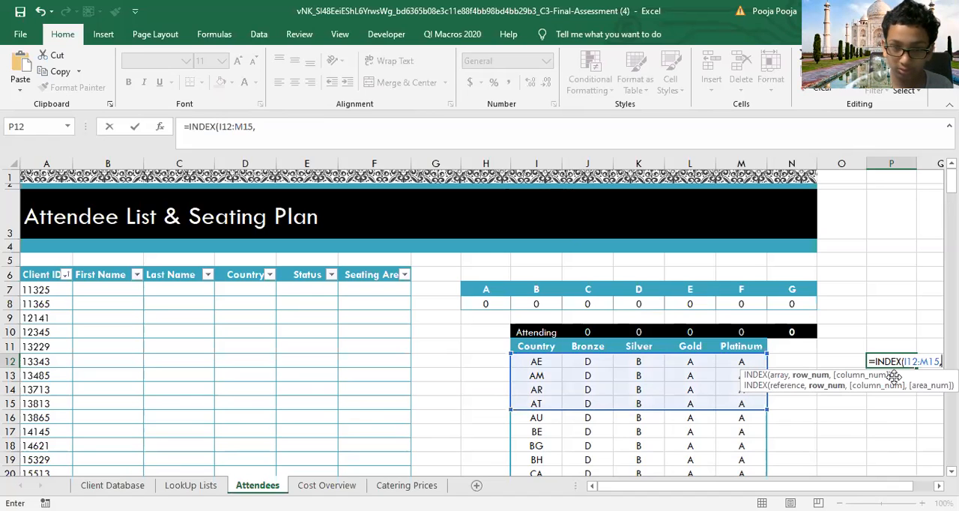
pyautogui.press('Down')
pyautogui.press('Down')
pyautogui.press('Down')
pyautogui.press('Down')
pyautogui.press('Down')
pyautogui.press('Down')
pyautogui.press('Down')
pyautogui.press('Down')
pyautogui.press('Down')
pyautogui.press('Down')
pyautogui.press('Down')
pyautogui.press('Down')
pyautogui.press('Down')
pyautogui.press('Down')
pyautogui.press('Down')
pyautogui.press('Down')
pyautogui.press('Down')
pyautogui.press('Down')
pyautogui.press('Down')
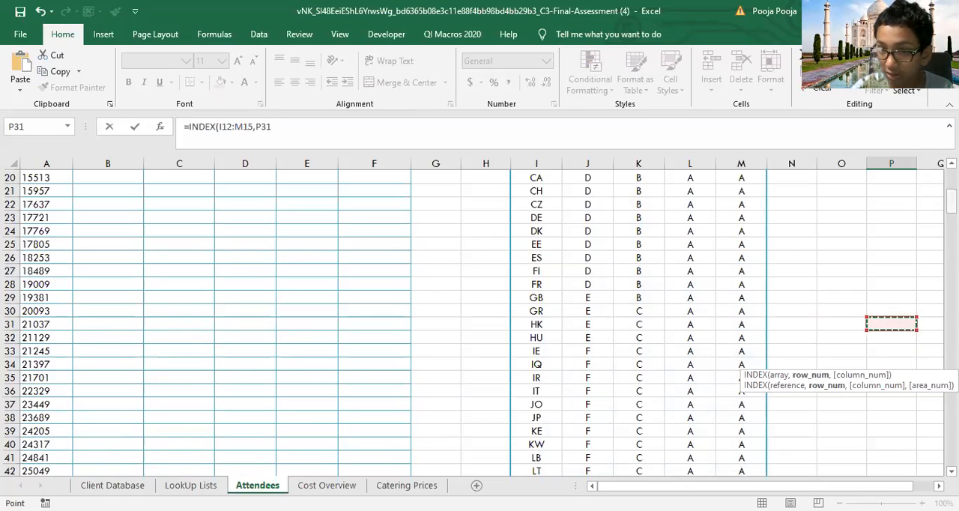
pyautogui.scroll(7, 885, 386)
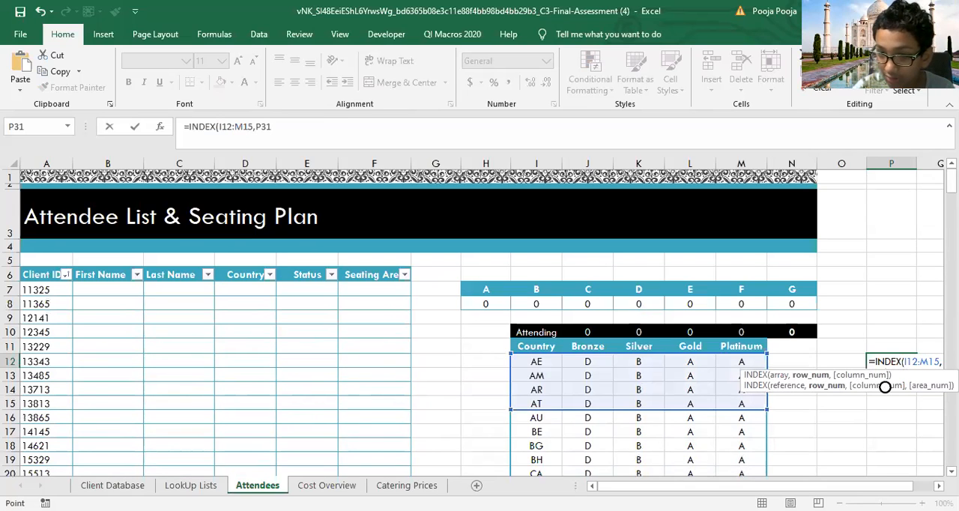
pyautogui.moveTo(894, 377); pyautogui.dragTo(866, 376)
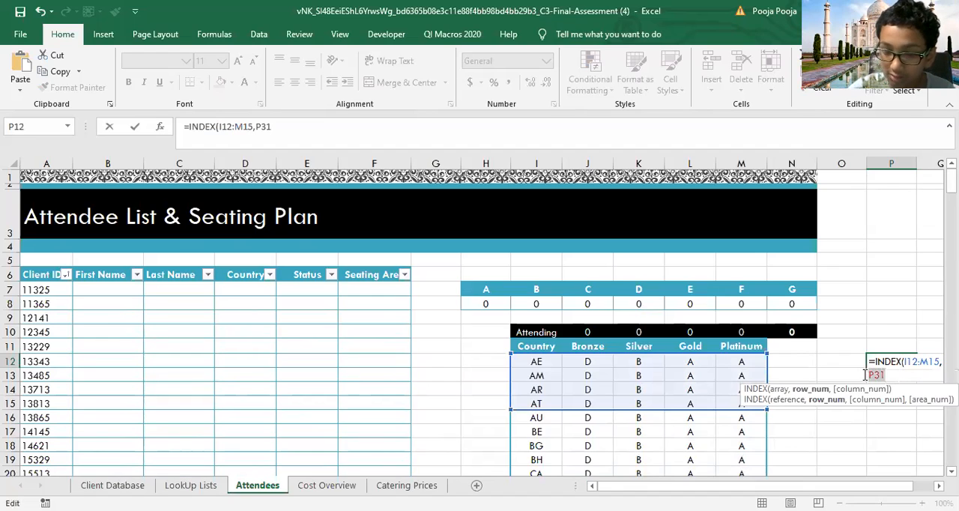
pyautogui.press('BackSpace')
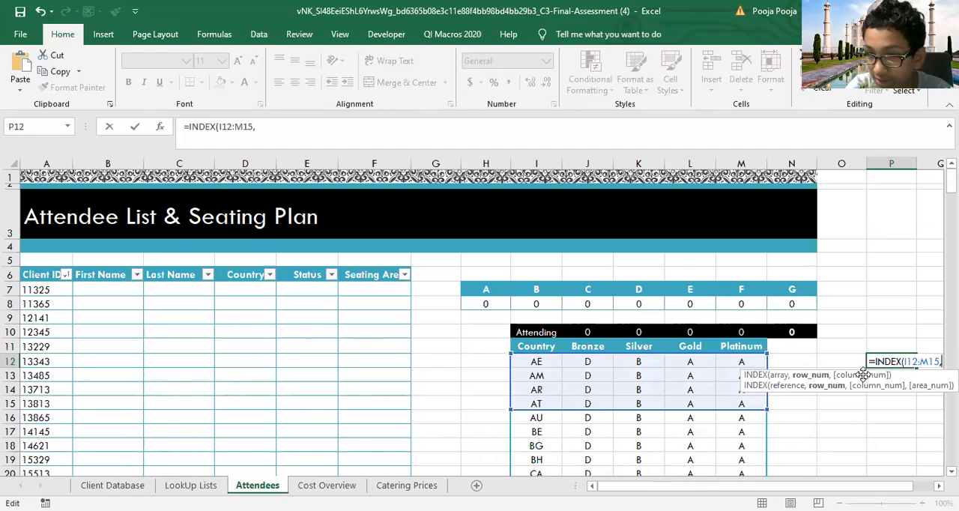
# Step: Complete the P12 INDEX formula with row number 3 and column number 2, and enter it
pyautogui.write('3,')
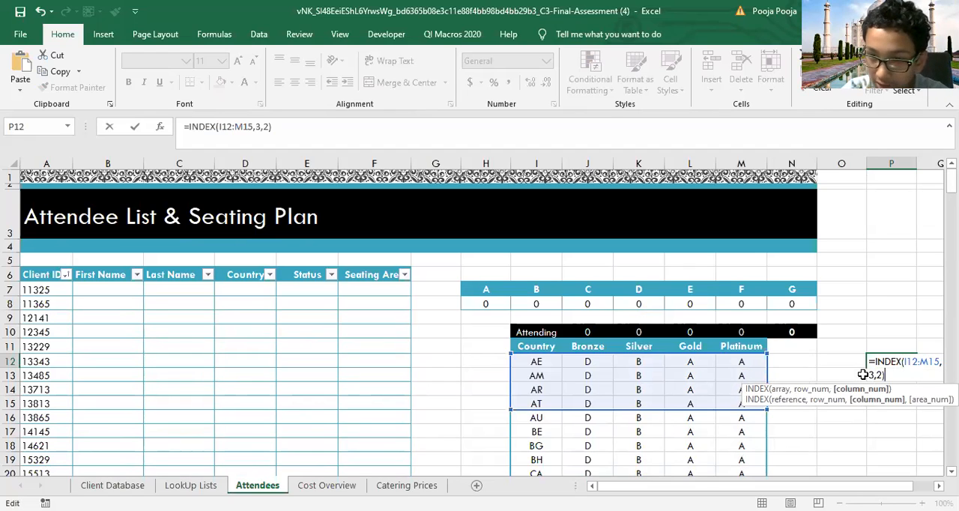
pyautogui.write('2)')
pyautogui.press('Return')
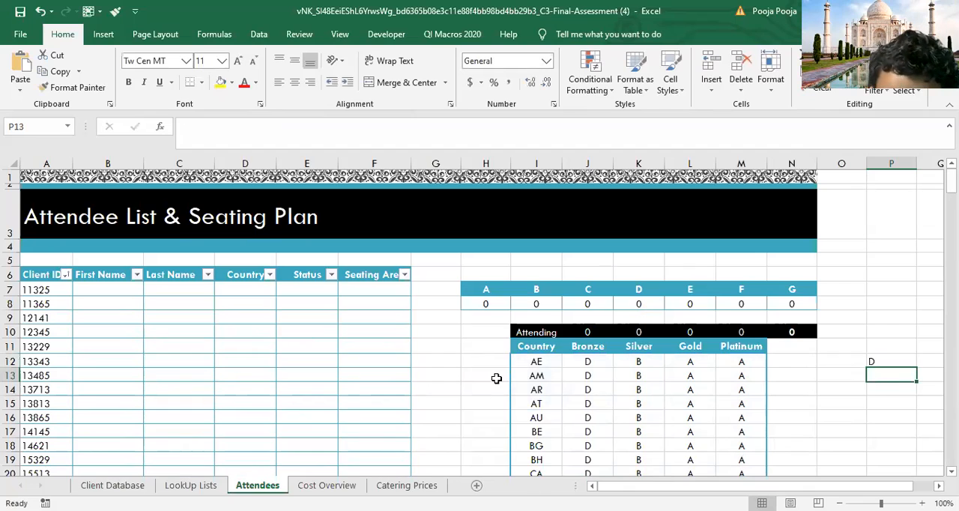
# Step: Check the P12 result against the AR row and the Bronze column of the seating table
pyautogui.click(492, 387)
pyautogui.moveTo(492, 387); pyautogui.dragTo(732, 388)
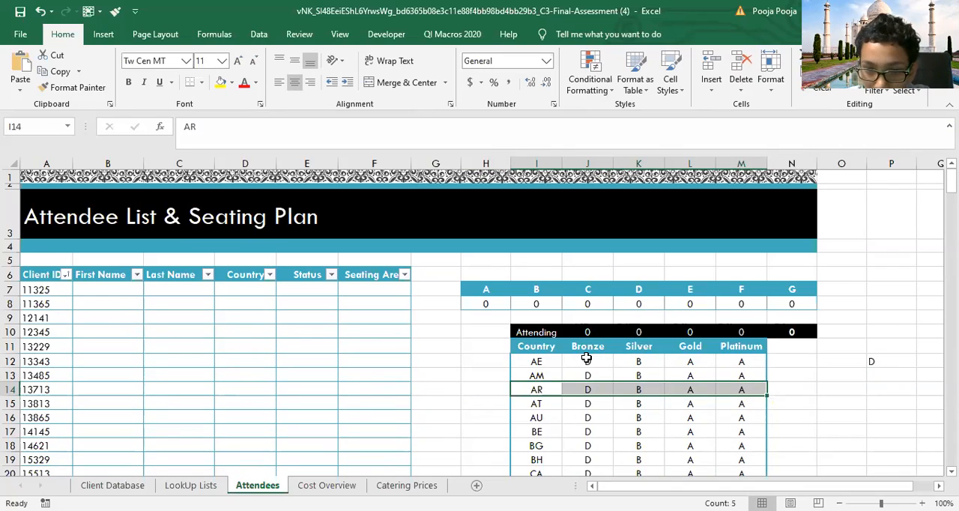
pyautogui.moveTo(587, 359); pyautogui.dragTo(584, 410)
pyautogui.click(589, 388)
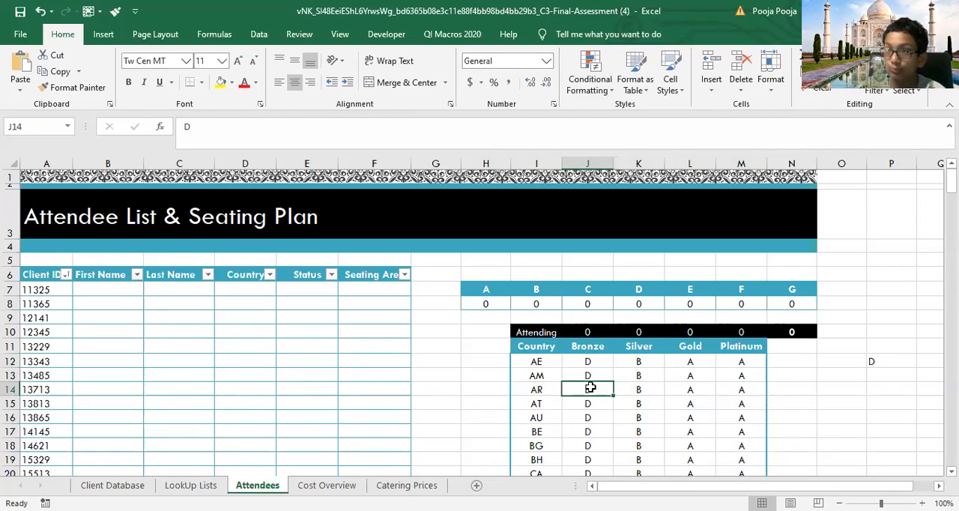
pyautogui.click(873, 363)
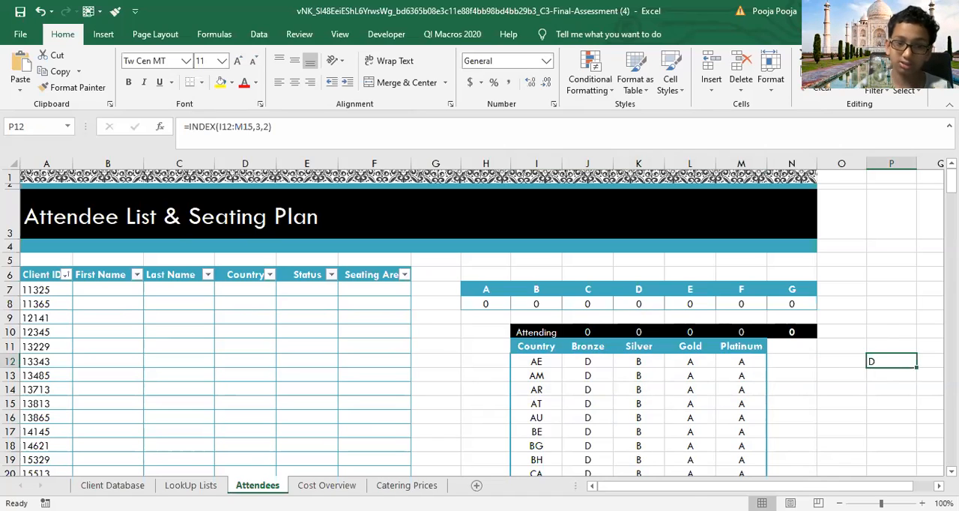
# Step: On the Cost Overview sheet, run Error Checking on the Total Cost cell D9 and close the check
pyautogui.click(405, 486)
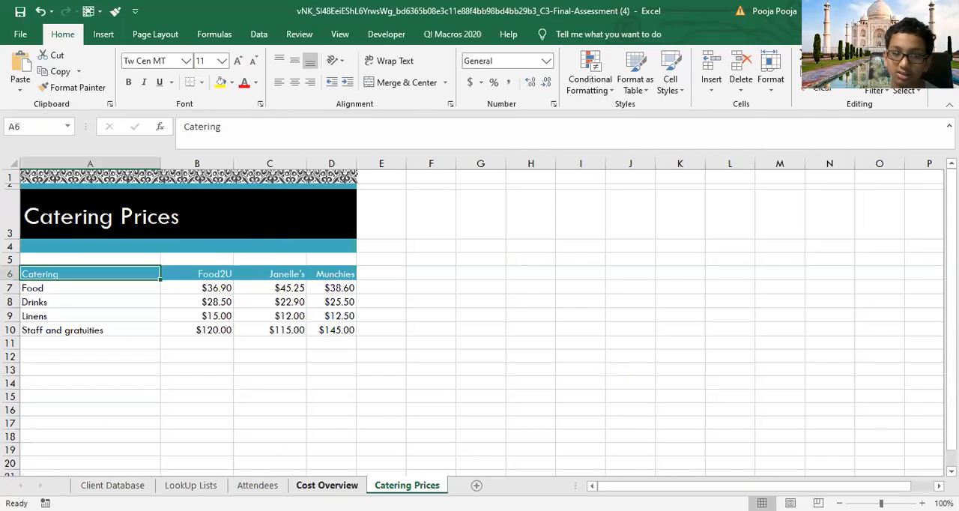
pyautogui.click(327, 485)
pyautogui.moveTo(479, 367); pyautogui.dragTo(585, 360)
pyautogui.click(415, 324)
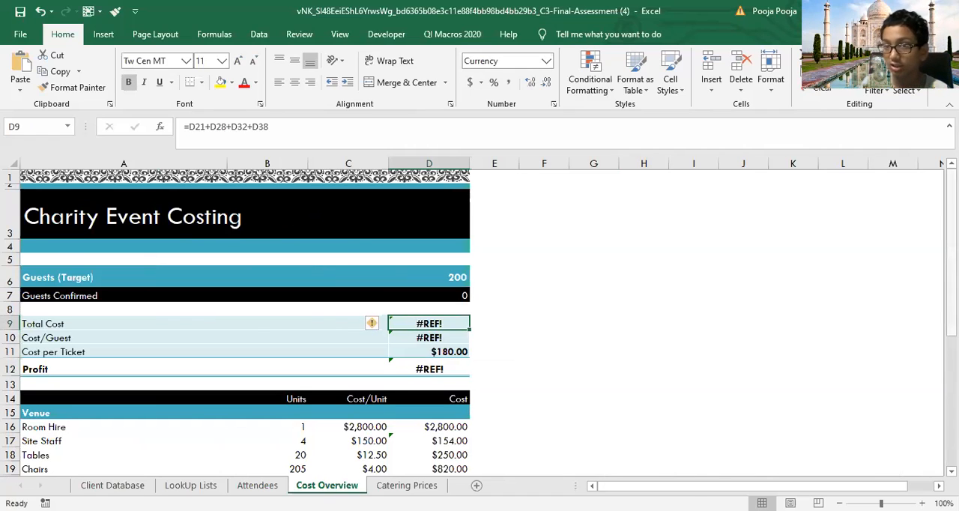
pyautogui.scroll(-2, 621, 195)
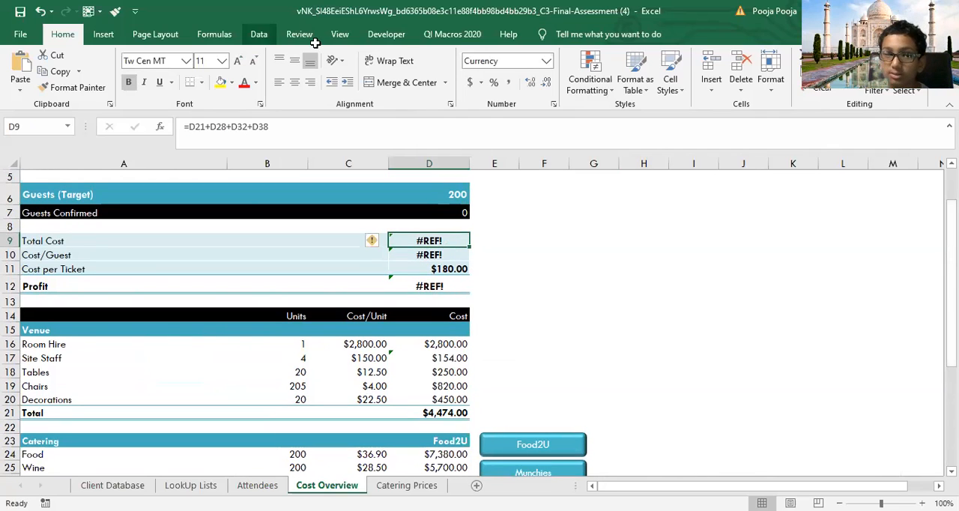
pyautogui.click(259, 35)
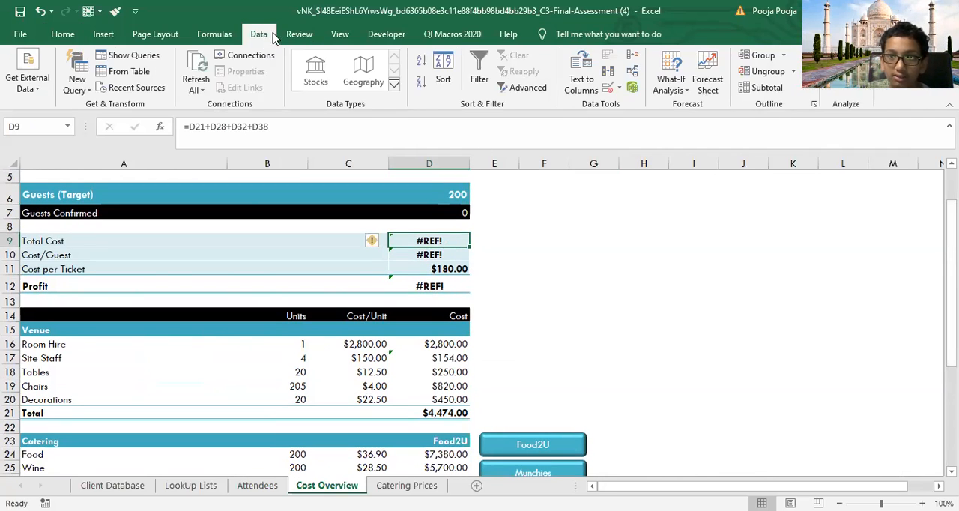
pyautogui.click(214, 33)
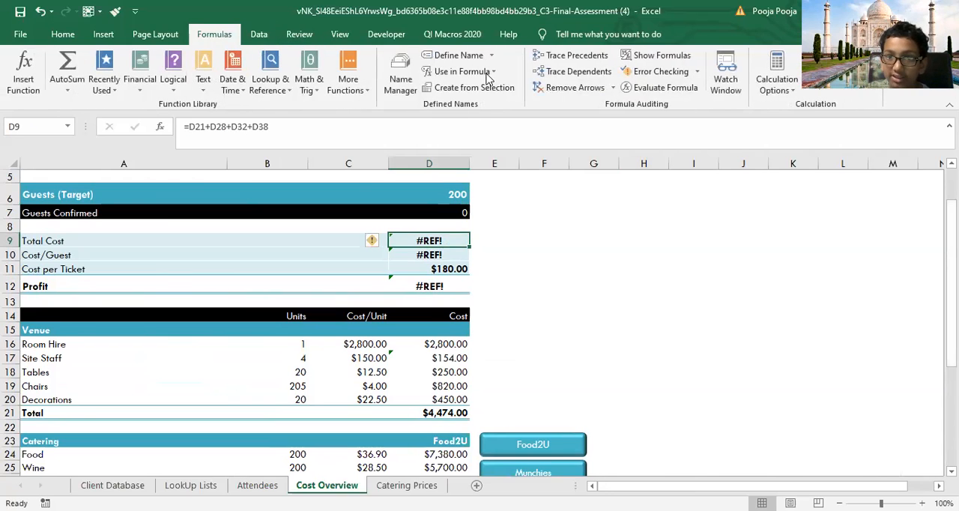
pyautogui.click(644, 72)
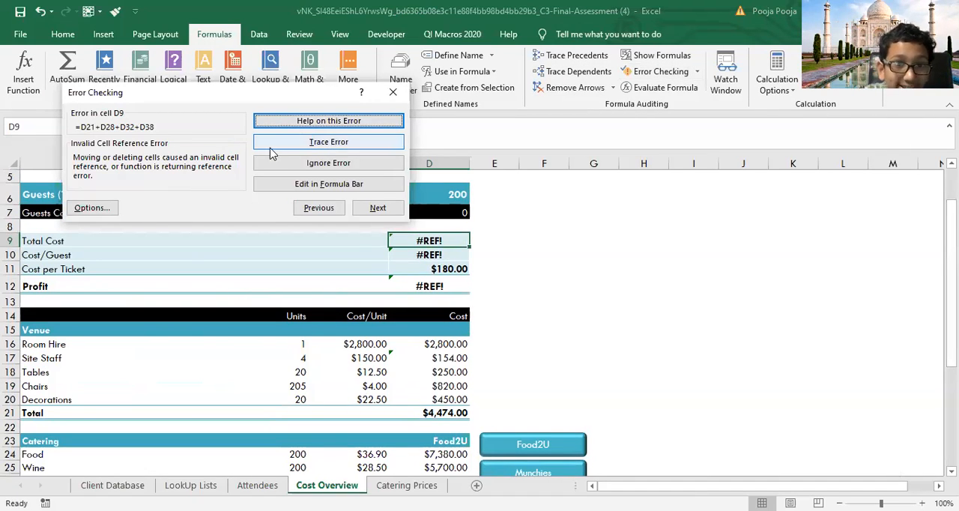
pyautogui.click(391, 95)
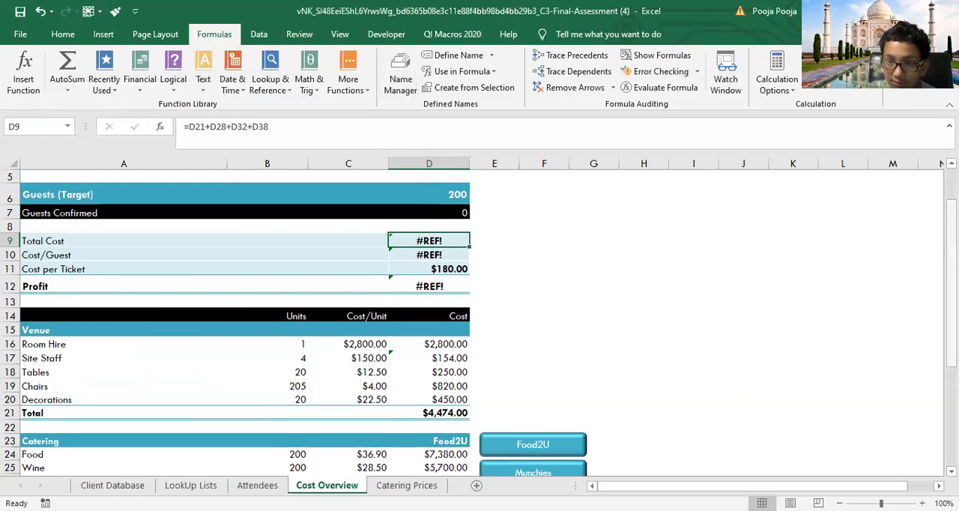
# Step: Run Error Checking on the Staff and gratuities cost per unit in C27, evaluate its calculation steps, and close the check
pyautogui.scroll(-3, 430, 459)
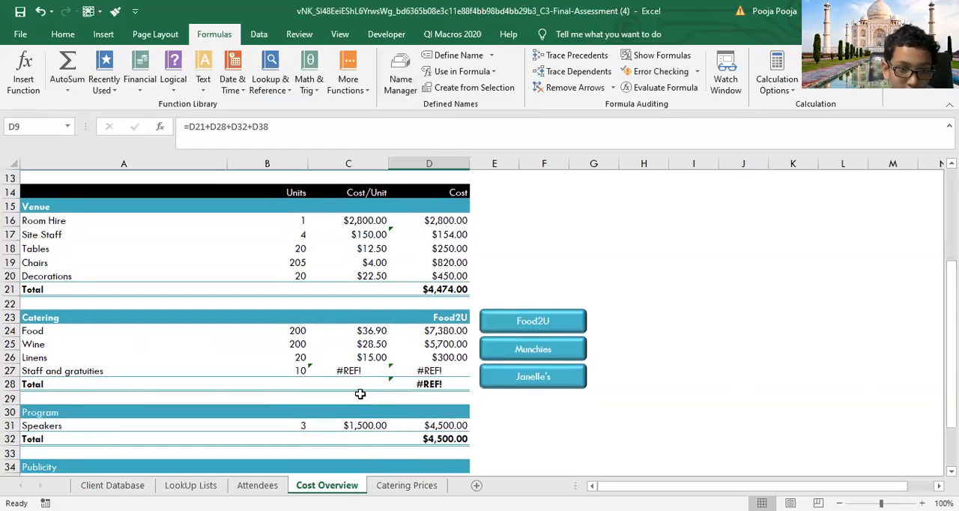
pyautogui.click(359, 370)
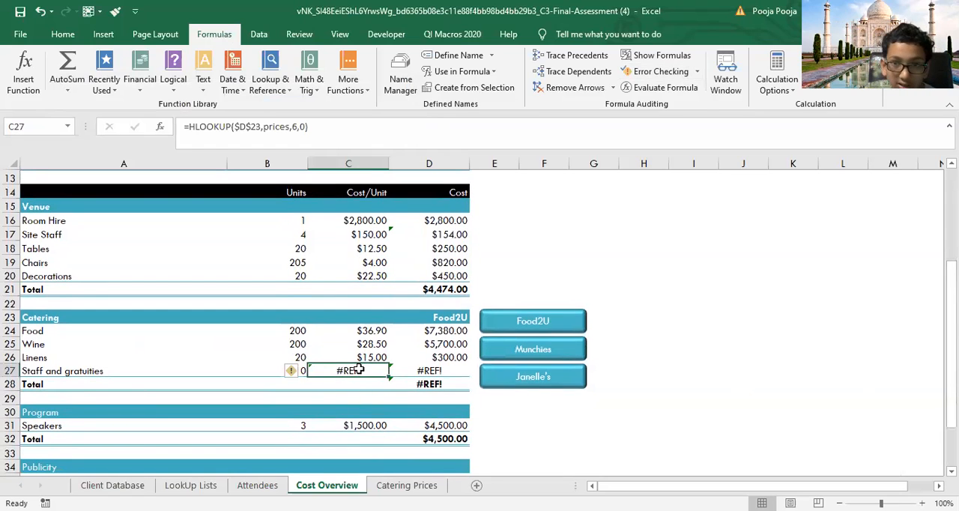
pyautogui.click(659, 71)
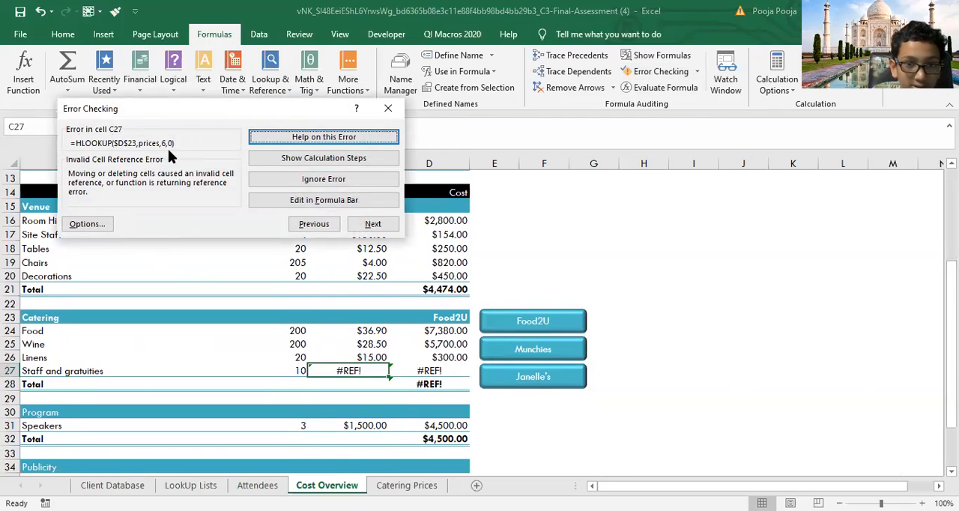
pyautogui.click(322, 158)
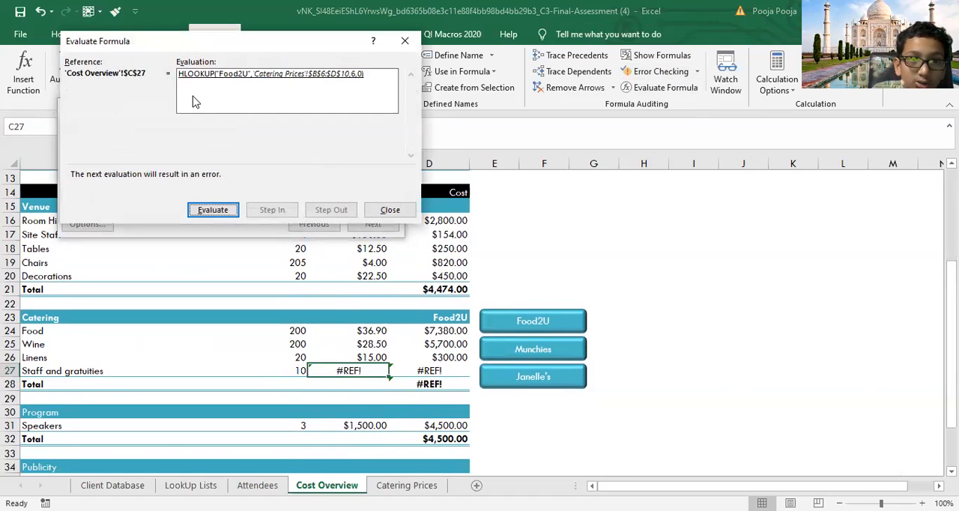
pyautogui.click(214, 210)
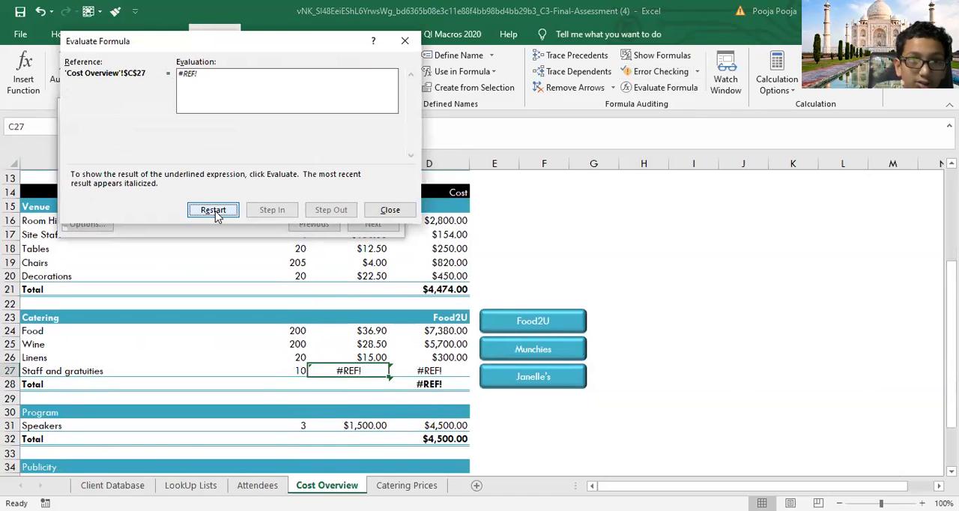
pyautogui.click(406, 211)
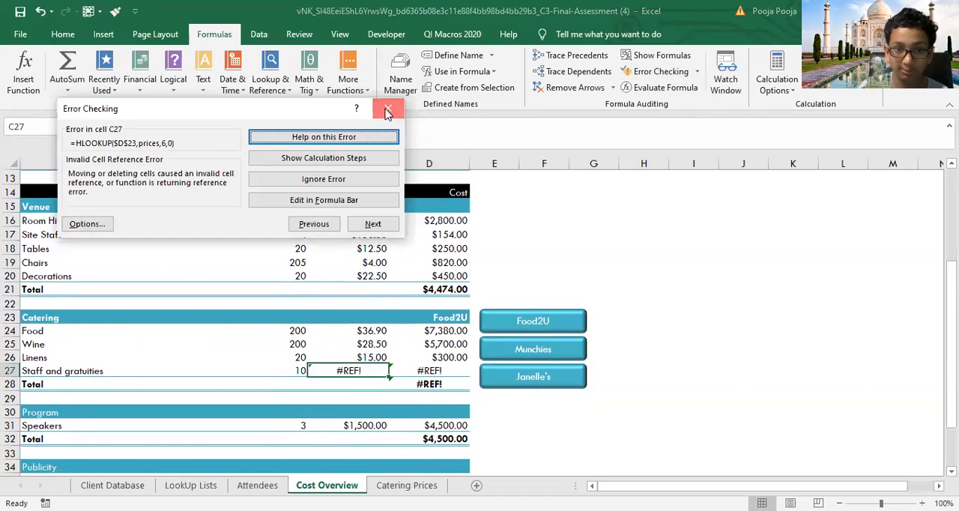
pyautogui.click(388, 111)
# Step: Examine the HLOOKUP row index numbers in the Food, Wine and Linens cost per unit cells C24 to C26
pyautogui.doubleClick(361, 332)
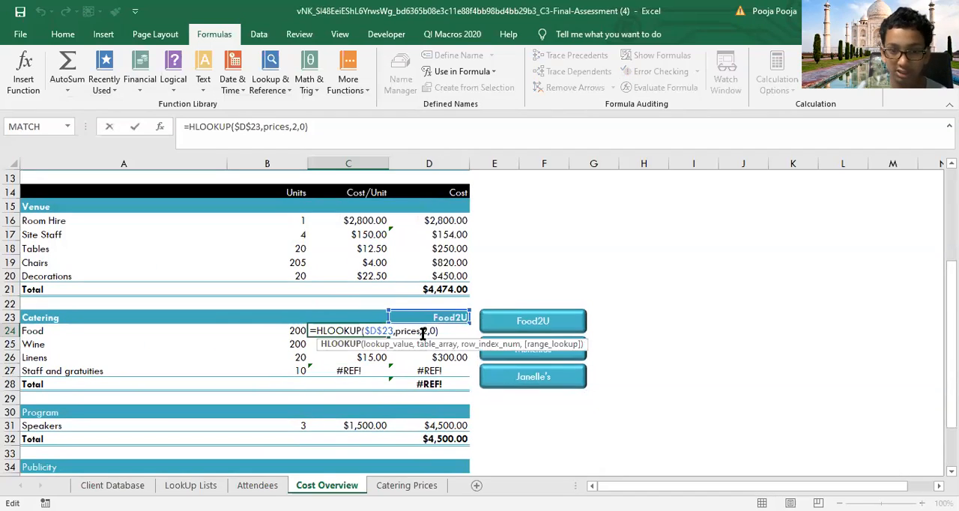
pyautogui.press('Return')
pyautogui.click(347, 343)
pyautogui.doubleClick(347, 343)
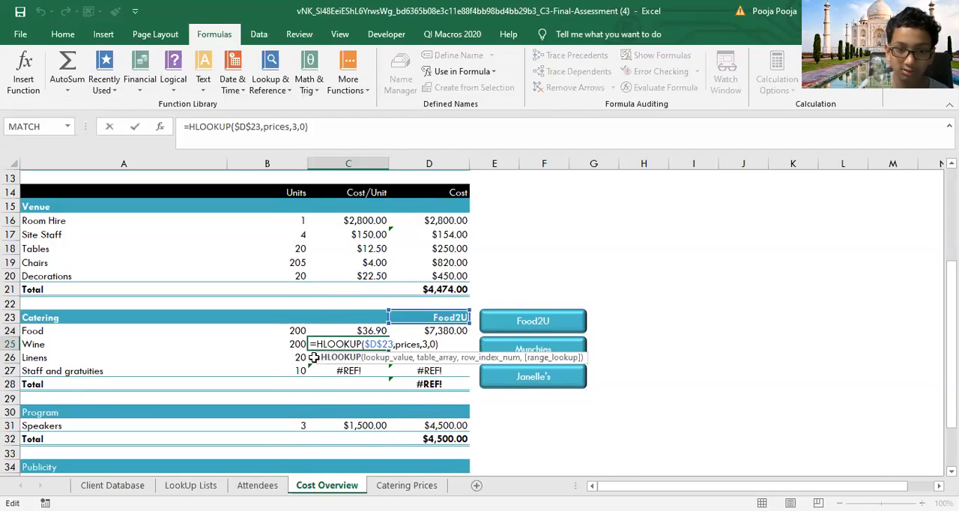
pyautogui.press('Return')
pyautogui.doubleClick(324, 357)
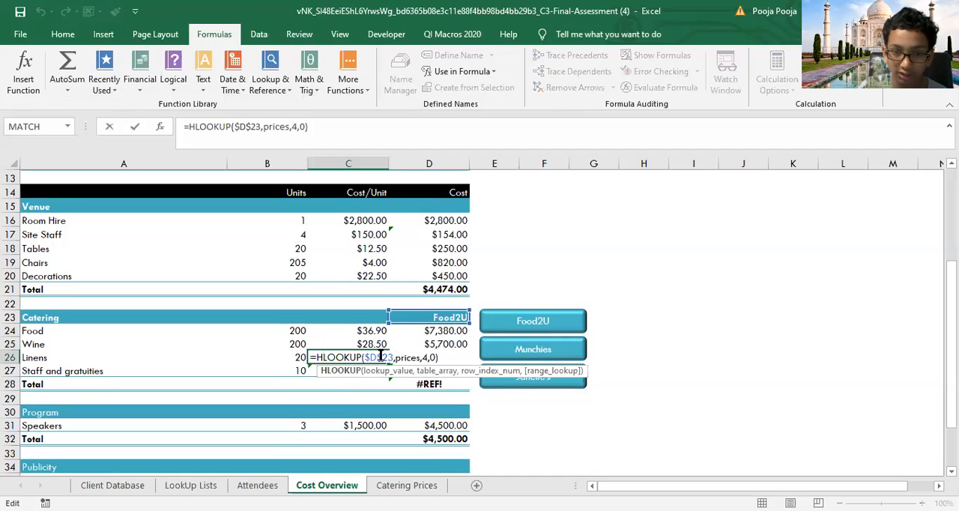
pyautogui.press('Return')
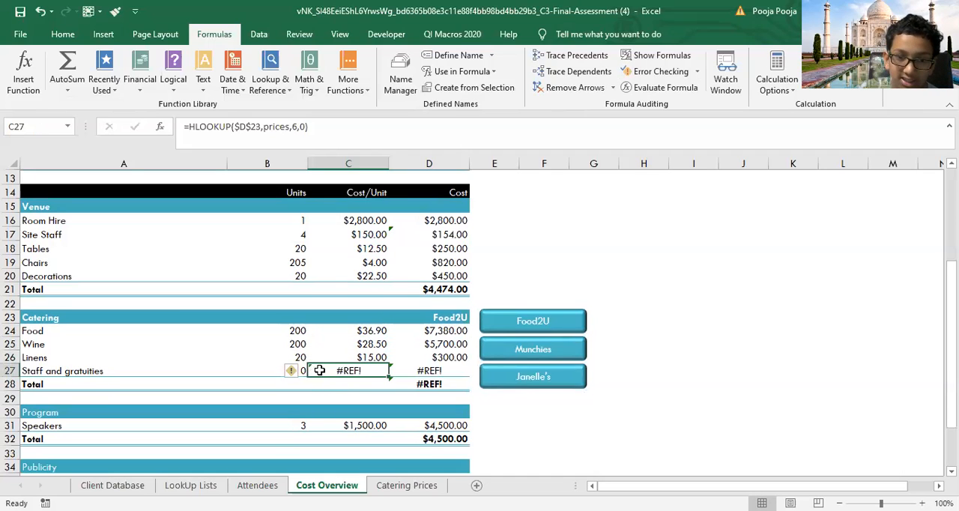
# Step: Correct the Staff and gratuities cost per unit formula in C27 to use row index number 5
pyautogui.doubleClick(390, 370)
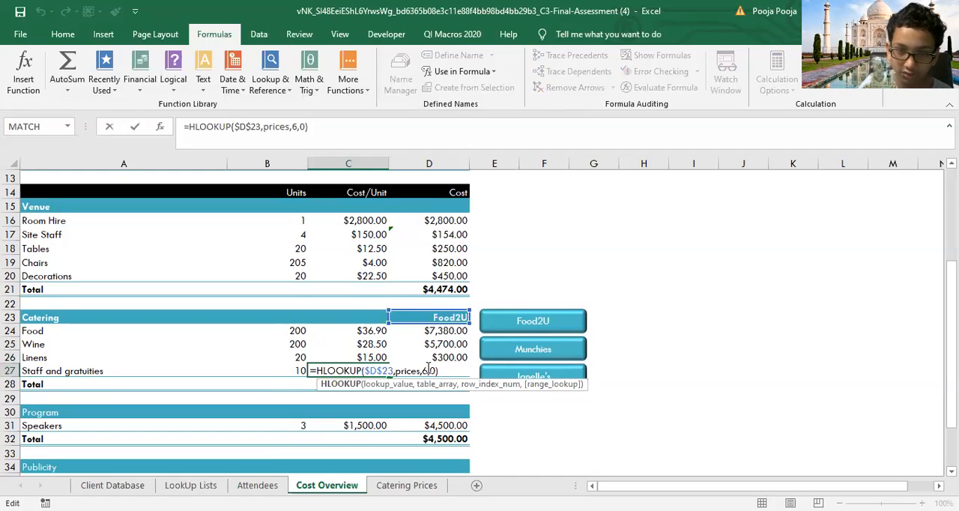
pyautogui.click(426, 371)
pyautogui.press('BackSpace')
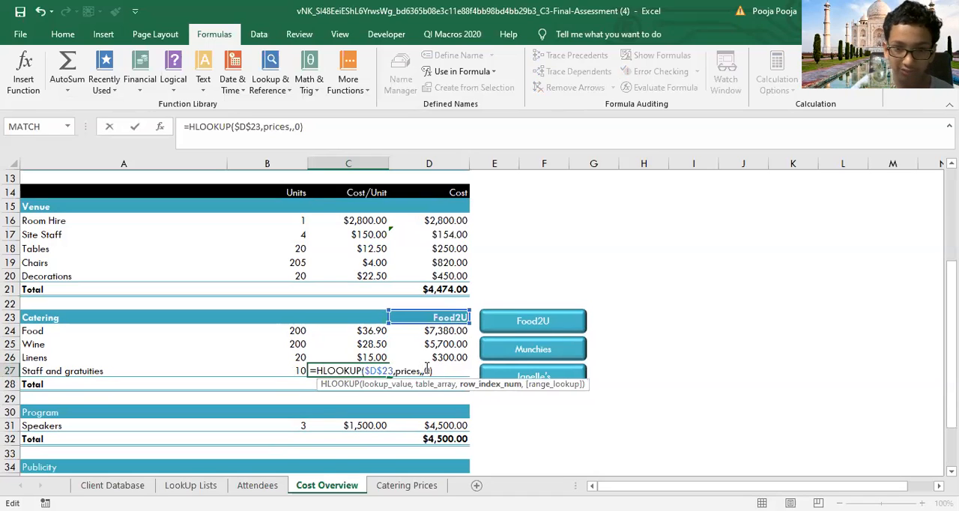
pyautogui.press('Return')
pyautogui.doubleClick(367, 371)
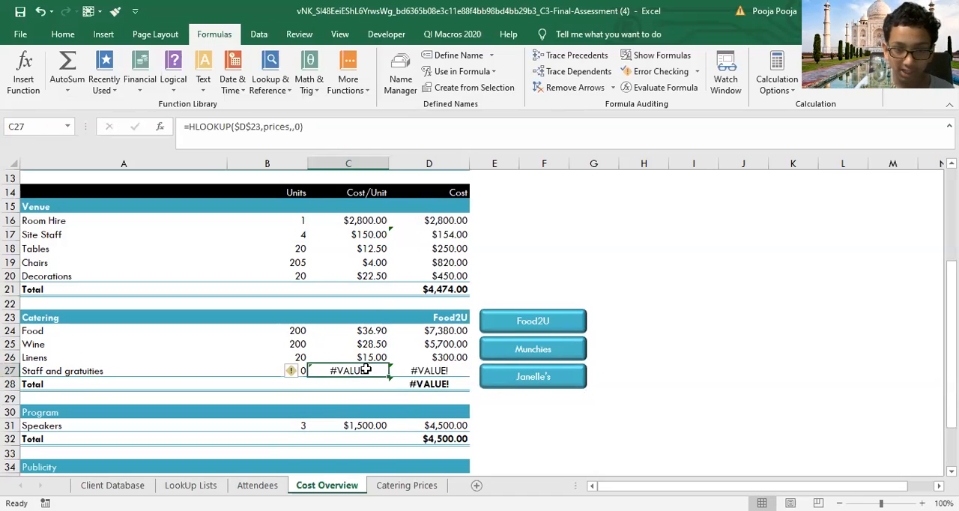
pyautogui.doubleClick(423, 370)
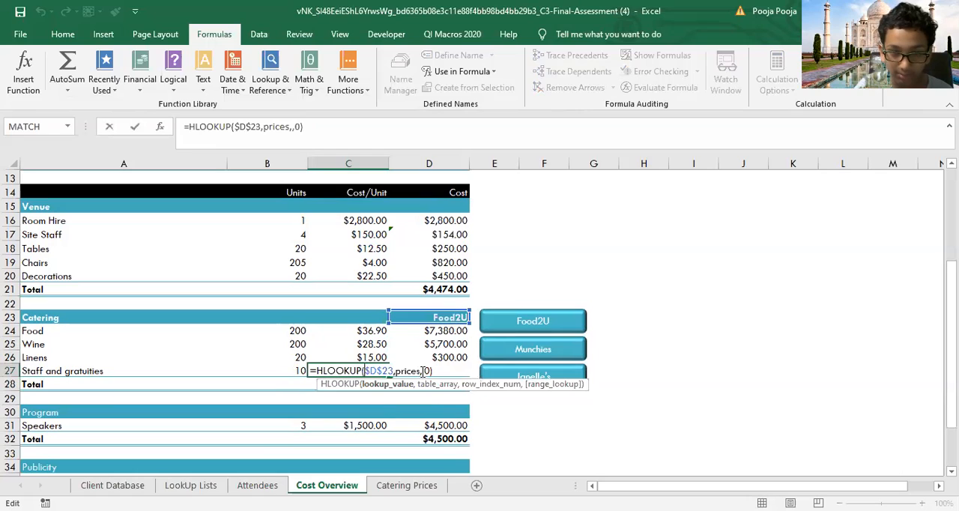
pyautogui.write('5')
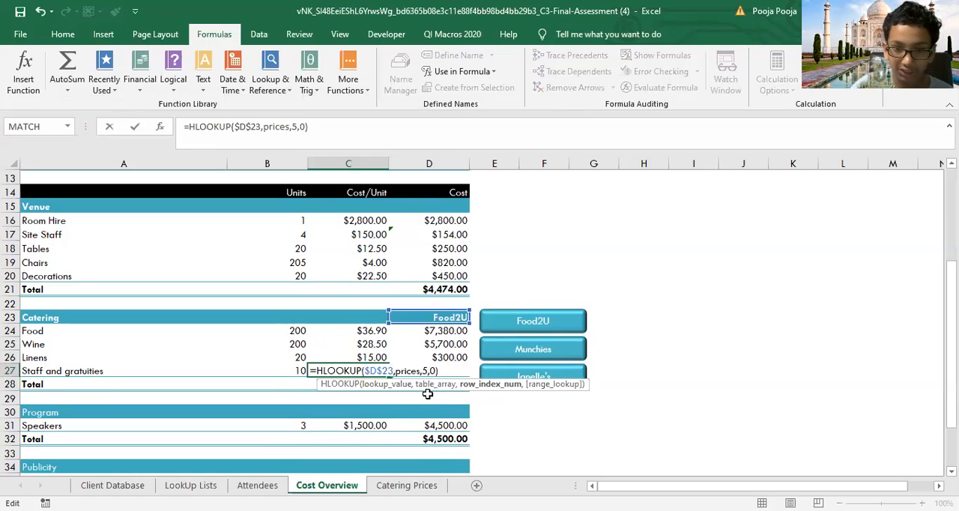
pyautogui.press('Return')
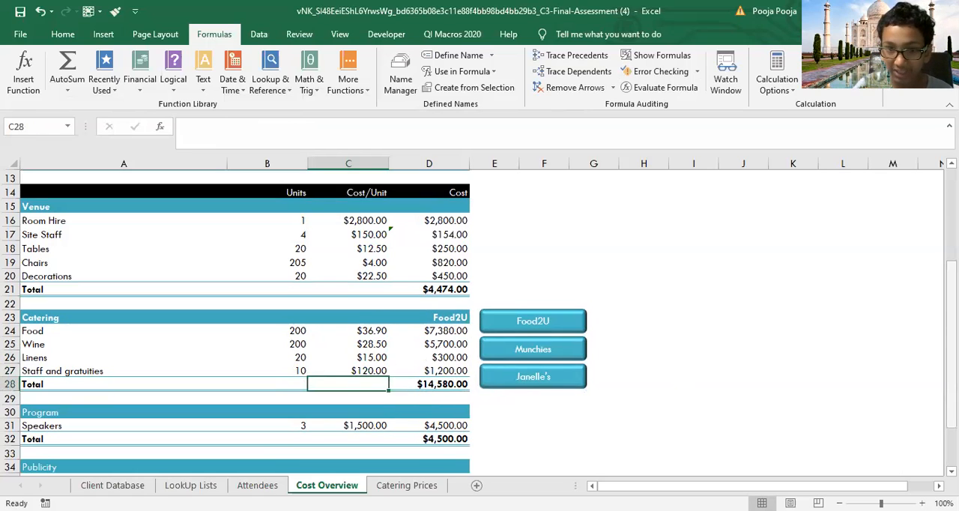
# Step: Review the recalculated cost summary on Cost Overview and the caterers' price table on the Catering Prices sheet
pyautogui.scroll(4, 479, 322)
pyautogui.scroll(-4, 480, 323)
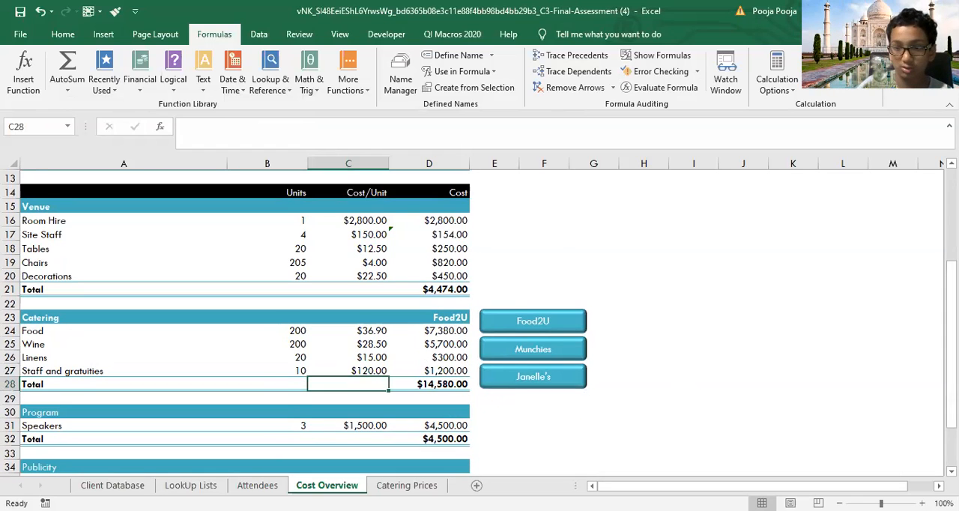
pyautogui.scroll(4, 480, 322)
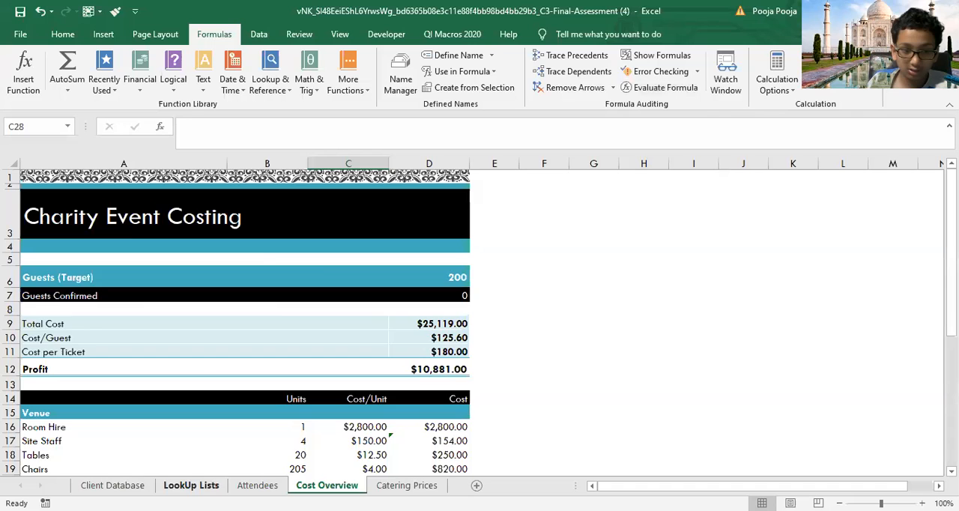
pyautogui.click(191, 486)
pyautogui.click(405, 486)
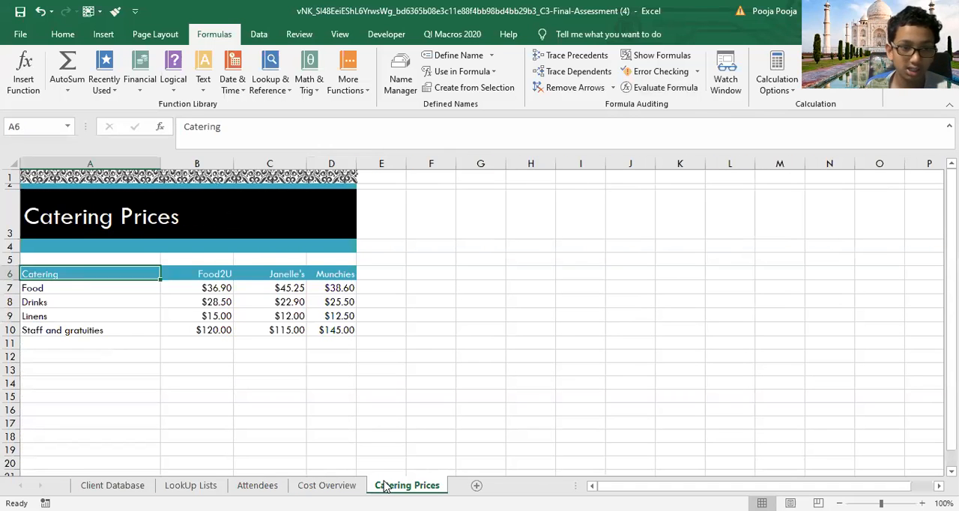
pyautogui.click(190, 485)
pyautogui.click(257, 486)
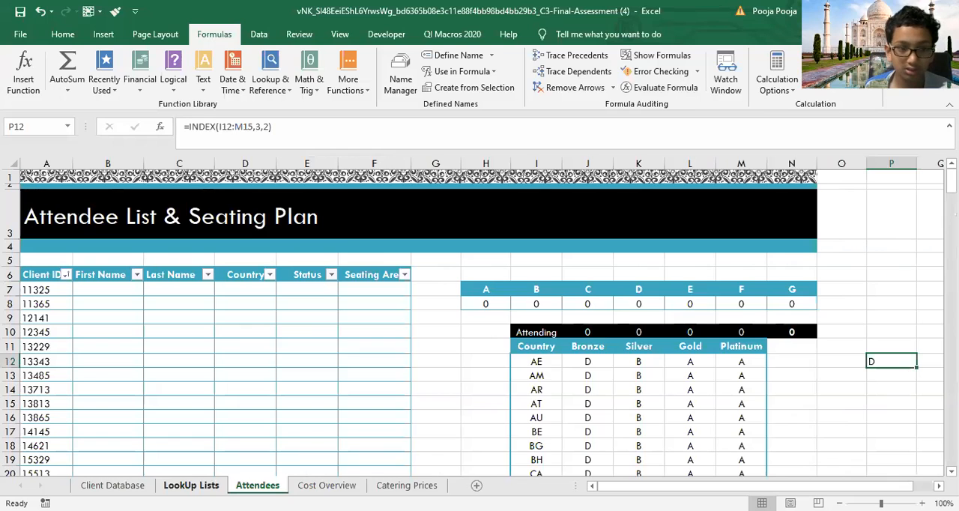
# Step: Look over the Client Database and LookUp Lists sheets, and inspect the COUNTIFS formula in I8 on the Attendees sheet
pyautogui.click(113, 485)
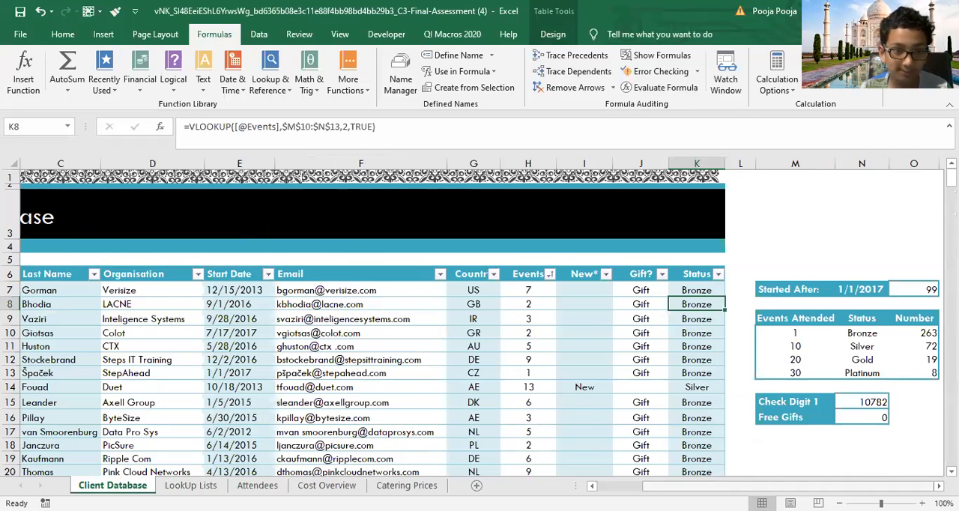
pyautogui.hscroll(-5, 375, 375)
pyautogui.click(191, 485)
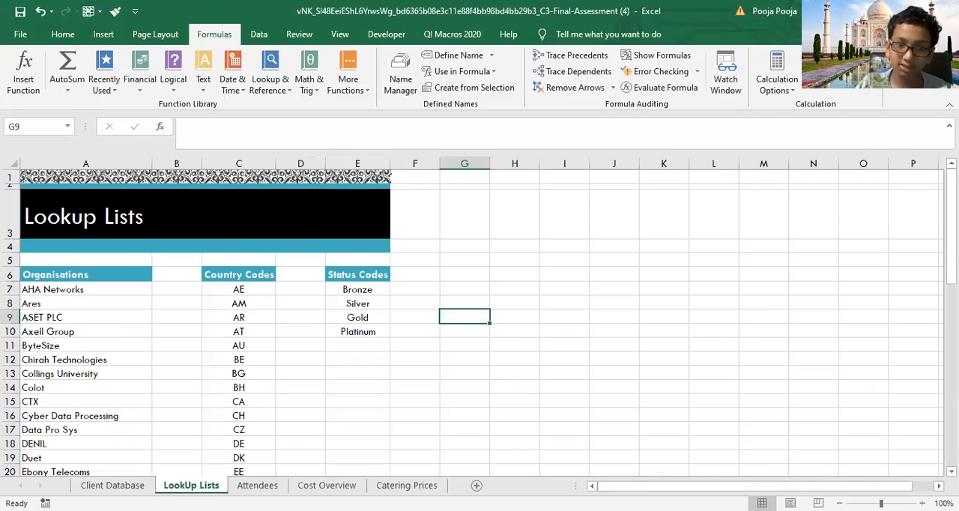
pyautogui.click(257, 485)
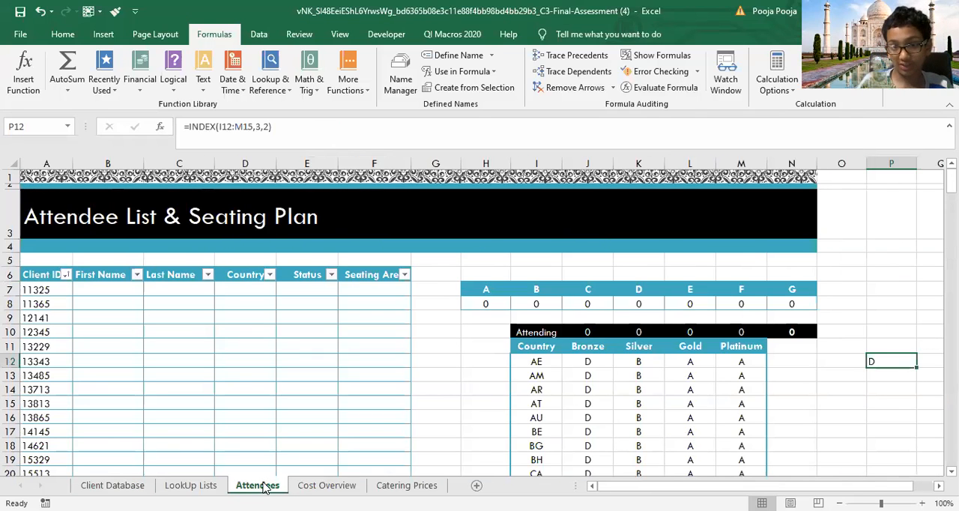
pyautogui.click(537, 303)
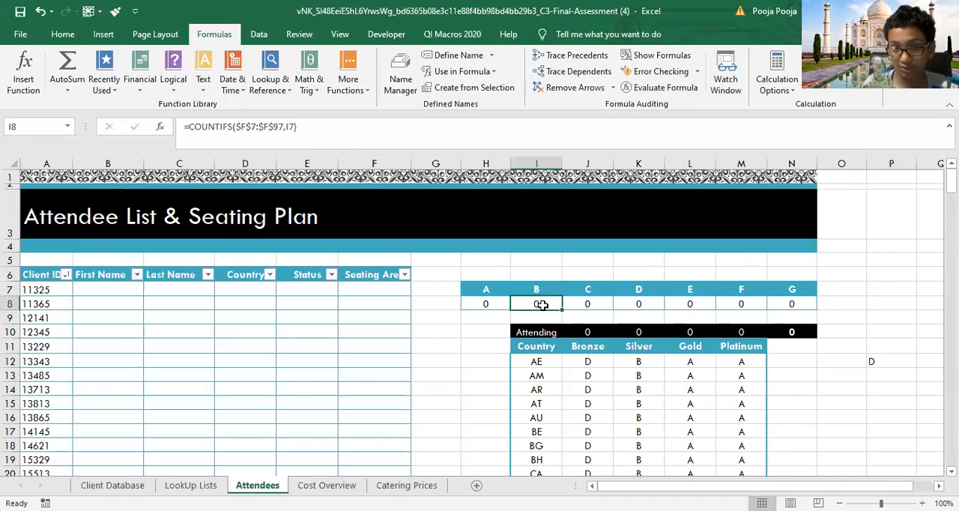
pyautogui.doubleClick(554, 302)
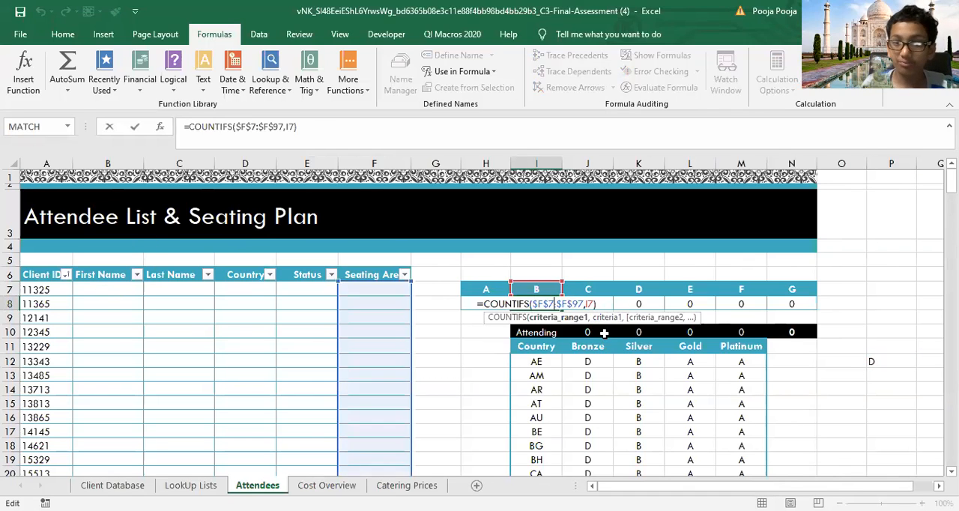
pyautogui.click(864, 320)
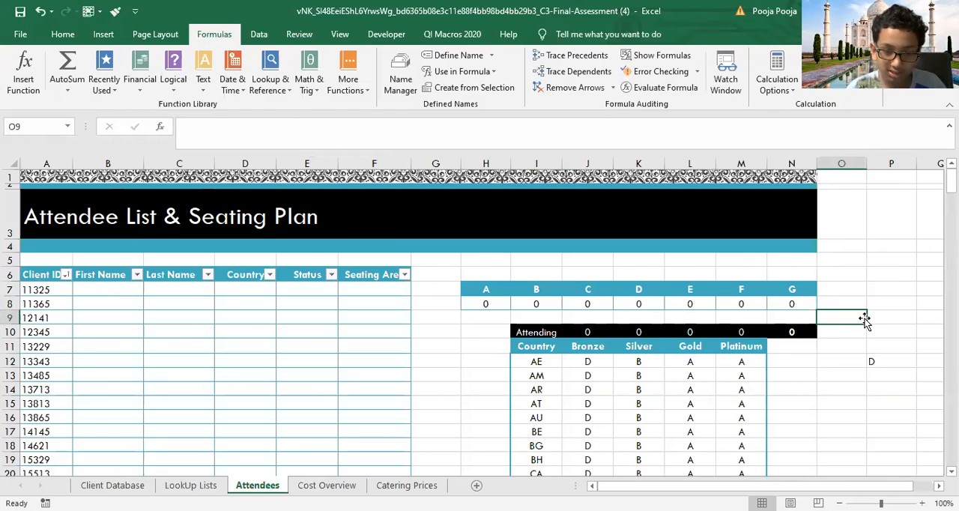
pyautogui.click(333, 485)
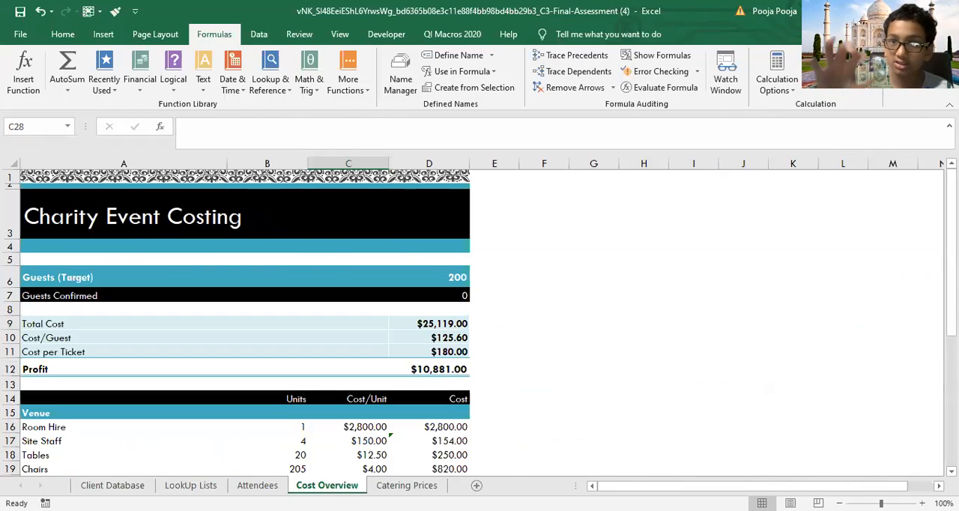
pyautogui.click(112, 485)
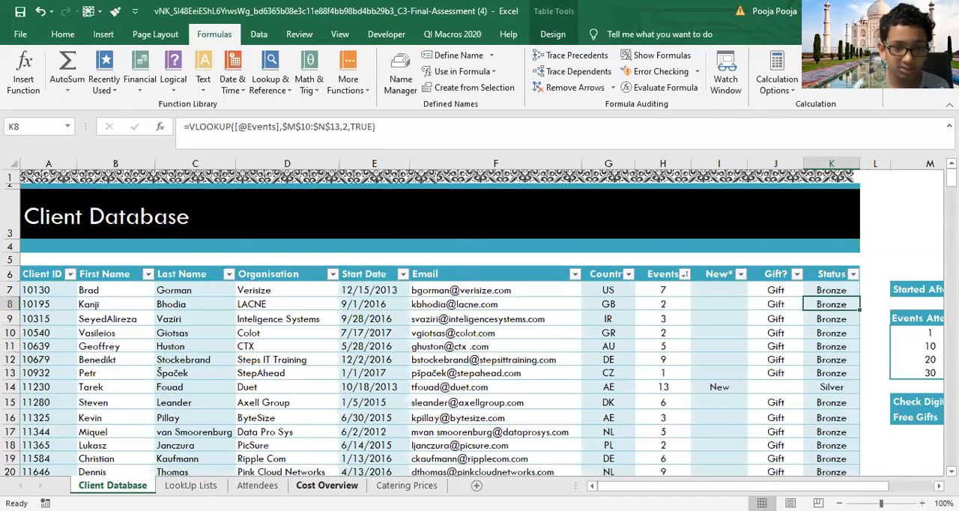
pyautogui.click(751, 483)
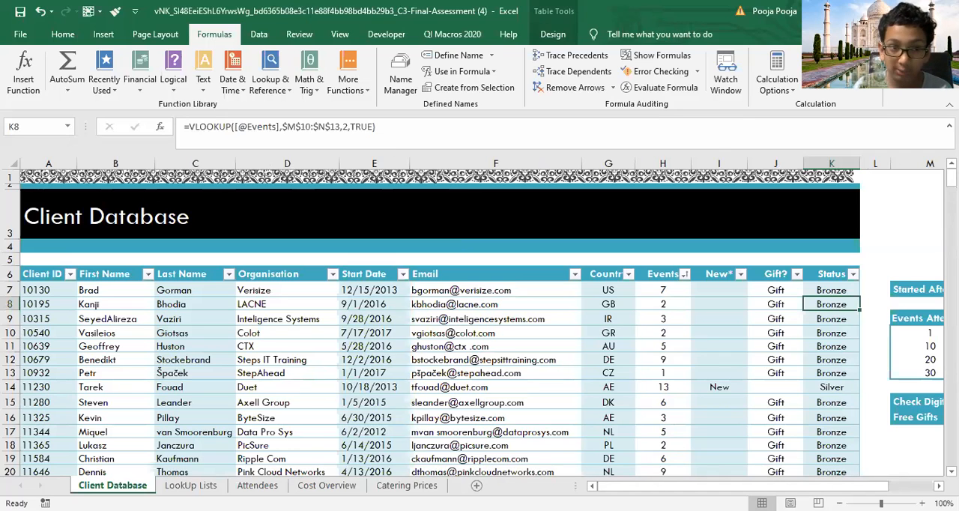
pyautogui.click(257, 484)
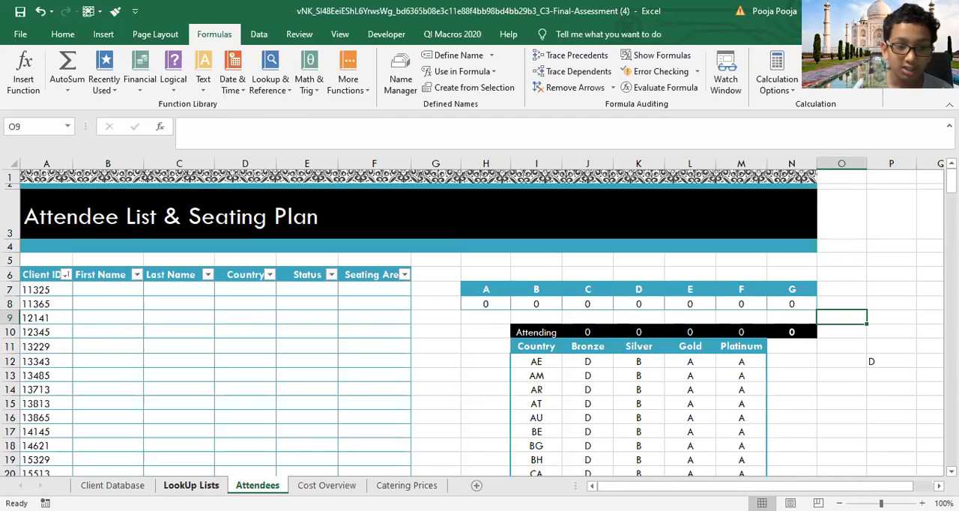
pyautogui.click(190, 485)
pyautogui.click(93, 485)
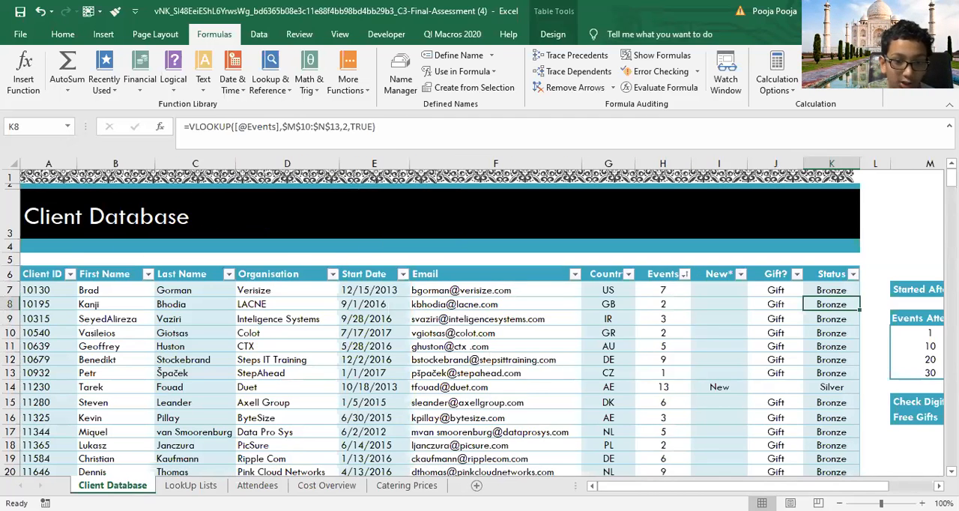
pyautogui.click(327, 485)
# Step: On the Attendees sheet, enter the value 5 in cell A5 above the Client ID header
pyautogui.click(257, 485)
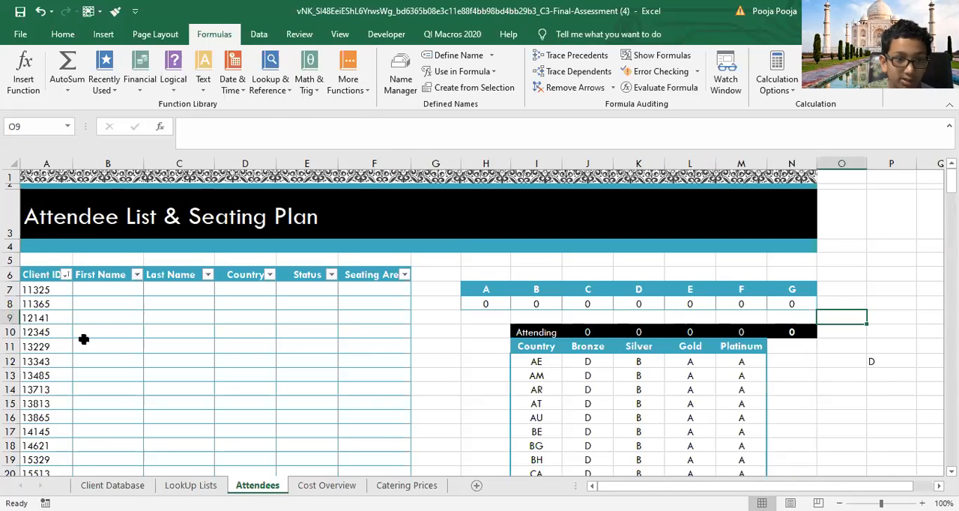
pyautogui.click(53, 261)
pyautogui.press('Down')
pyautogui.click(57, 258)
pyautogui.doubleClick(68, 257)
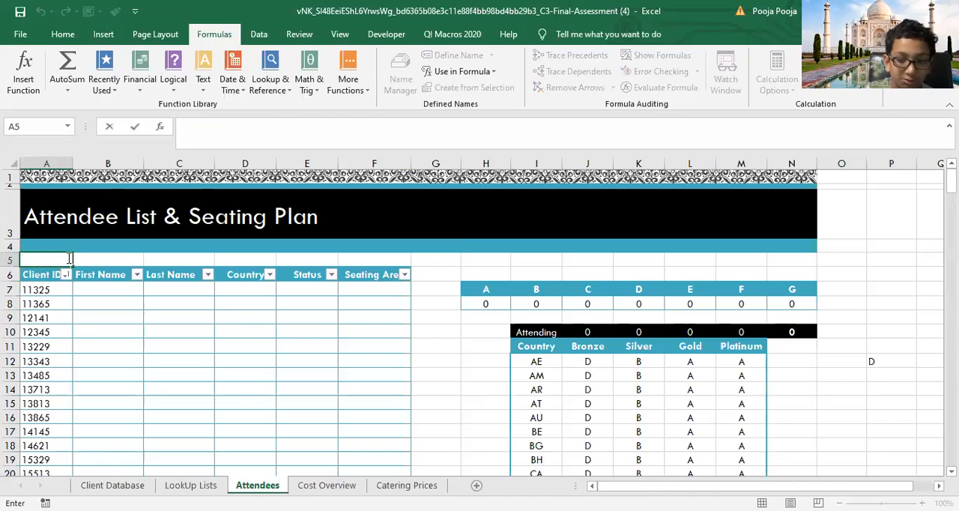
pyautogui.write('5')
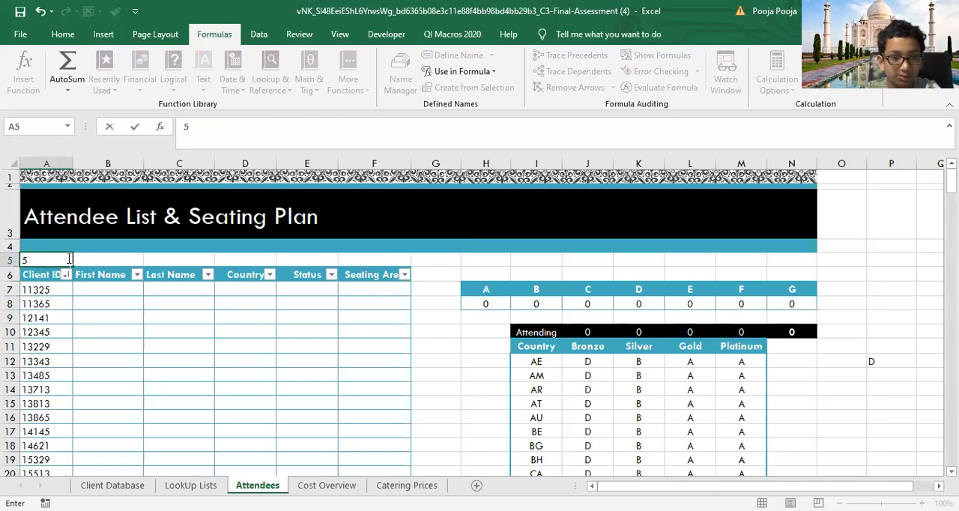
pyautogui.press('Return')
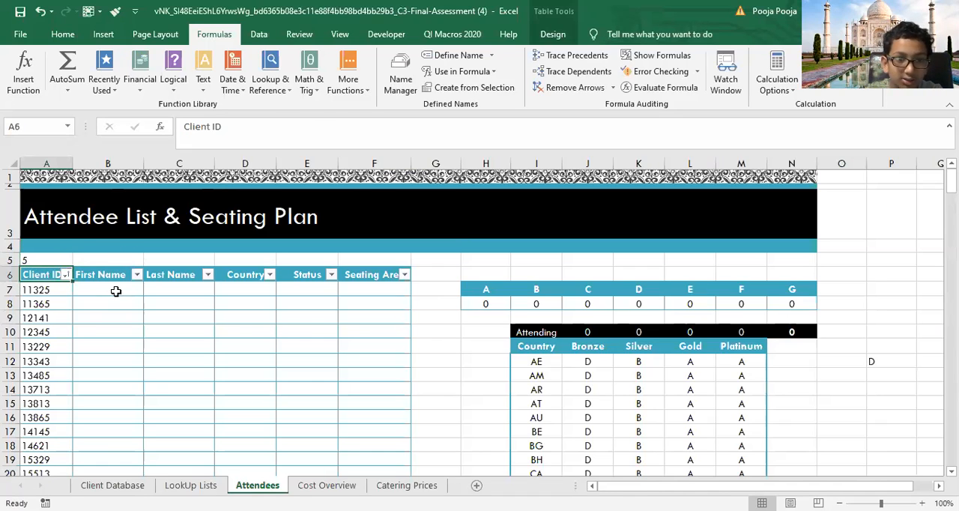
# Step: Enter a SUMPRODUCT formula in B7 that multiplies the row's Client ID by cell A5
pyautogui.doubleClick(126, 287)
pyautogui.write('=')
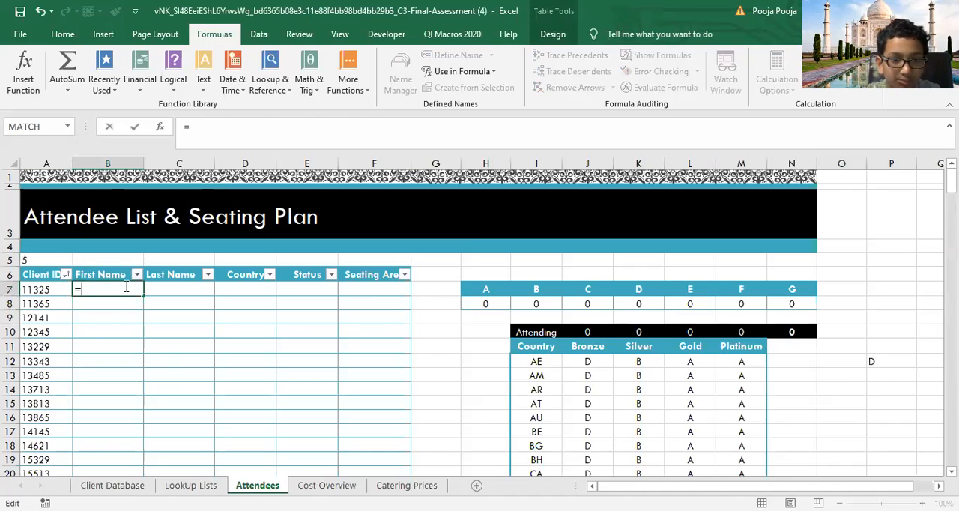
pyautogui.write('sum')
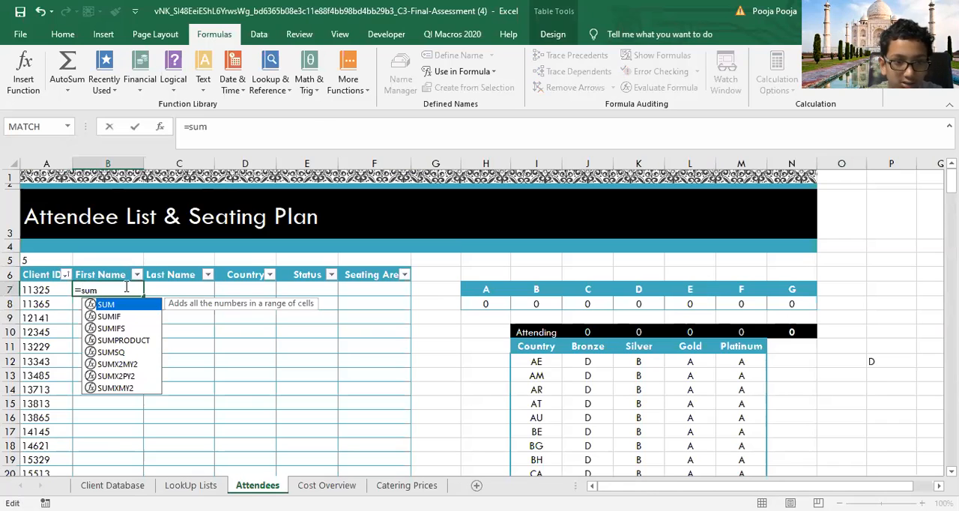
pyautogui.write('PRODUCT(')
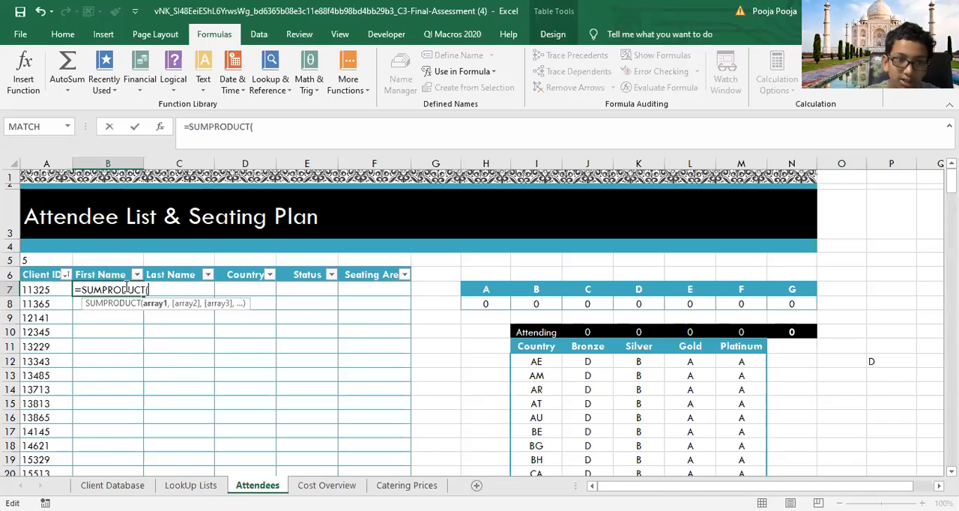
pyautogui.click(43, 289)
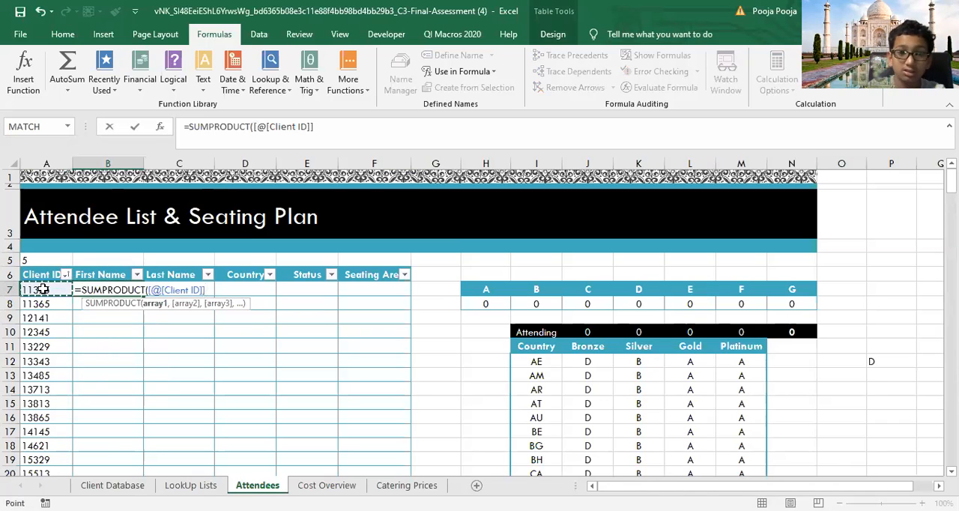
pyautogui.write(',')
pyautogui.click(44, 259)
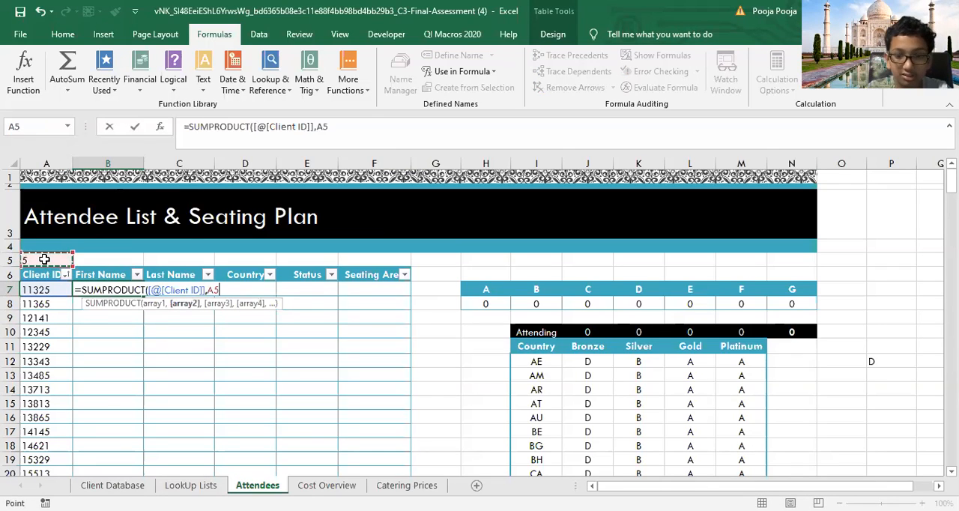
pyautogui.press('Return')
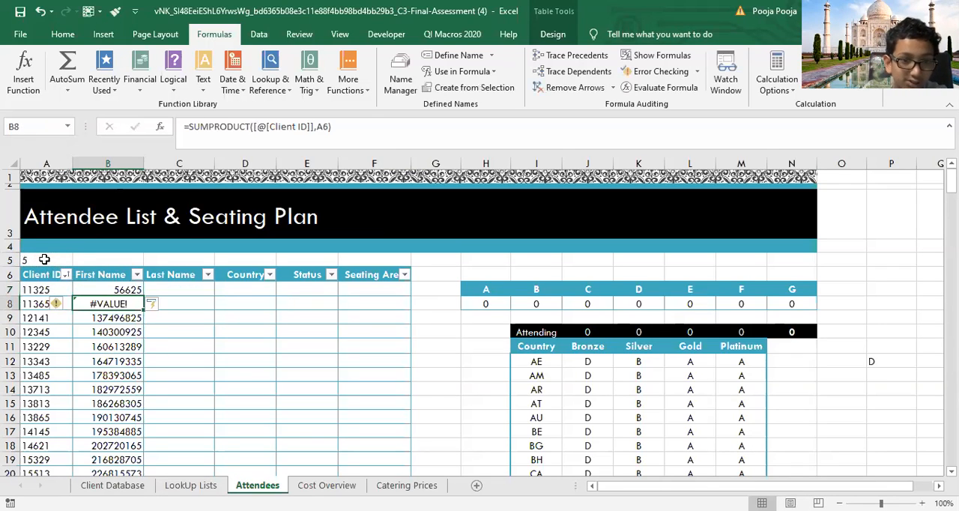
# Step: Inspect the SUMPRODUCT formulas in B7 and B8 and compare the cells they reference
pyautogui.click(127, 289)
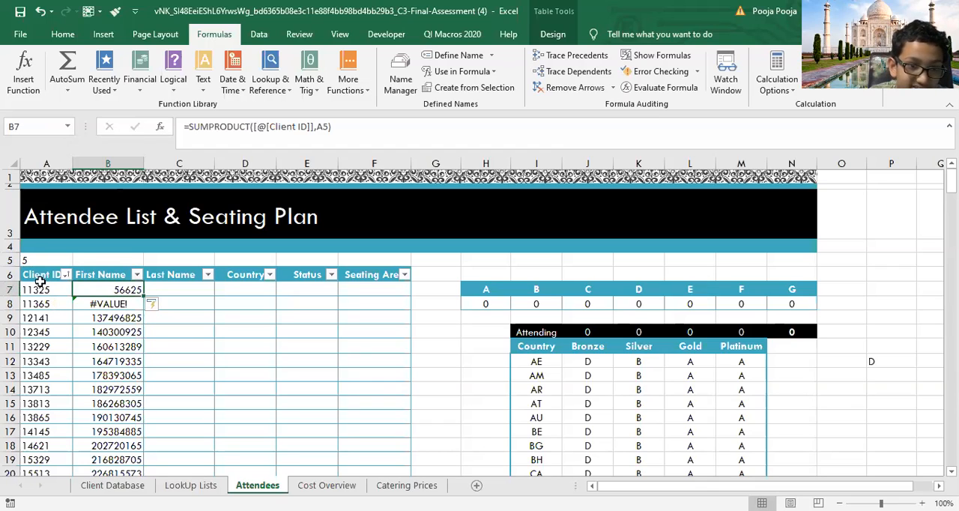
pyautogui.click(106, 303)
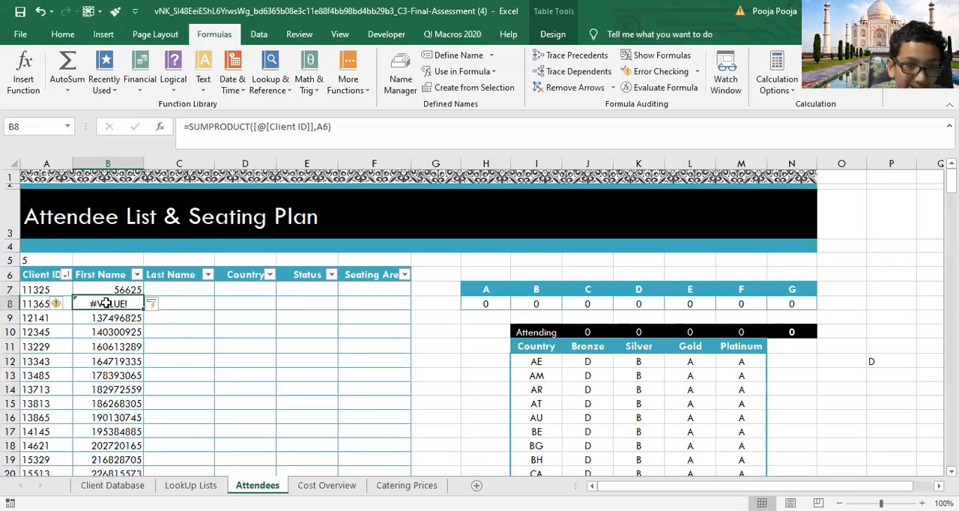
pyautogui.doubleClick(107, 303)
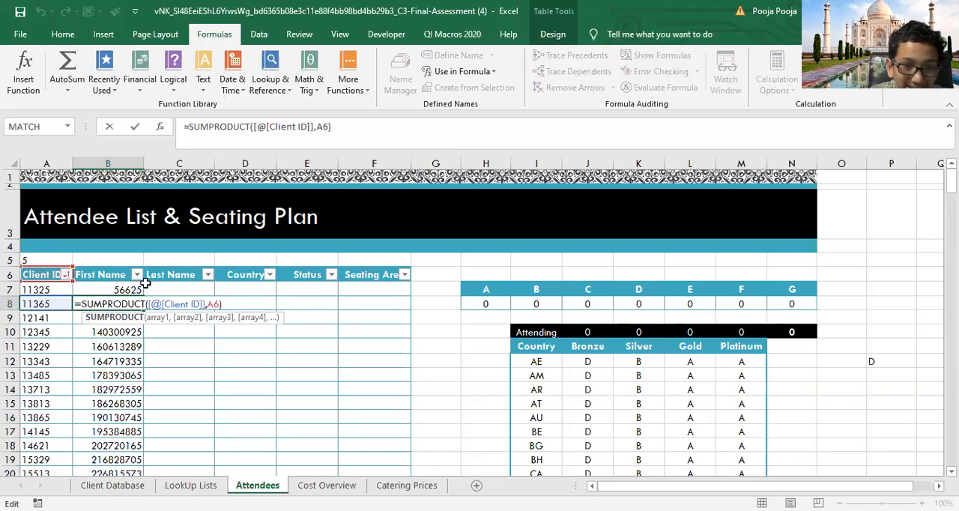
pyautogui.click(250, 330)
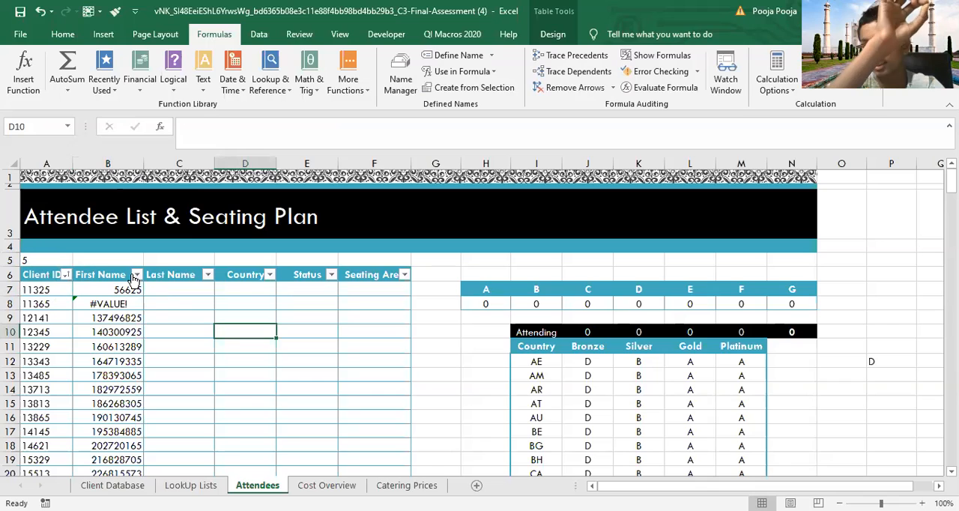
# Step: Try rewriting the SUMPRODUCT formula in B7 to multiply the range A7:A14 by cell A5, and recheck its arguments
pyautogui.doubleClick(117, 291)
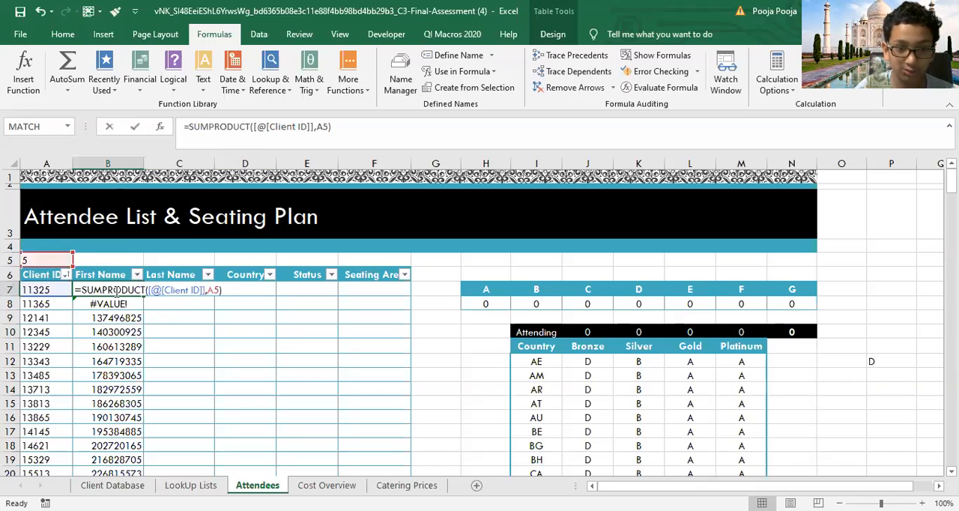
pyautogui.click(234, 290)
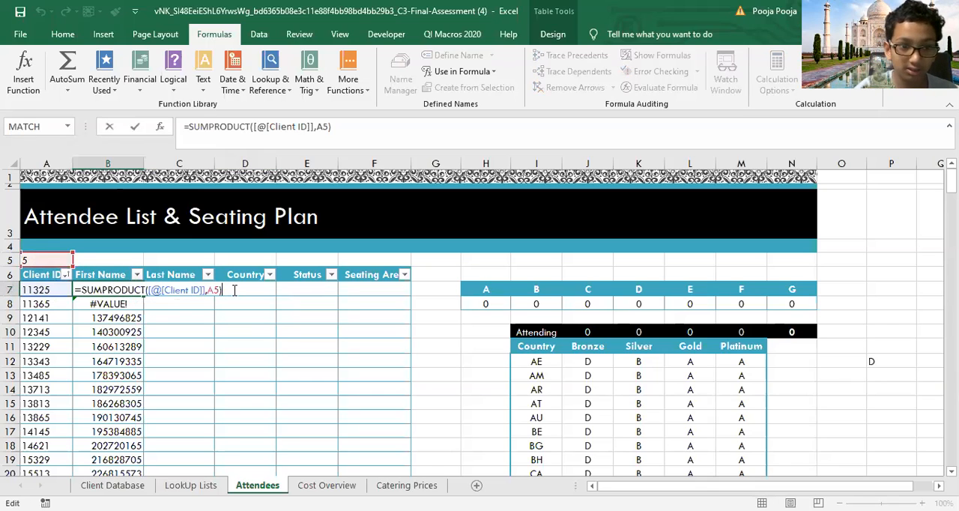
pyautogui.press('BackSpace')
pyautogui.press('BackSpace')
pyautogui.press('BackSpace')
pyautogui.press('BackSpace')
pyautogui.press('BackSpace')
pyautogui.press('BackSpace')
pyautogui.press('BackSpace')
pyautogui.press('BackSpace')
pyautogui.press('BackSpace')
pyautogui.press('BackSpace')
pyautogui.press('BackSpace')
pyautogui.press('BackSpace')
pyautogui.press('BackSpace')
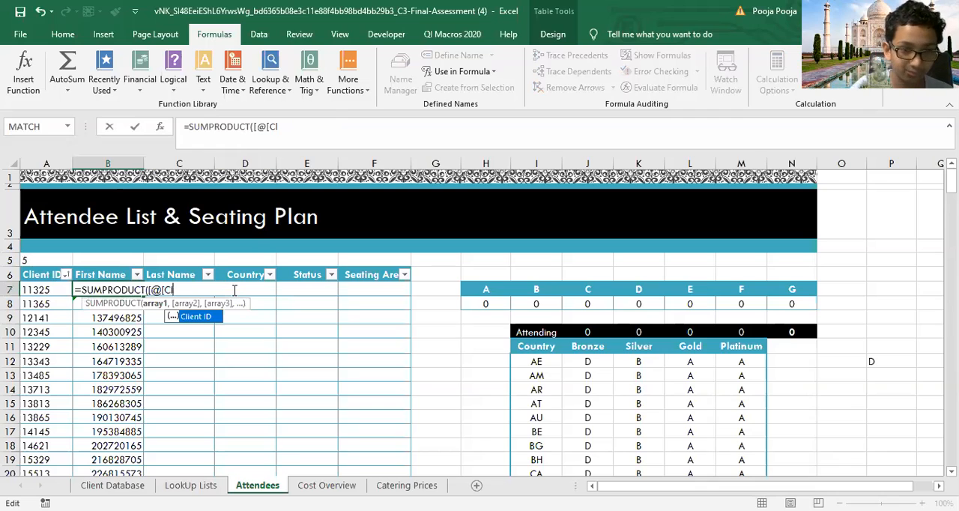
pyautogui.press('BackSpace')
pyautogui.press('BackSpace')
pyautogui.press('BackSpace')
pyautogui.press('BackSpace')
pyautogui.press('BackSpace')
pyautogui.click(35, 294)
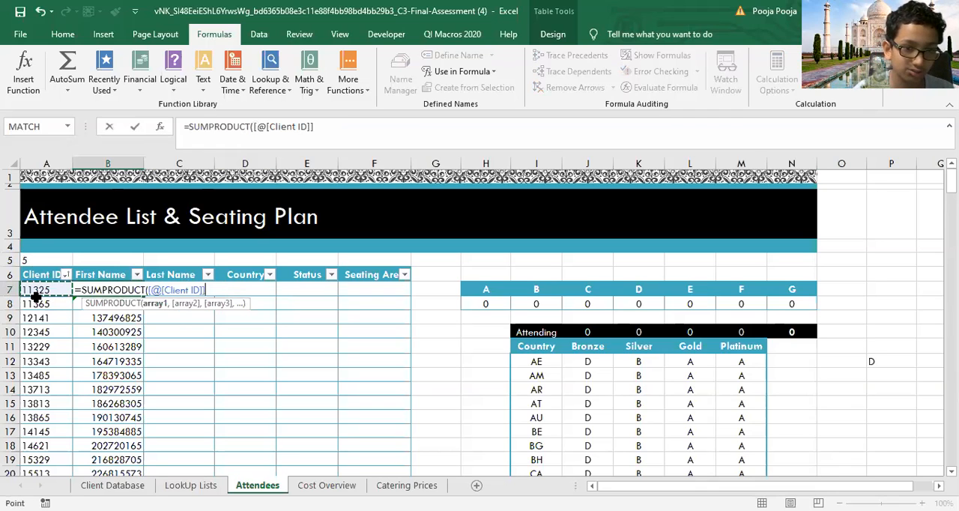
pyautogui.moveTo(36, 296); pyautogui.dragTo(48, 388)
pyautogui.write(',')
pyautogui.click(35, 259)
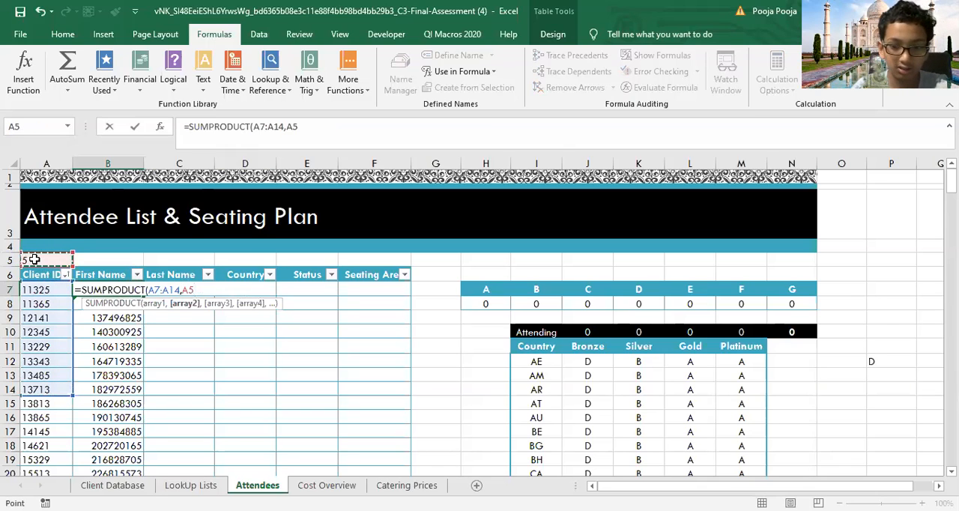
pyautogui.write(')')
pyautogui.press('Return')
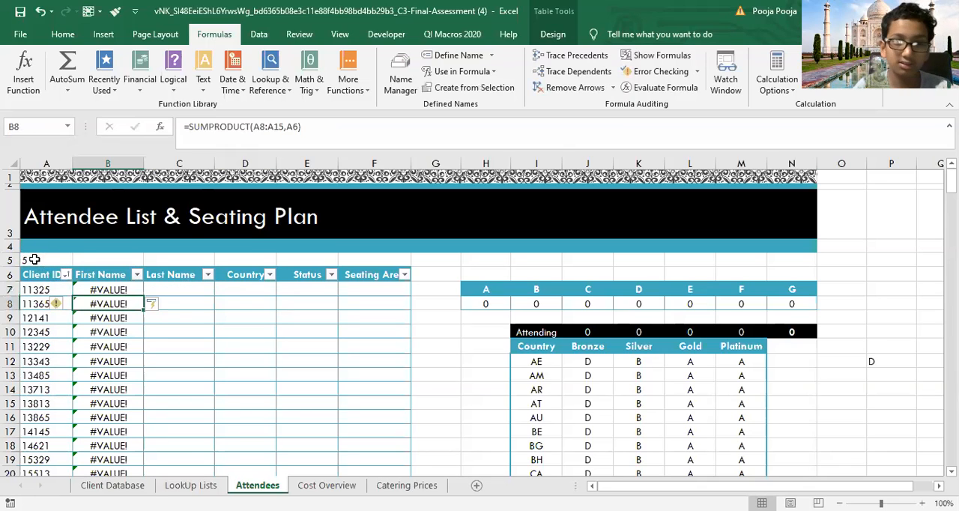
pyautogui.click(116, 292)
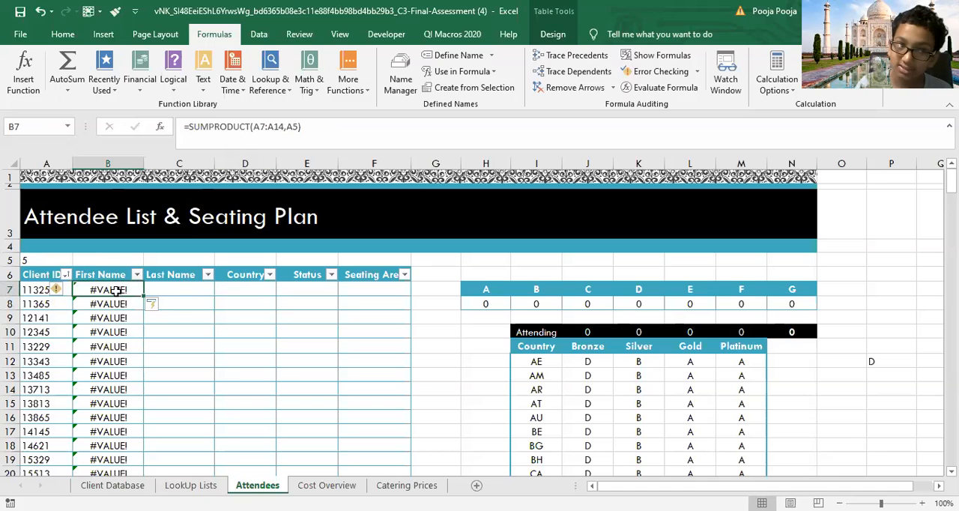
pyautogui.doubleClick(116, 291)
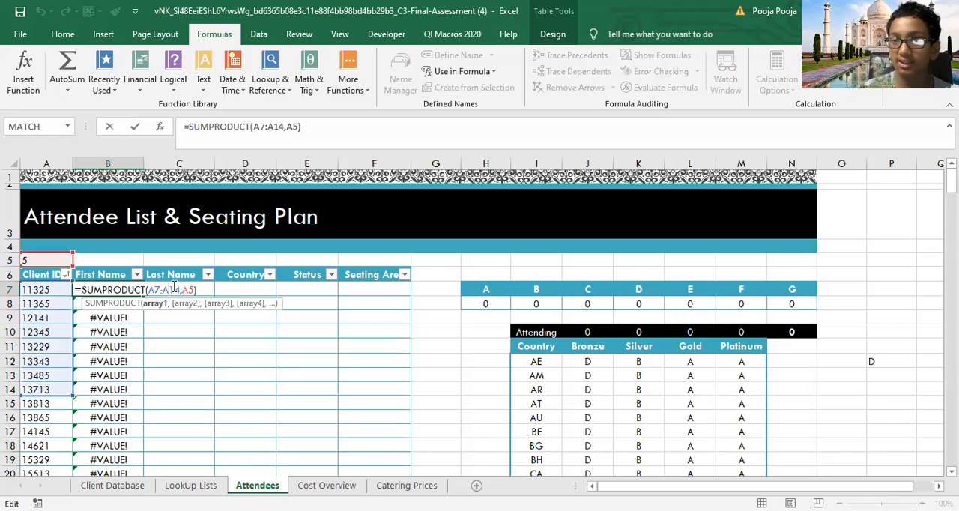
# Step: Enter the sample values 6 in E7, 7 in E5, 9 in F7 and 4 in F5
pyautogui.click(301, 289)
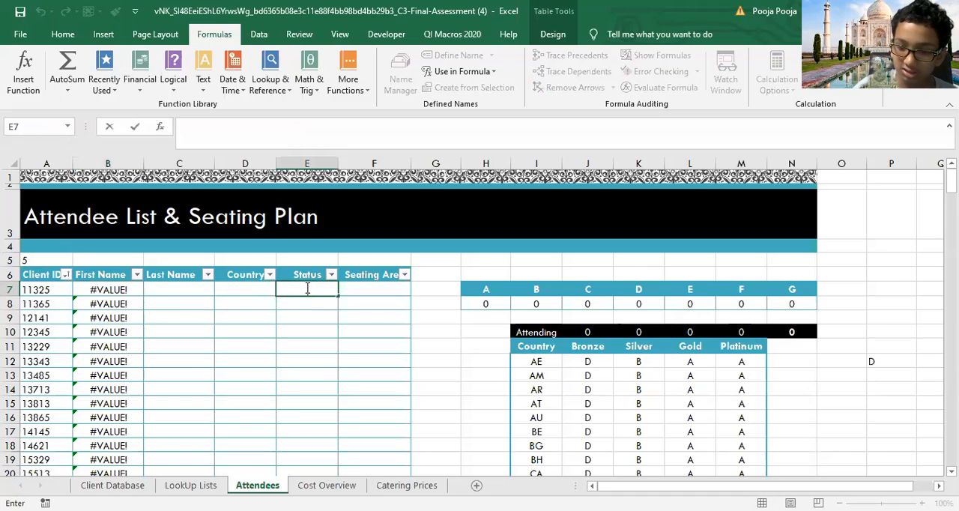
pyautogui.press('Tab')
pyautogui.click(307, 289)
pyautogui.write('6')
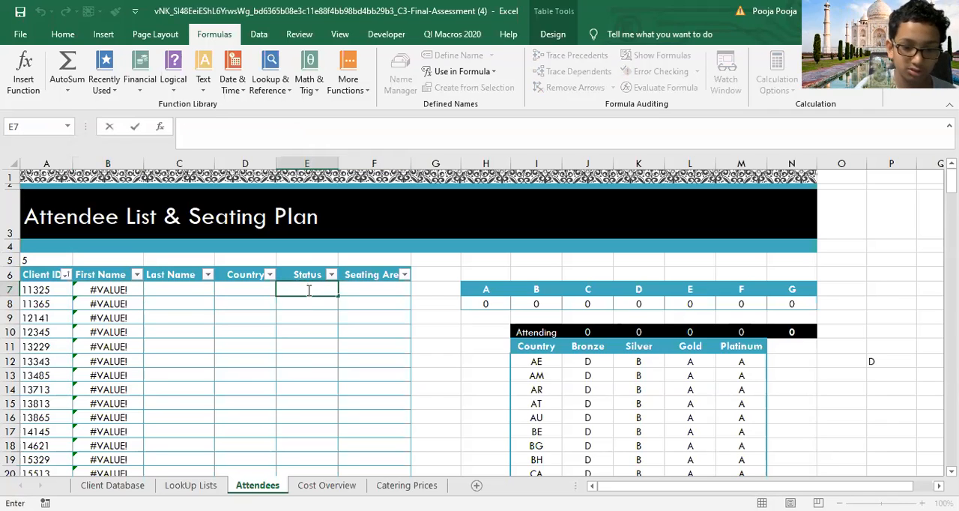
pyautogui.click(310, 263)
pyautogui.write('7')
pyautogui.click(356, 286)
pyautogui.write('9')
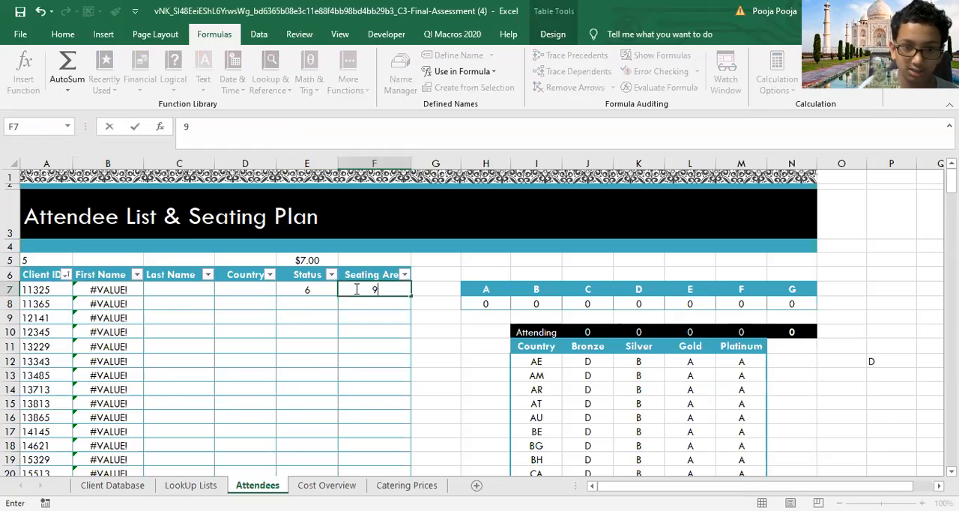
pyautogui.click(360, 260)
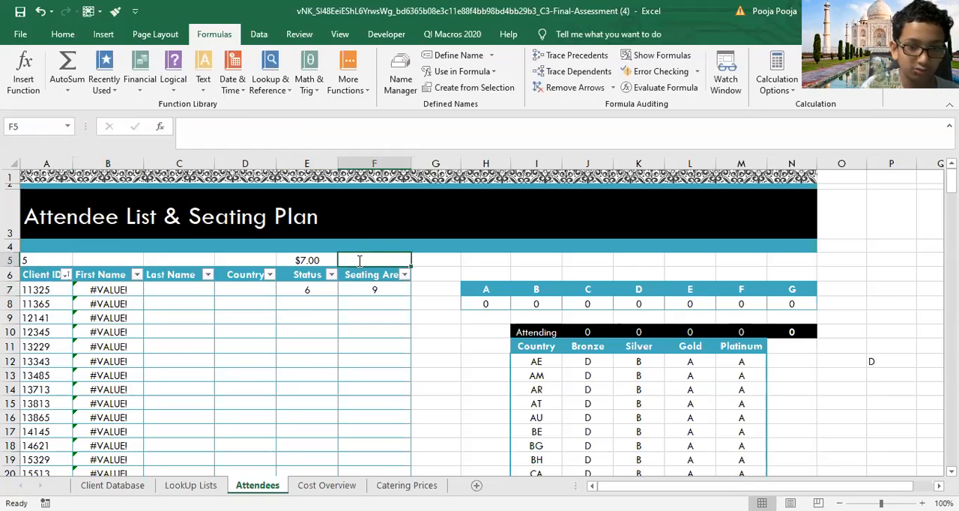
pyautogui.write('4')
pyautogui.click(318, 261)
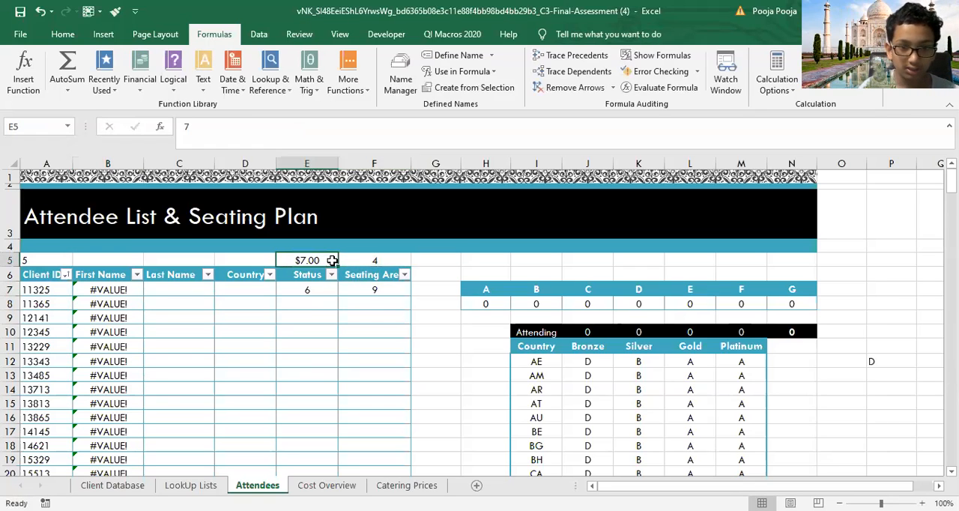
pyautogui.doubleClick(326, 261)
pyautogui.press('Return')
# Step: Replace the arguments of the SUMPRODUCT formula in B7 with the row's Status to Seating Area cells and the range E5:F5
pyautogui.click(119, 290)
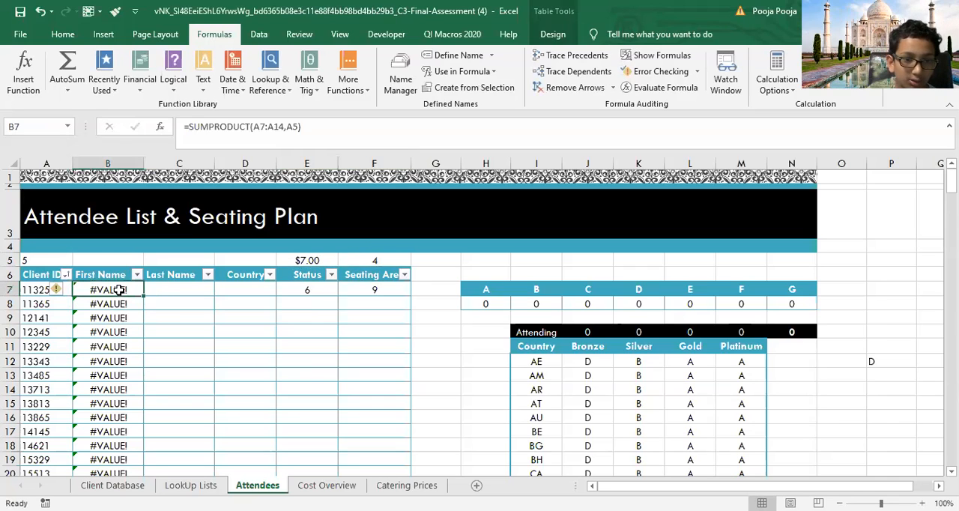
pyautogui.doubleClick(119, 290)
pyautogui.moveTo(180, 290); pyautogui.dragTo(160, 290)
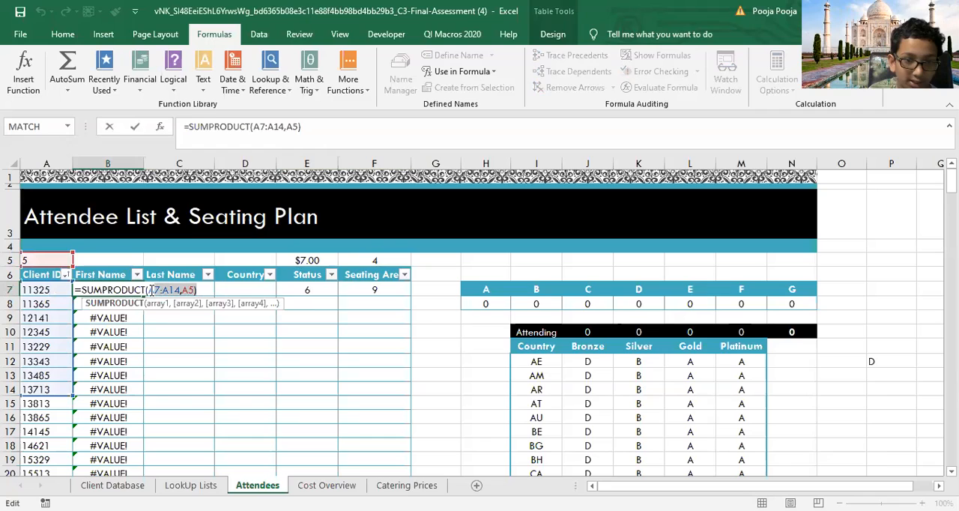
pyautogui.press('BackSpace')
pyautogui.moveTo(306, 290); pyautogui.dragTo(374, 292)
pyautogui.write(',')
pyautogui.click(315, 259)
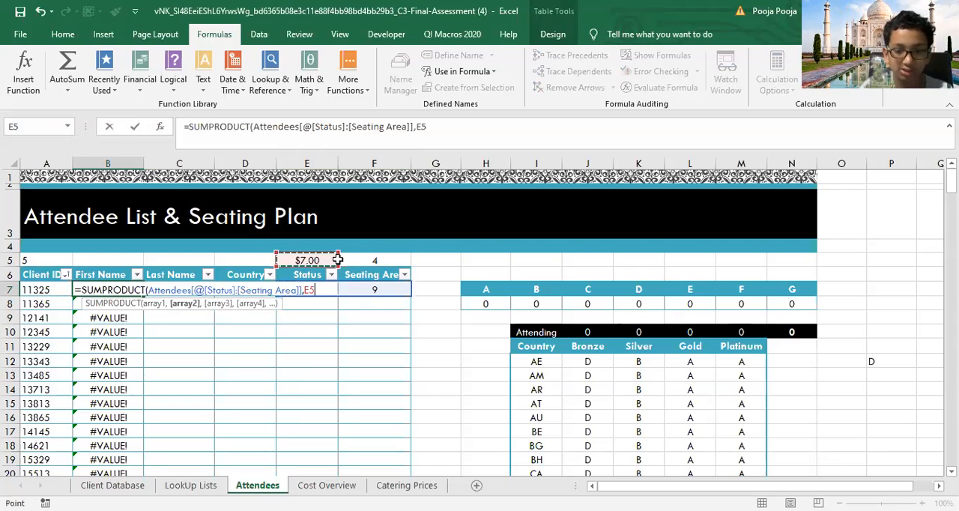
pyautogui.moveTo(338, 259); pyautogui.dragTo(370, 259)
pyautogui.press('Return')
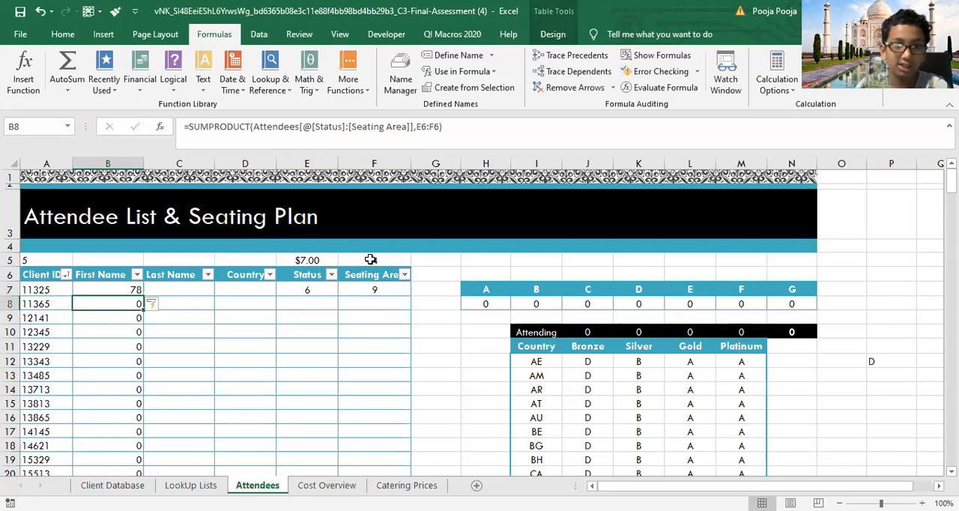